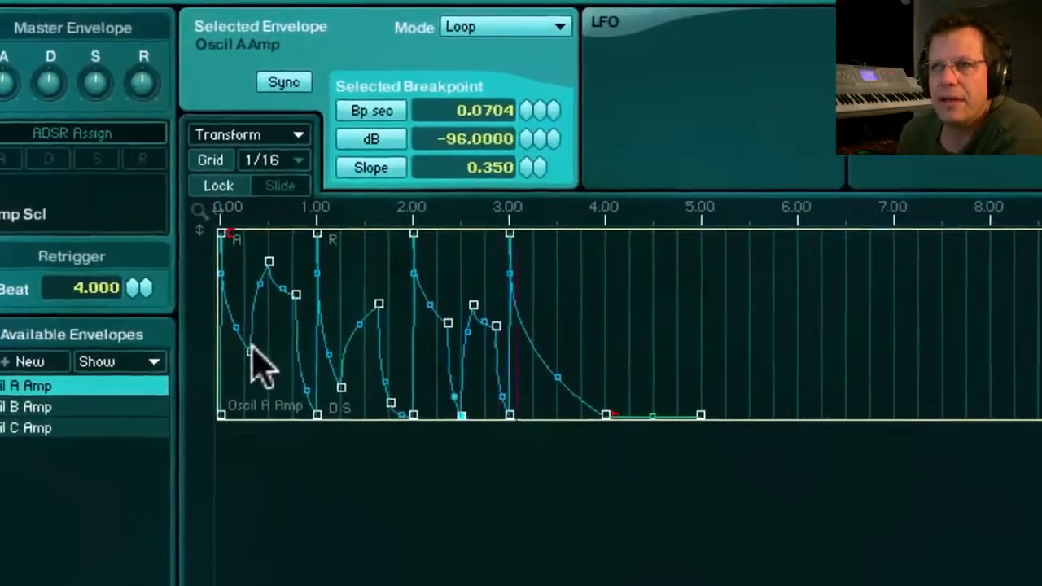
drag(320, 271, 319, 312)
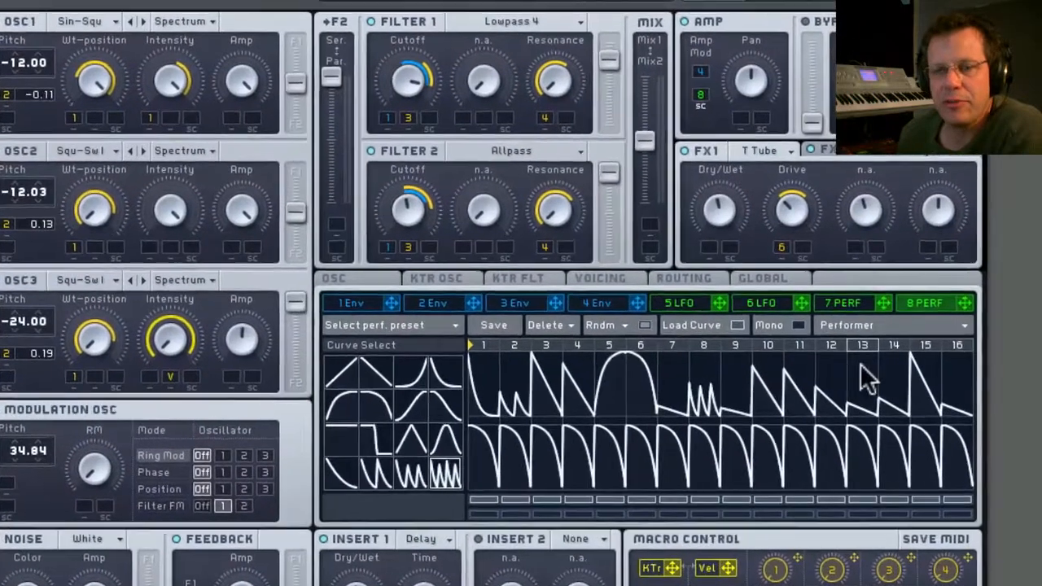
click(961, 370)
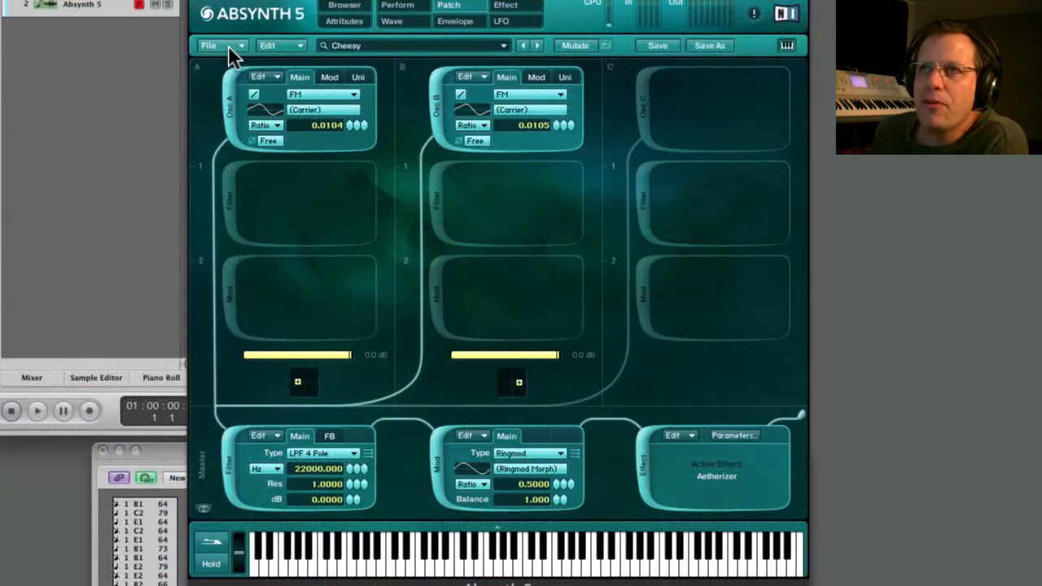
Create a new sound and set oscillator A's waveform to the simple wave Saw_smooth.
click(228, 46)
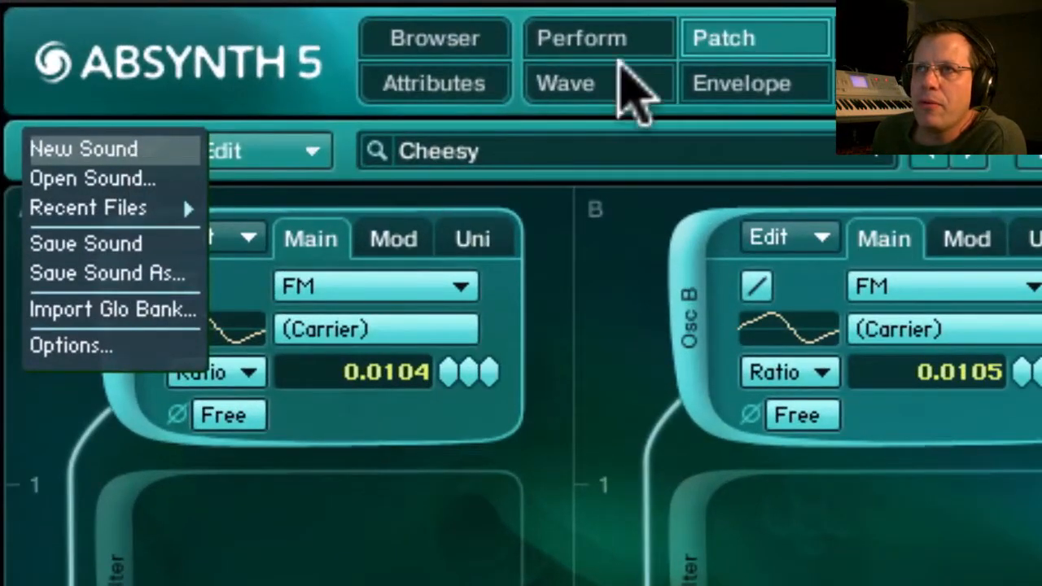
click(93, 155)
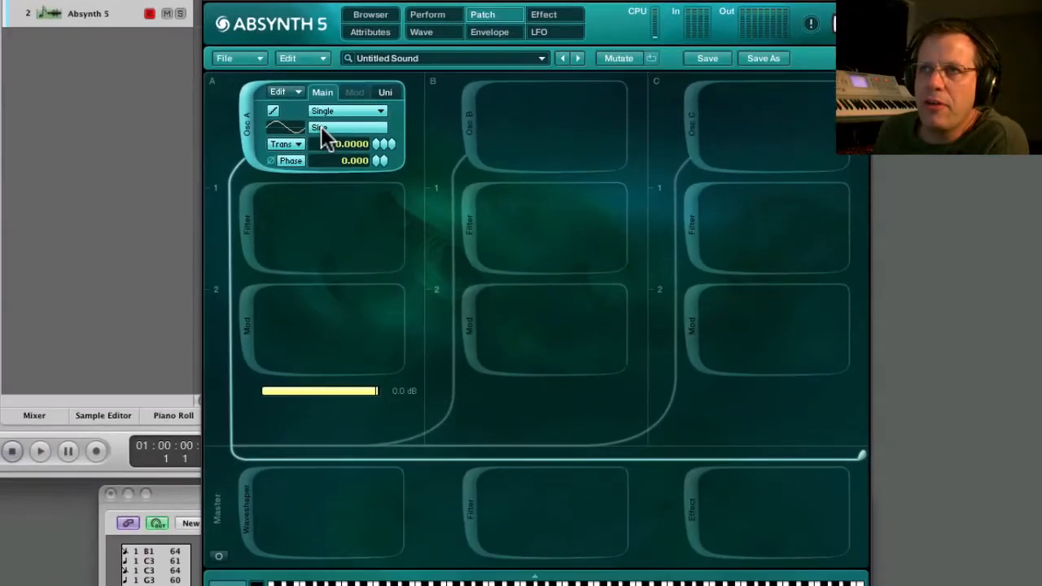
click(321, 128)
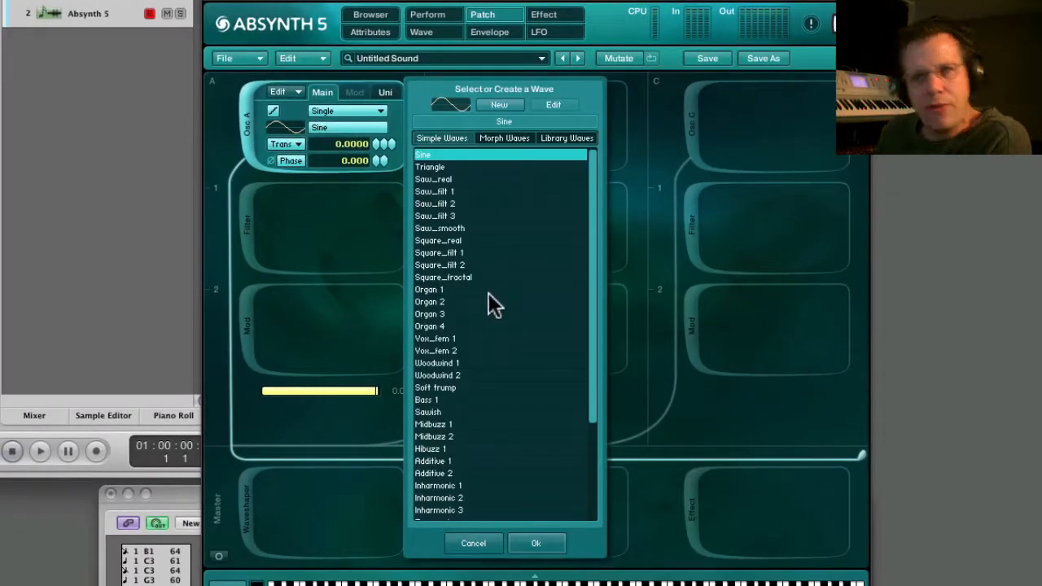
scroll(488, 295, down, 5)
scroll(485, 297, up, 5)
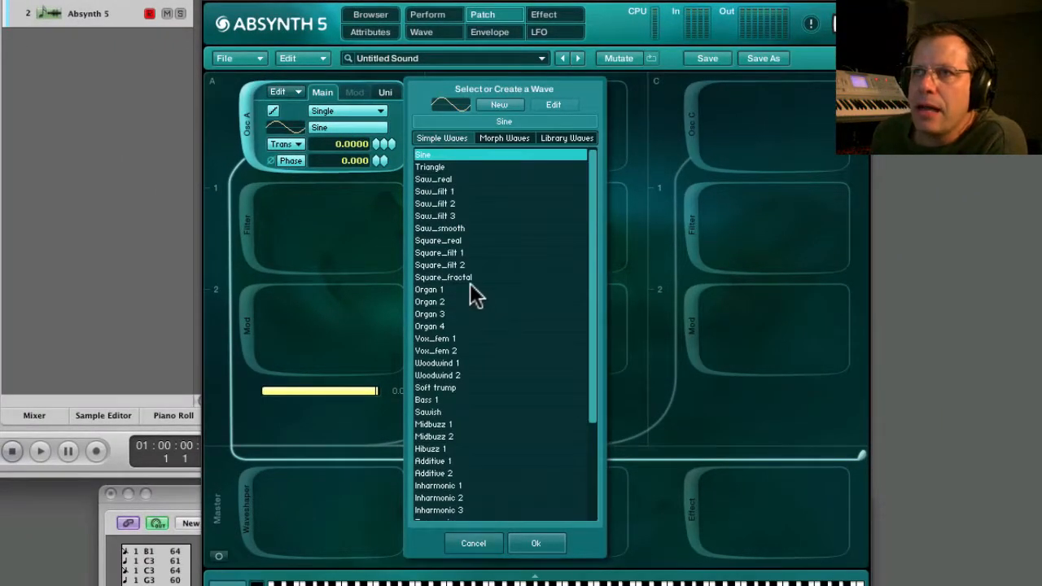
click(440, 227)
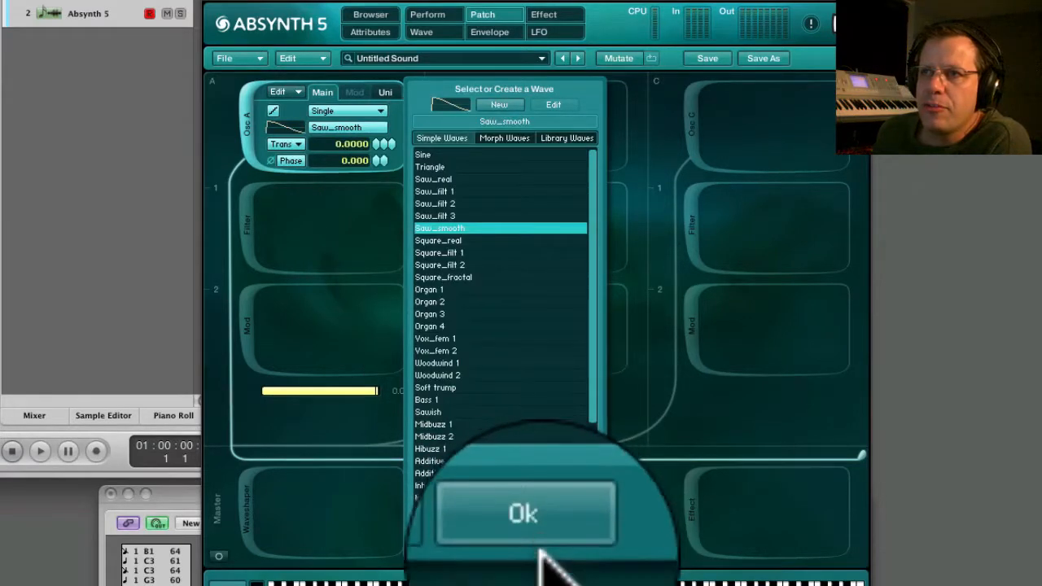
click(535, 539)
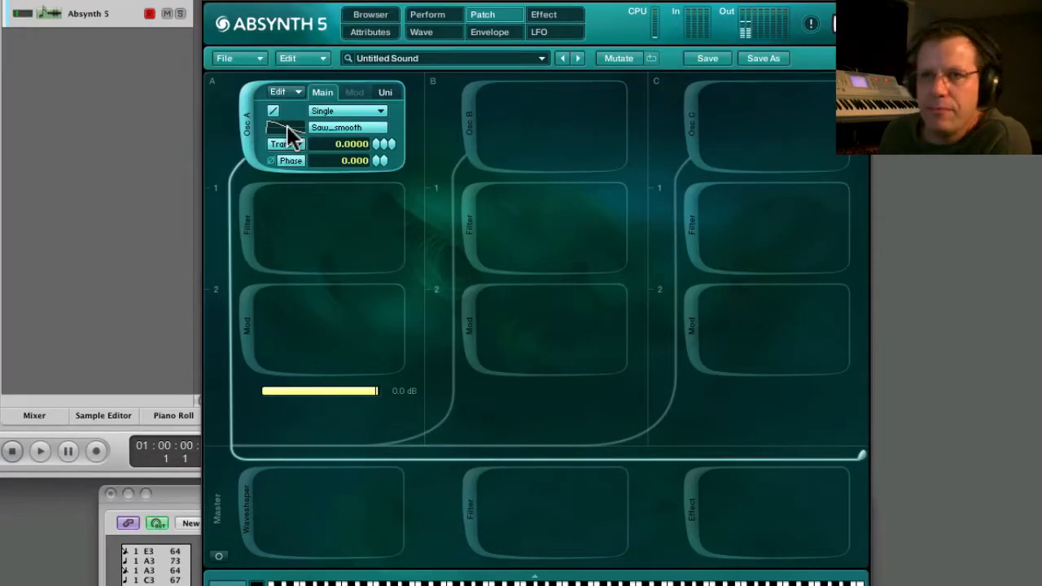
Show only the Oscil A Amp envelope and shorten its release to about 0.195 seconds.
click(489, 33)
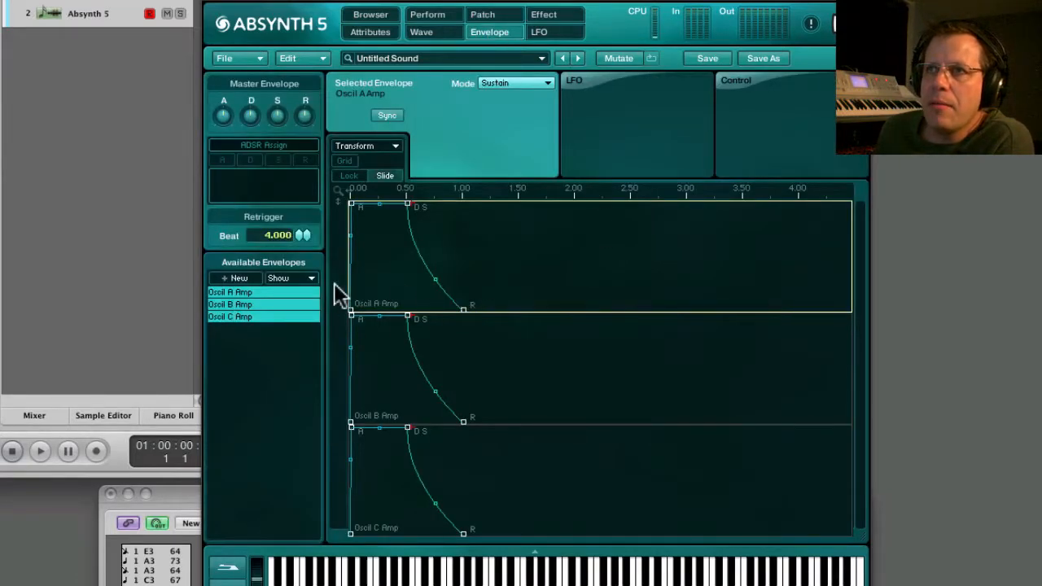
drag(462, 310, 425, 309)
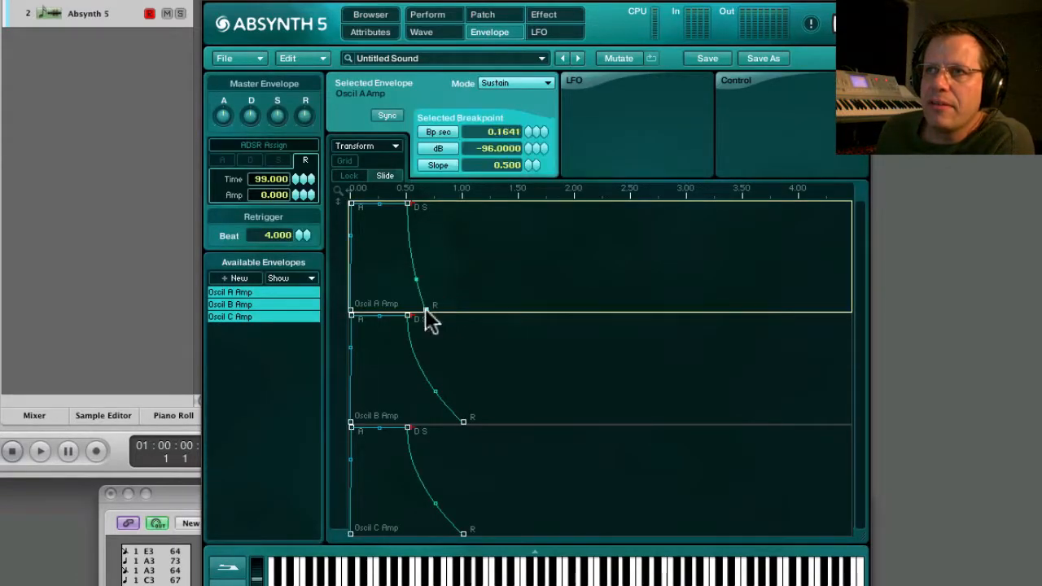
click(253, 294)
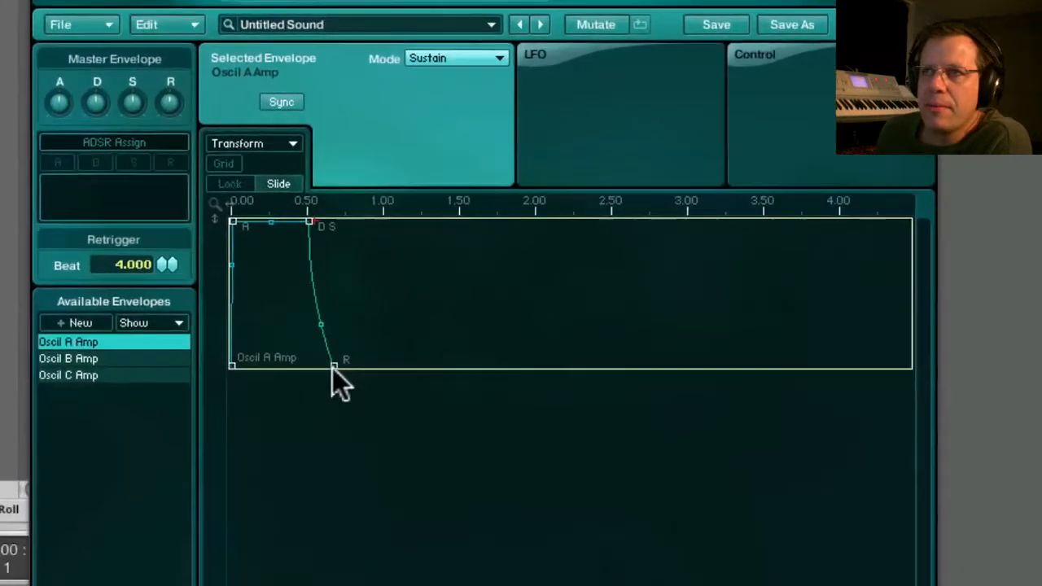
click(425, 309)
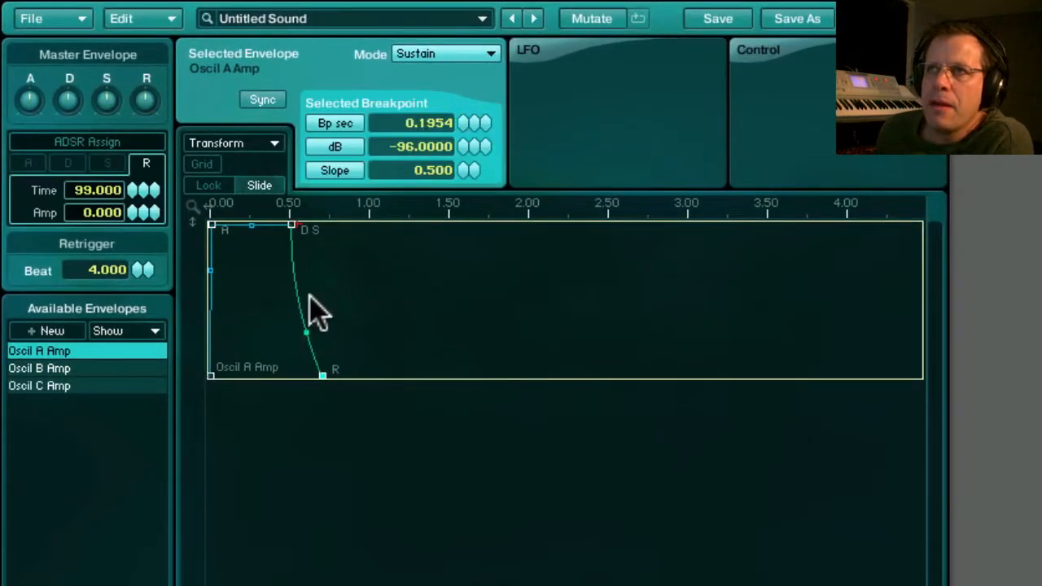
Set the Oscil A Amp envelope mode to Loop and open the Generate AR Pulse transform for it.
click(470, 56)
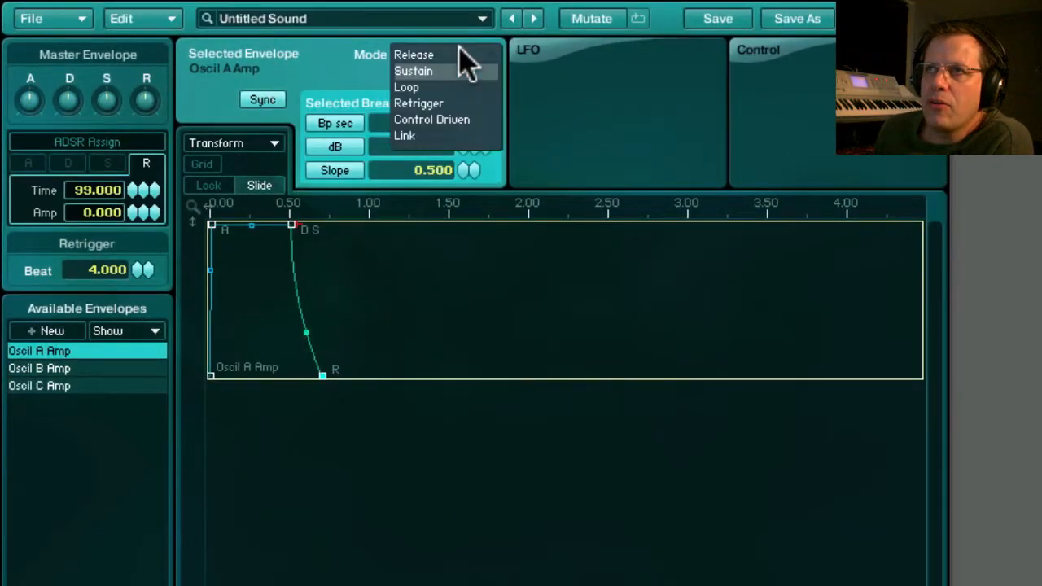
click(415, 87)
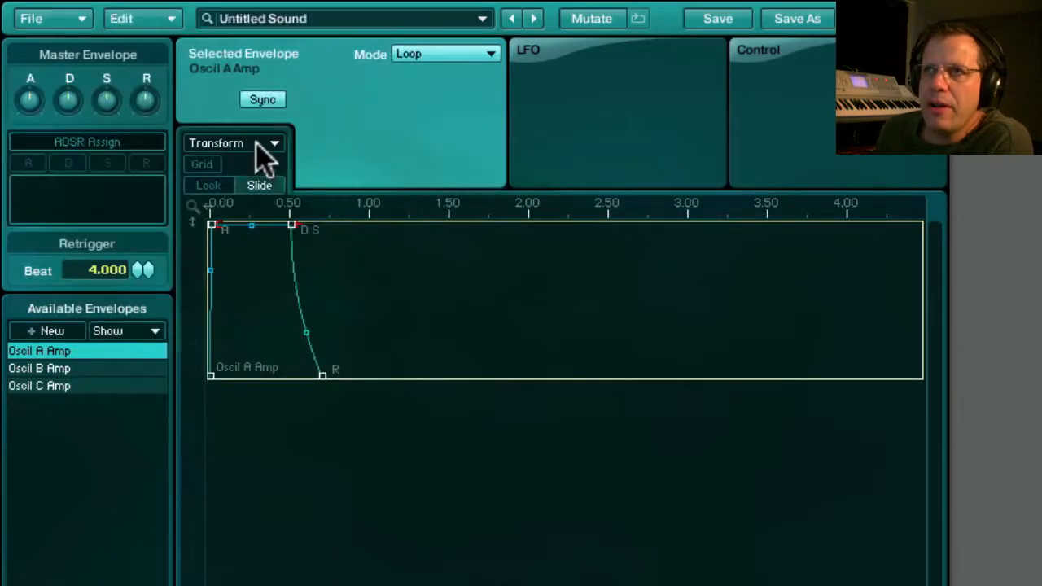
click(259, 144)
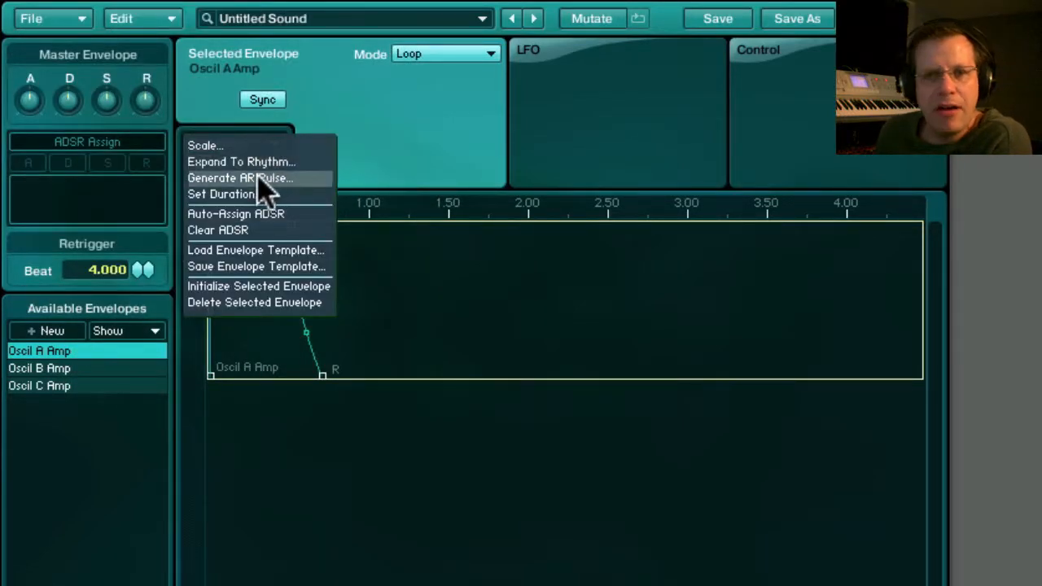
click(259, 178)
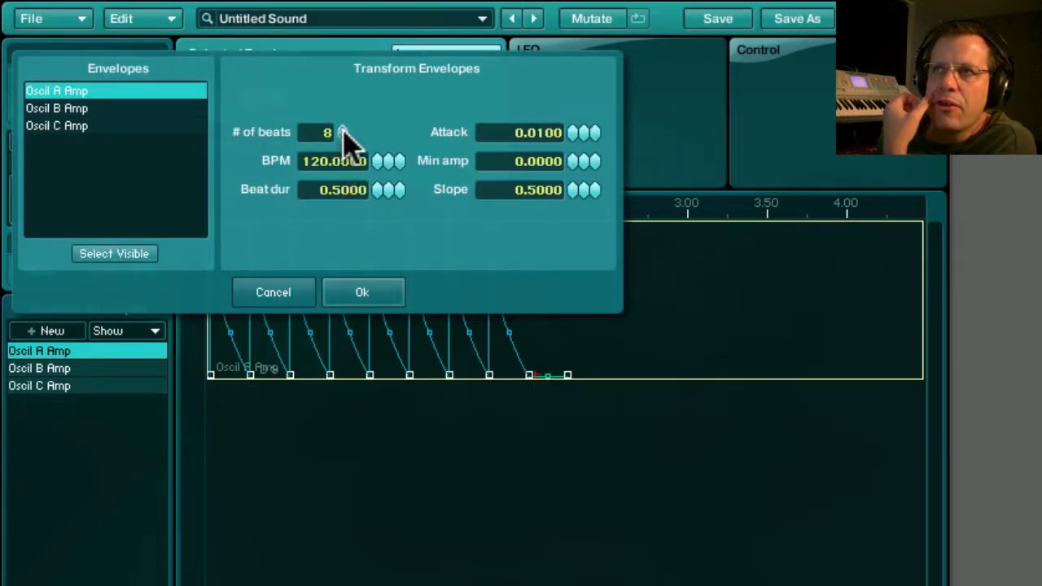
Set the AR pulse to 17 beats with a beat duration of 1.0000.
drag(341, 132, 342, 108)
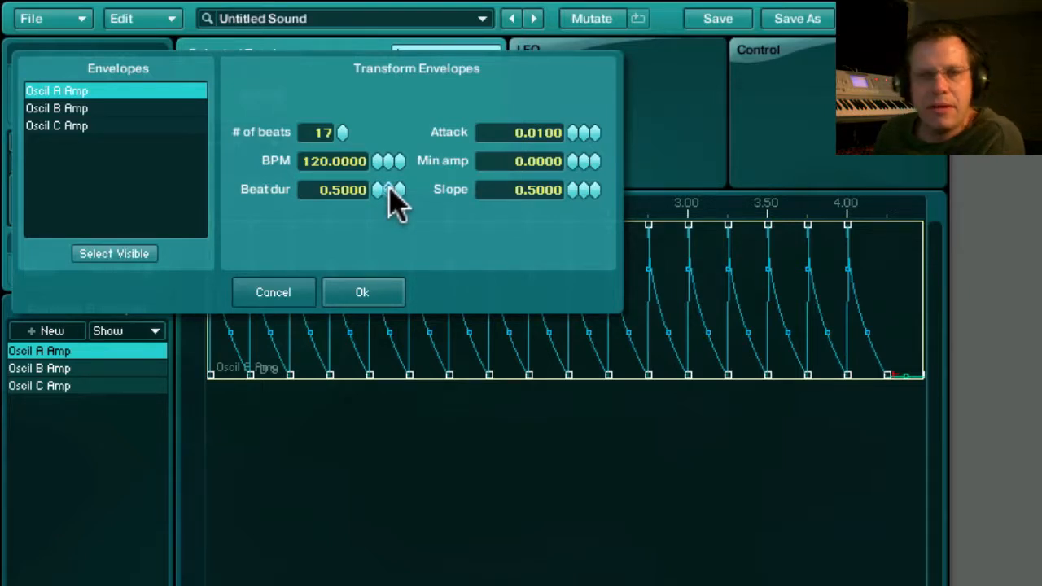
drag(398, 190, 398, 188)
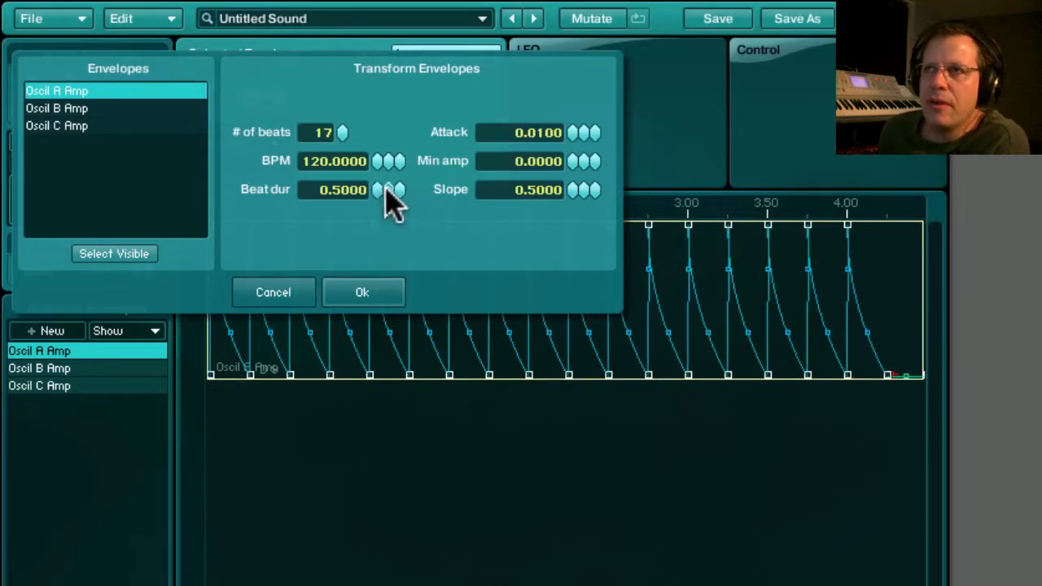
drag(388, 187, 388, 189)
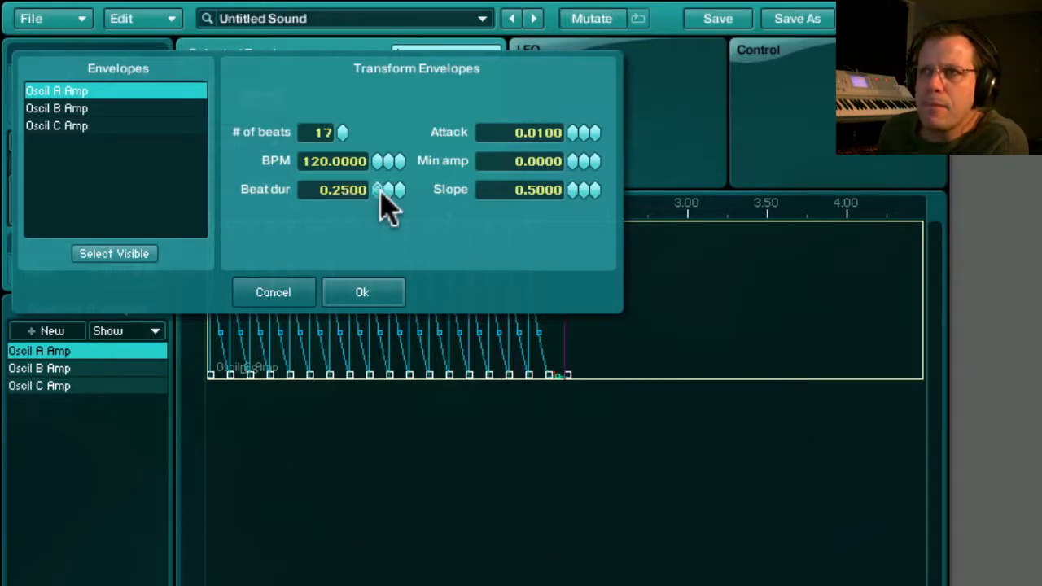
drag(386, 186, 389, 183)
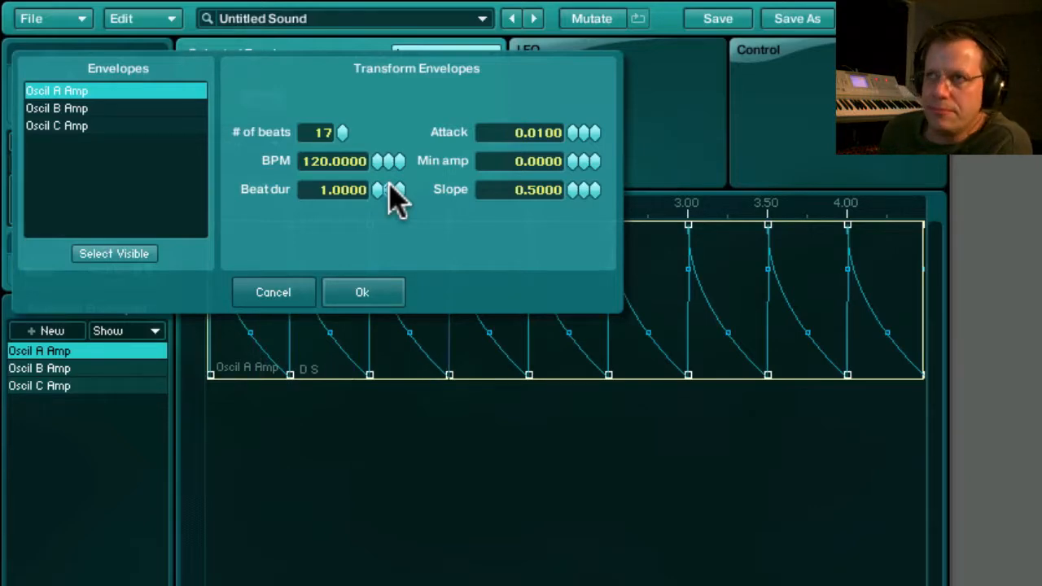
Set the AR pulse's attack to 0.0000, slope to 0.3500 and number of beats to 4, and apply the transform.
mouse_move(572, 134)
mouse_down()
mouse_move(563, 156)
mouse_move(575, 123)
mouse_move(573, 133)
mouse_up()
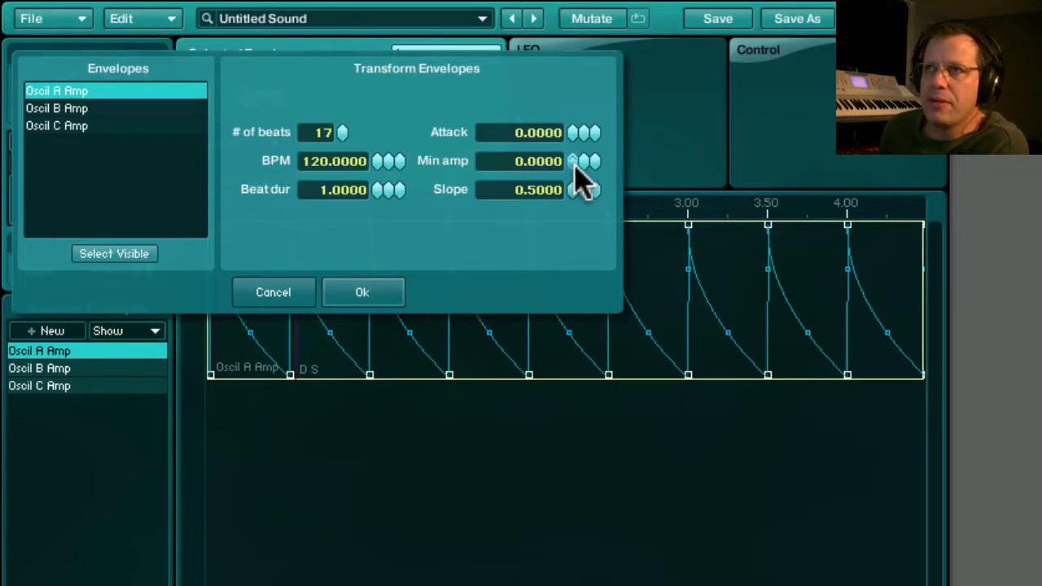
drag(572, 162, 575, 263)
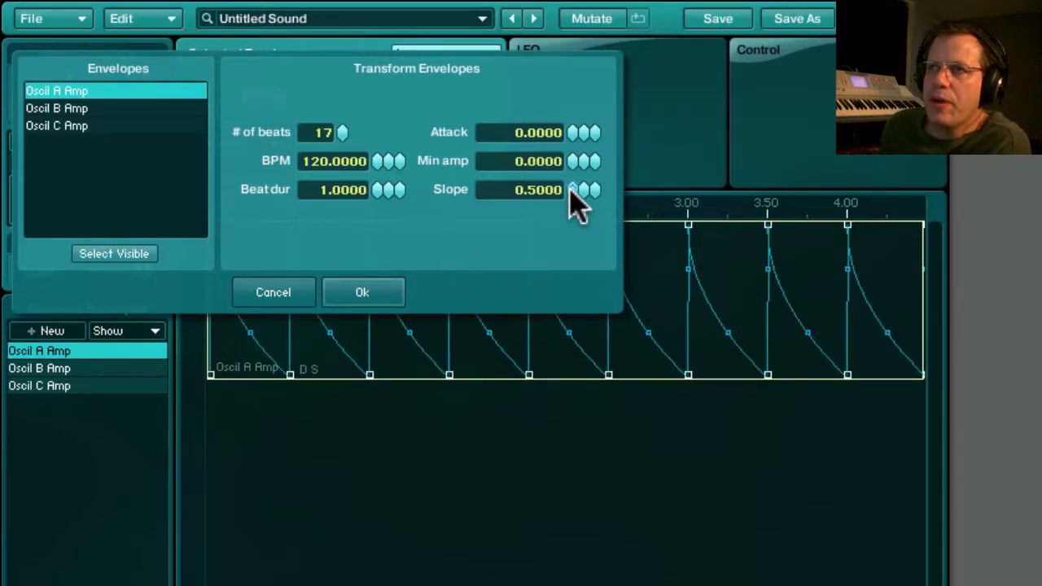
drag(571, 186, 590, 197)
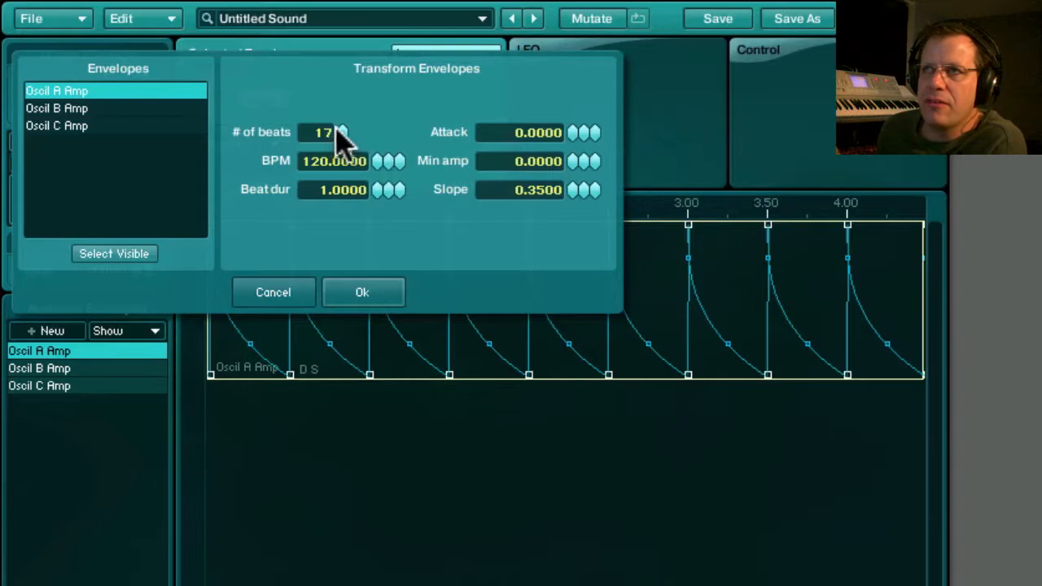
drag(342, 140, 342, 160)
click(363, 294)
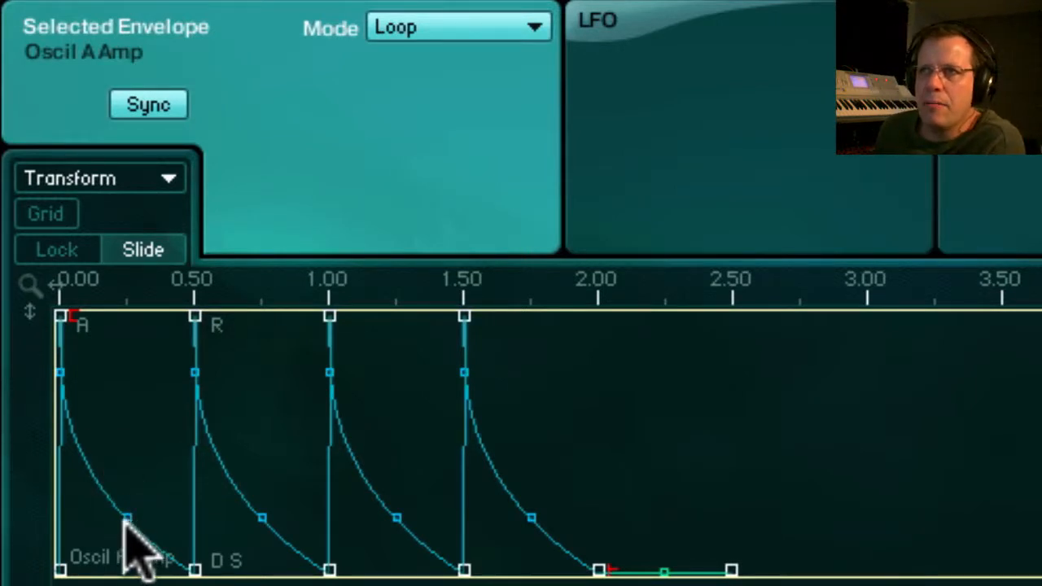
Add one breakpoint partway down the decay curve of each of the first three pulses.
click(102, 483)
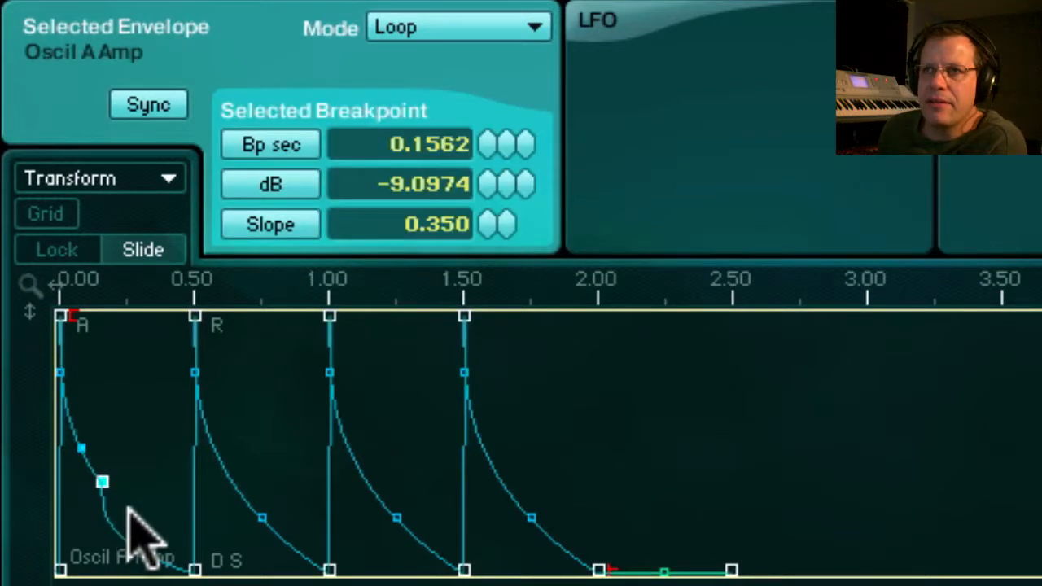
click(258, 511)
click(393, 505)
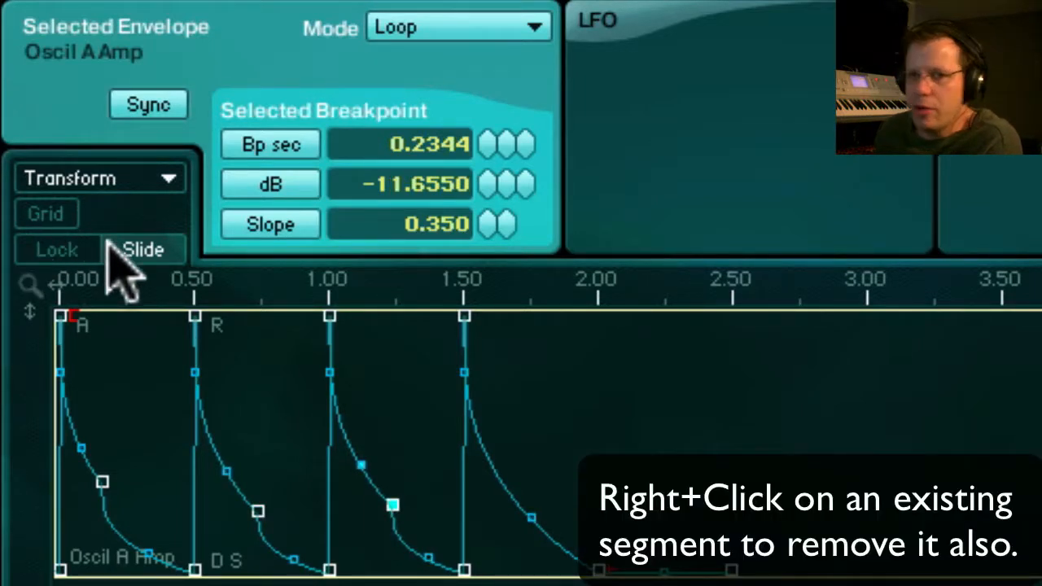
Enable breakpoint locking and the 1/8 grid, and move the second pulse's middle breakpoint to beat 2.00 at about -5.3 dB.
click(54, 251)
click(47, 215)
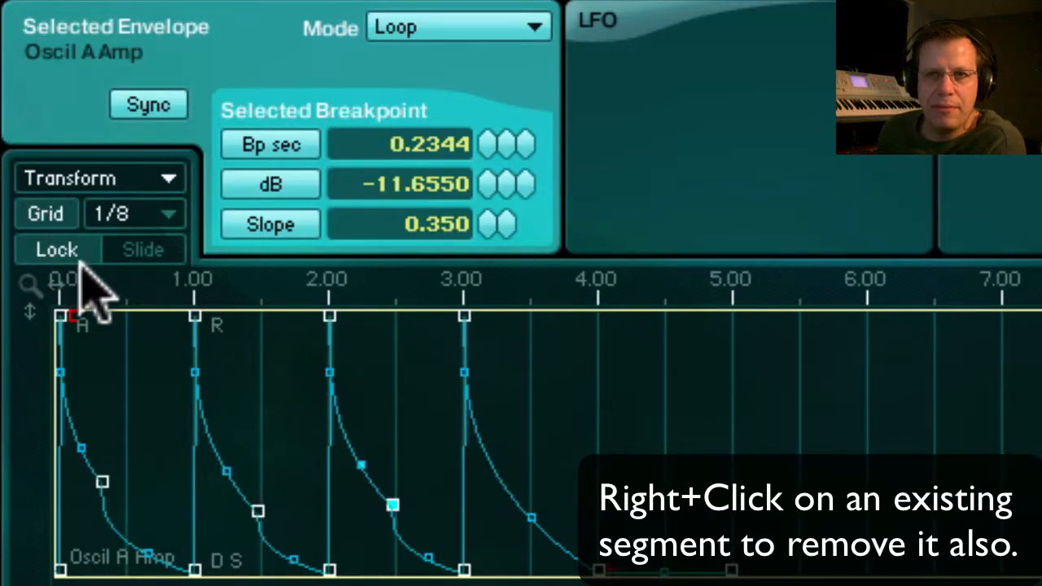
drag(255, 510, 306, 433)
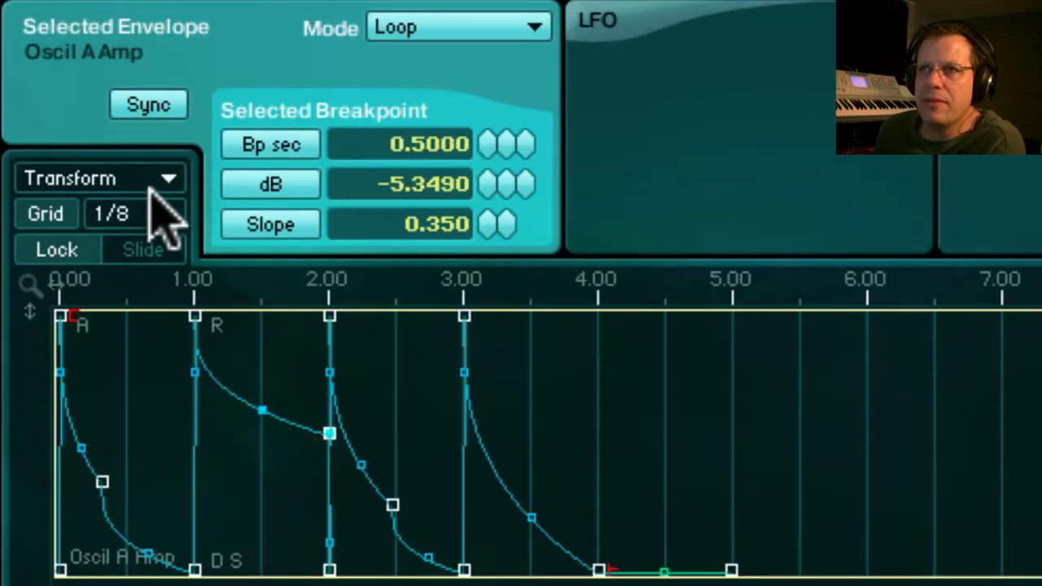
Set the grid to 1/16 and move the second pulse's middle breakpoint to 0.1250 seconds at about -16.2 dB.
click(132, 212)
click(134, 241)
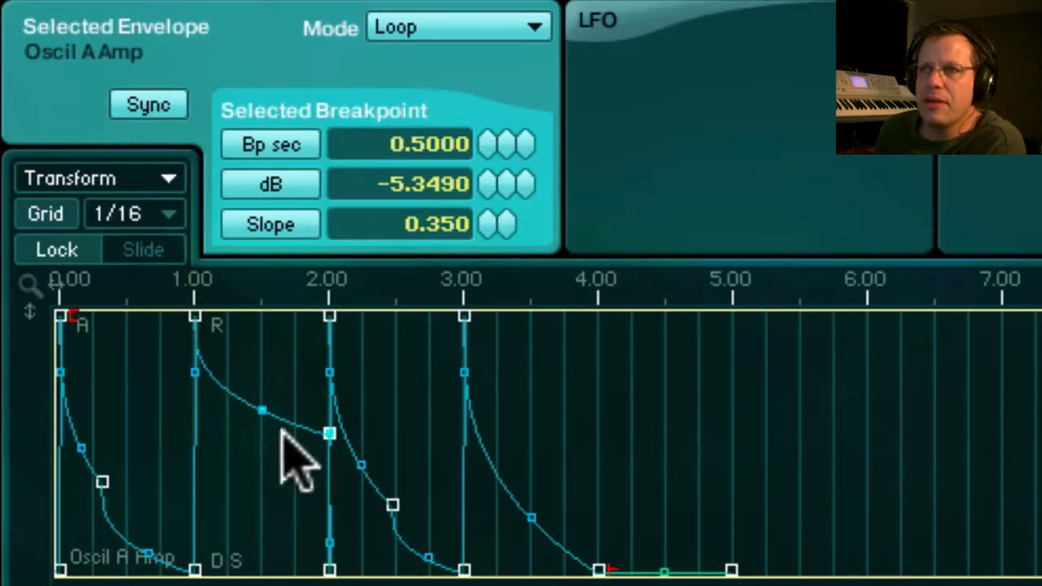
drag(327, 431, 248, 458)
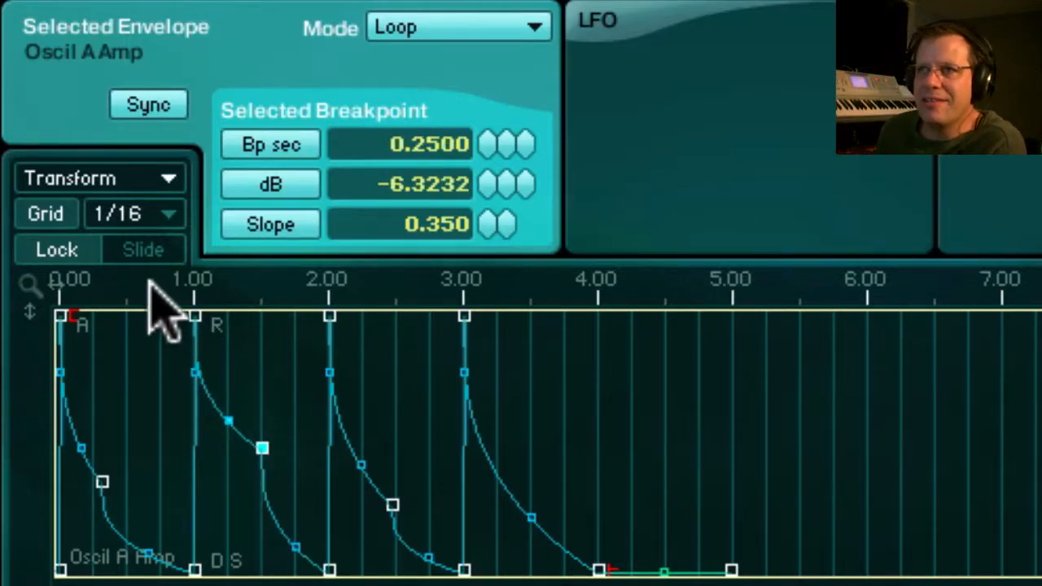
mouse_move(263, 448)
mouse_down()
mouse_move(307, 456)
mouse_move(238, 469)
mouse_move(264, 462)
mouse_up()
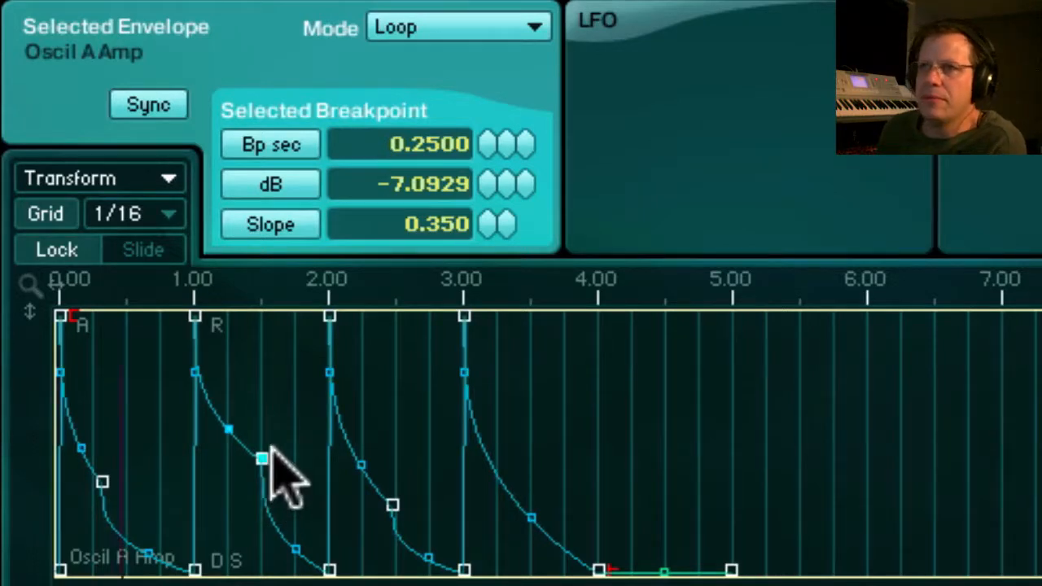
drag(251, 495, 232, 540)
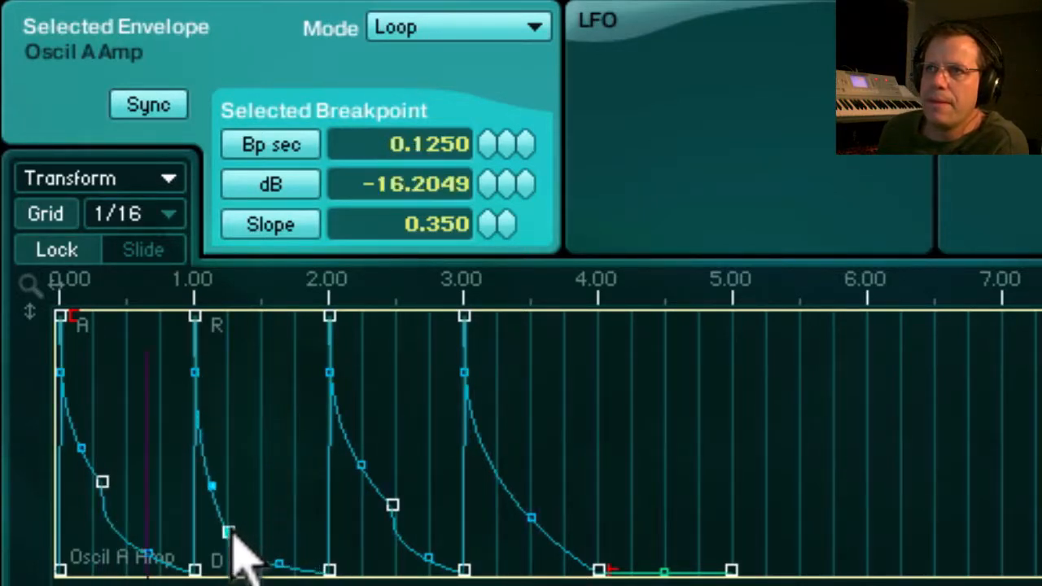
Add two more breakpoints to each of the first three pulses, shaping a secondary peak in every decay.
right_click(281, 415)
right_click(298, 553)
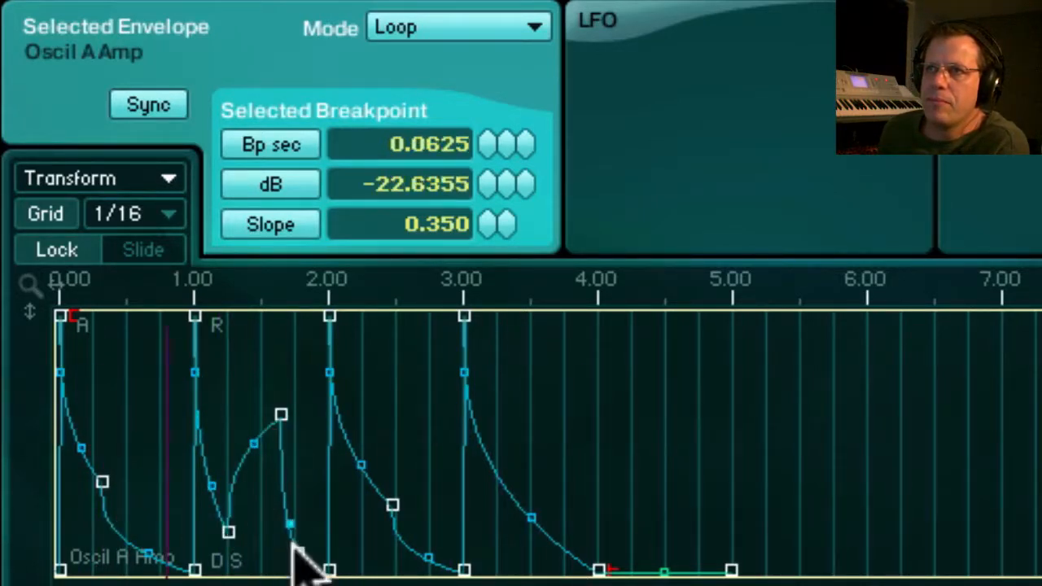
right_click(160, 400)
right_click(126, 355)
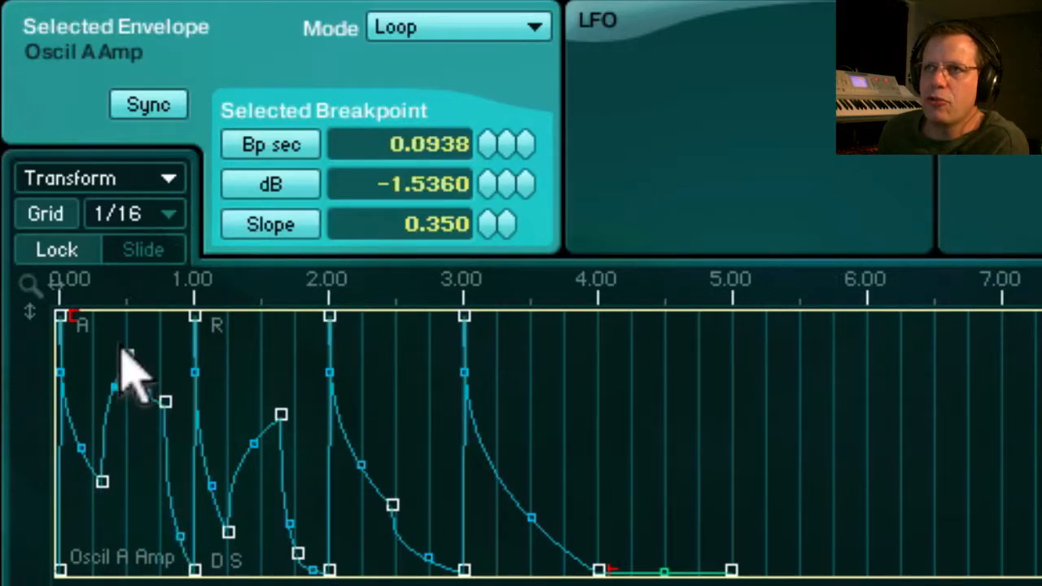
right_click(411, 416)
right_click(441, 445)
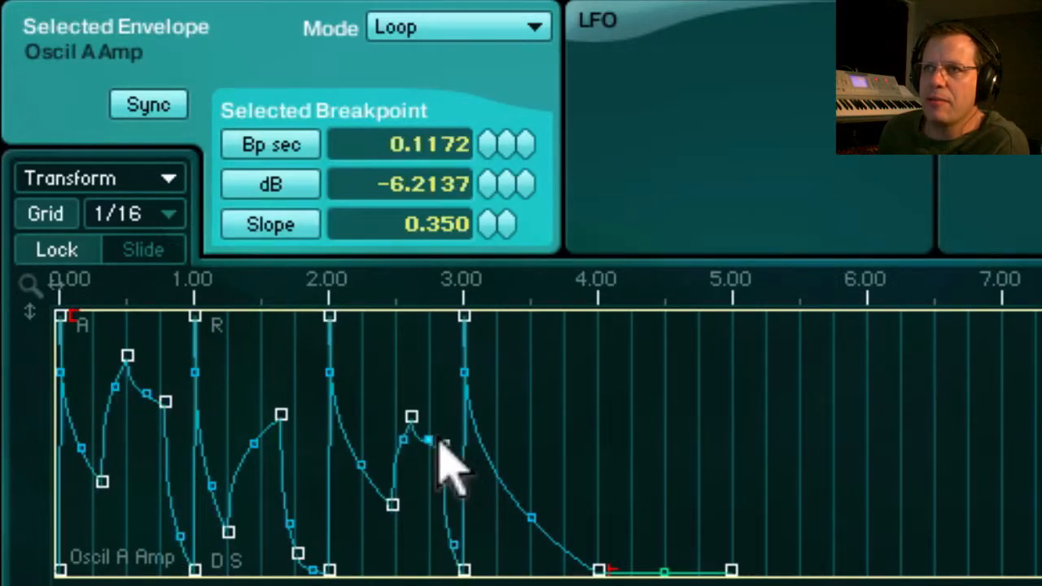
Add a breakpoint to the third pulse's first decay, and lower the first and third pulses' dips and the first pulse's last breakpoint to -96 dB.
right_click(377, 442)
drag(392, 502, 397, 574)
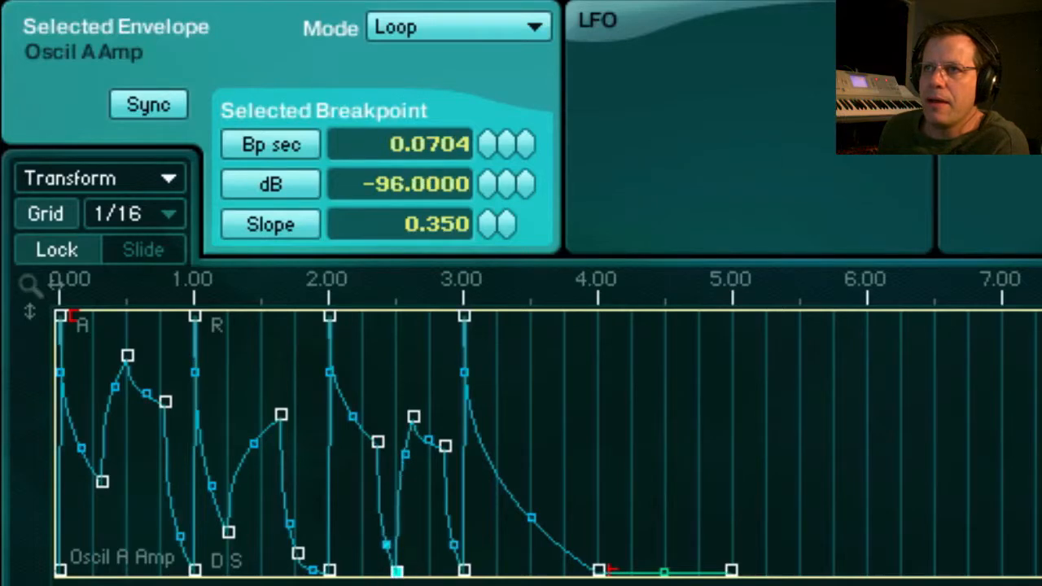
drag(102, 481, 99, 580)
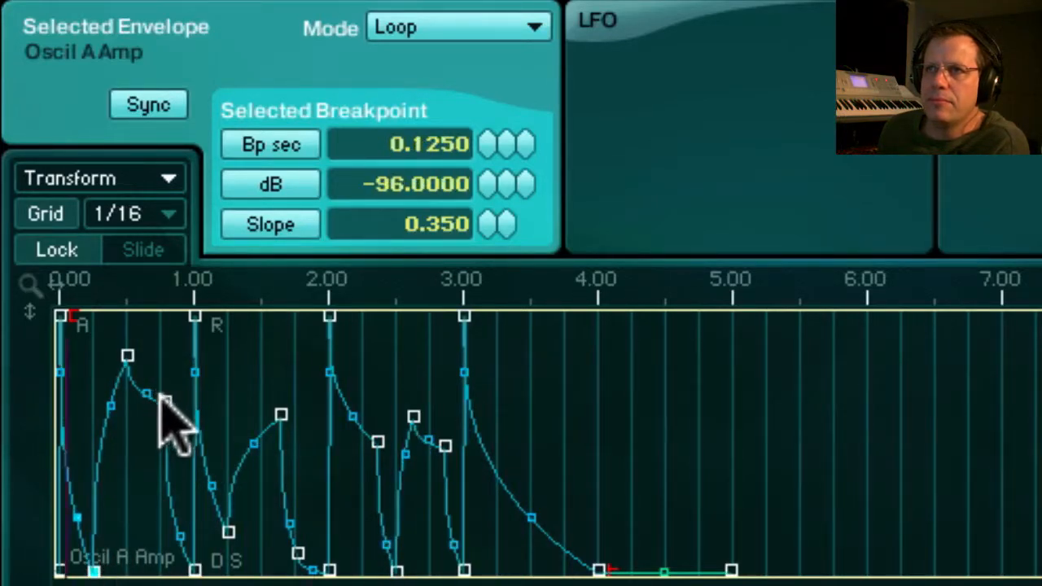
drag(165, 402, 148, 580)
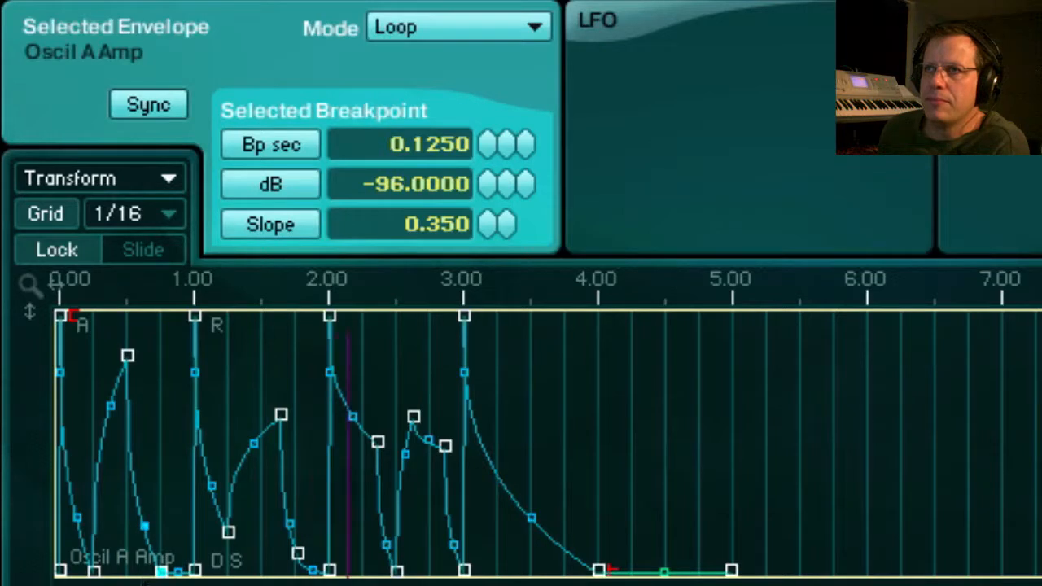
Move the second pulse's secondary peak to 0.2500 seconds at 0 dB and delete the two low breakpoints at that pulse's end.
click(281, 416)
drag(281, 418, 344, 318)
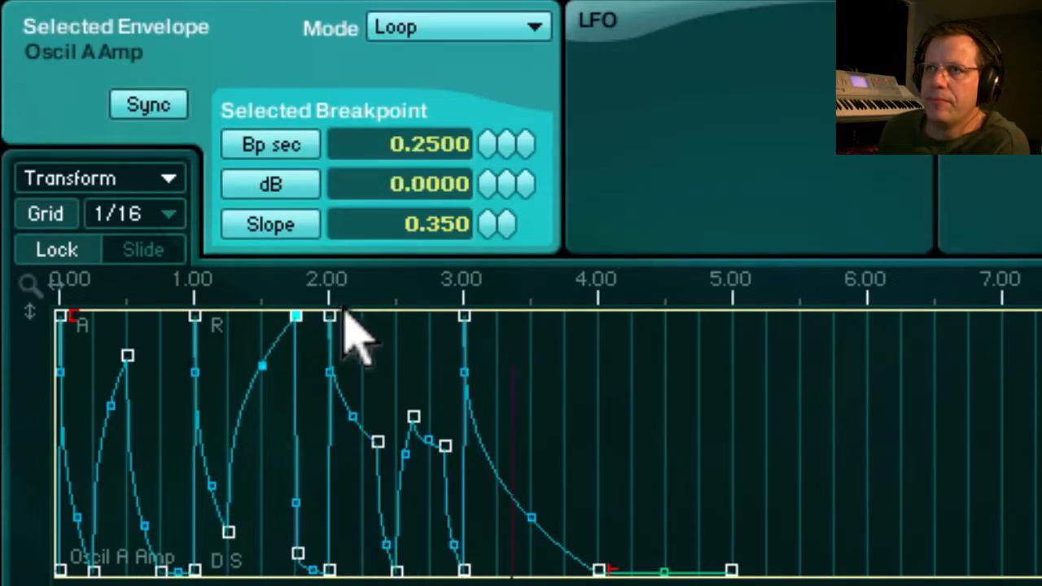
click(298, 551)
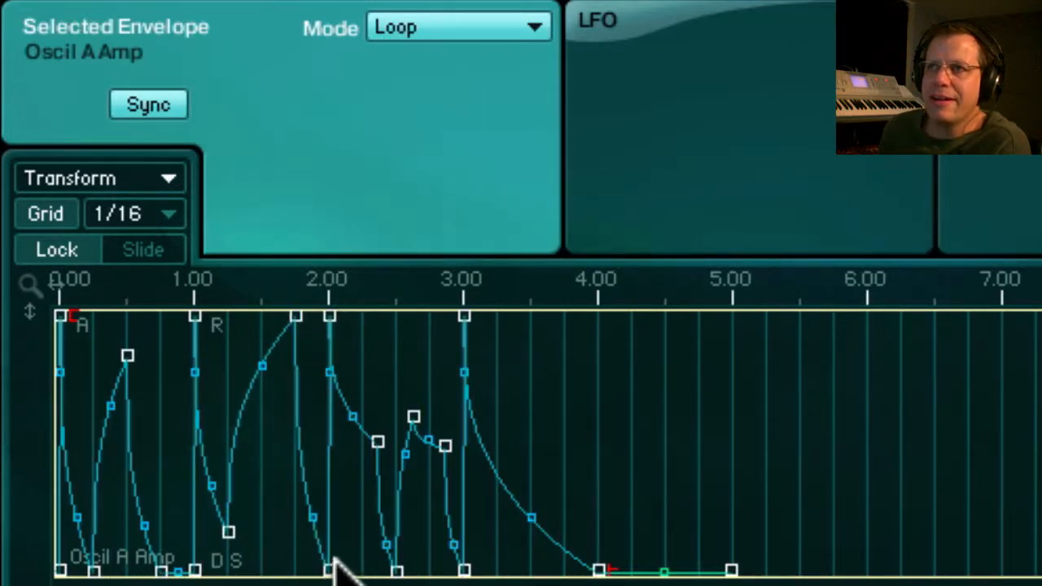
right_click(330, 562)
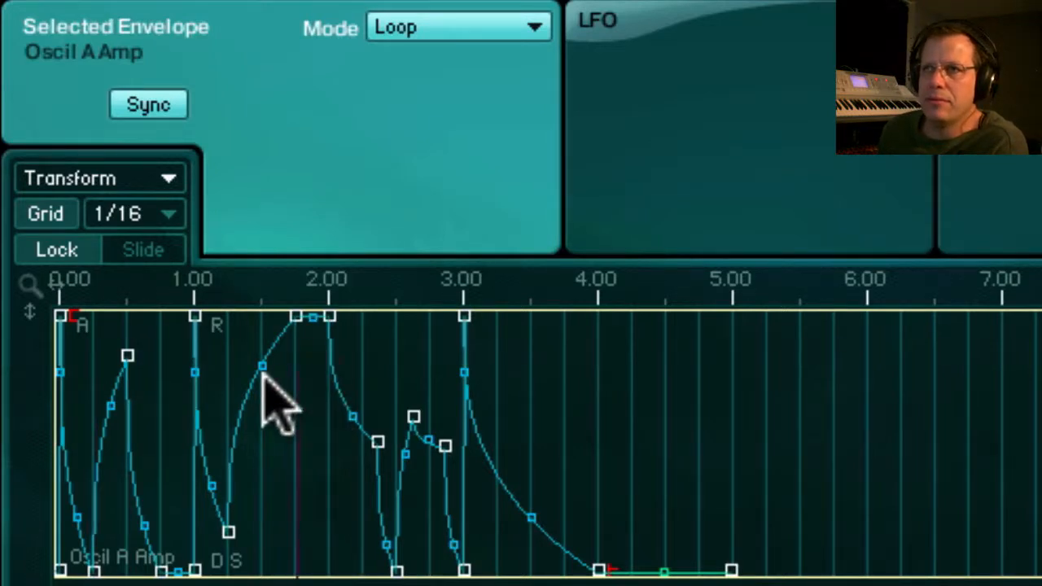
Lower the second pulse's dip and the third pulse's first breakpoint to -96 dB, and make its secondary peak drop to -96 dB in 0.0010 seconds.
drag(229, 532, 229, 570)
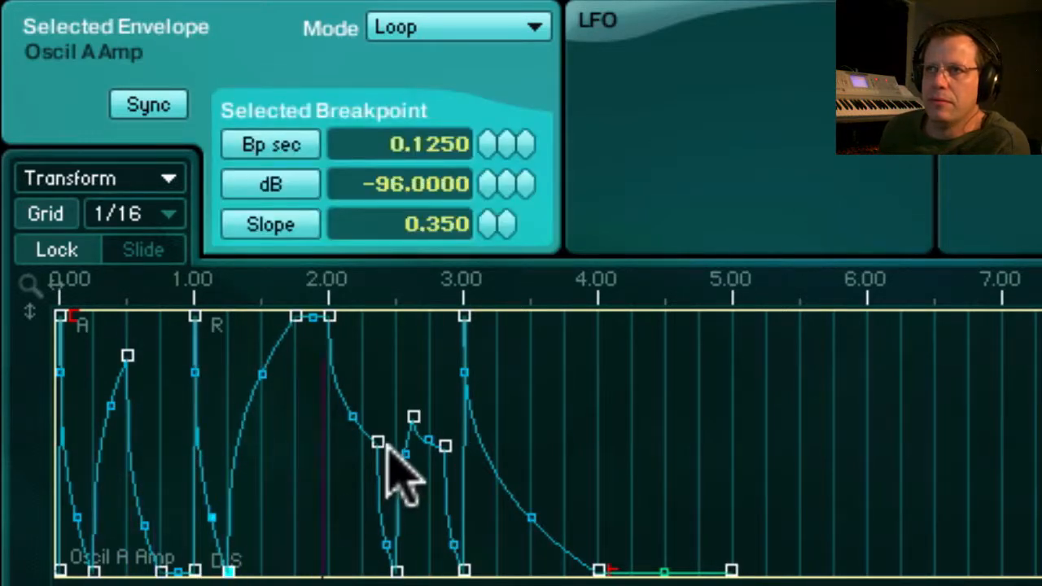
drag(379, 444, 363, 571)
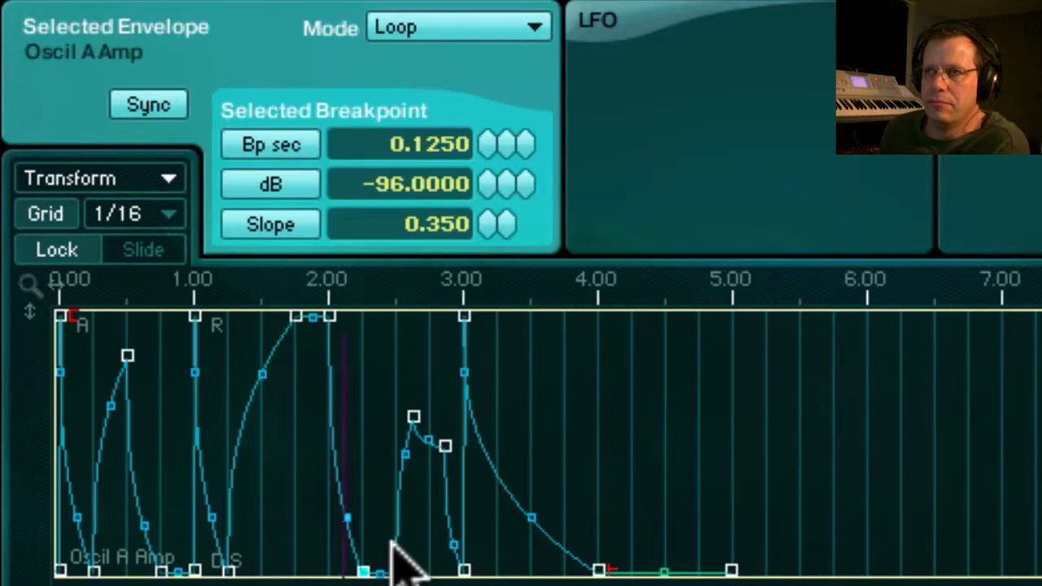
drag(413, 418, 430, 570)
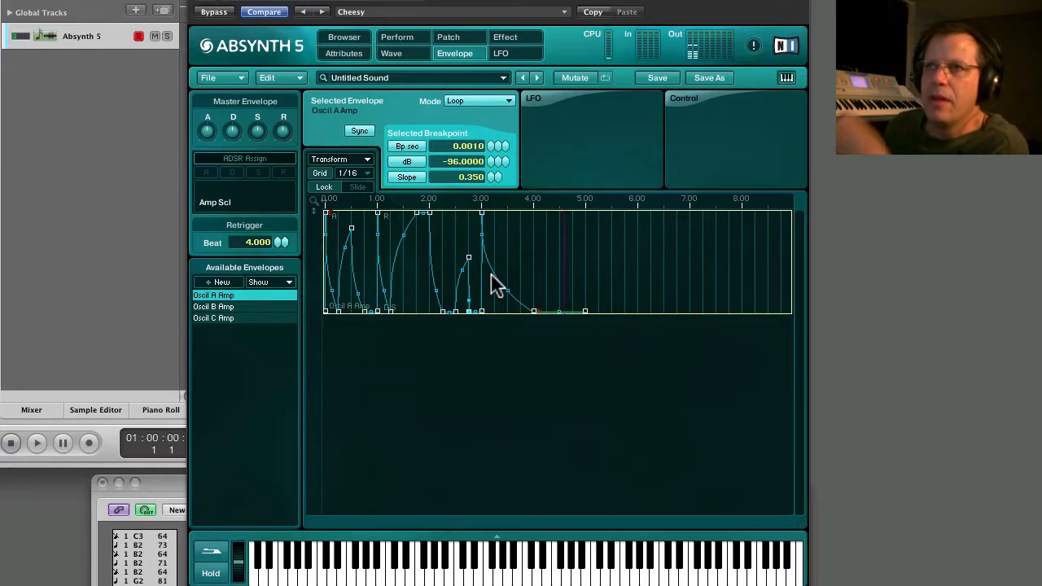
Enable the first filter in channel A and set its LPF 4 Pole cutoff to 22000 Hz.
click(450, 43)
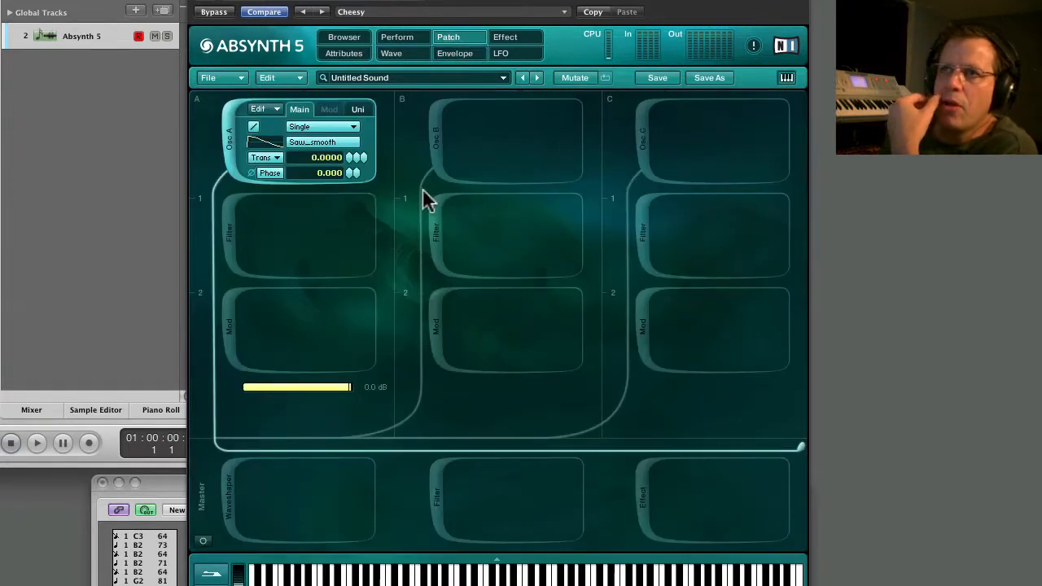
click(229, 228)
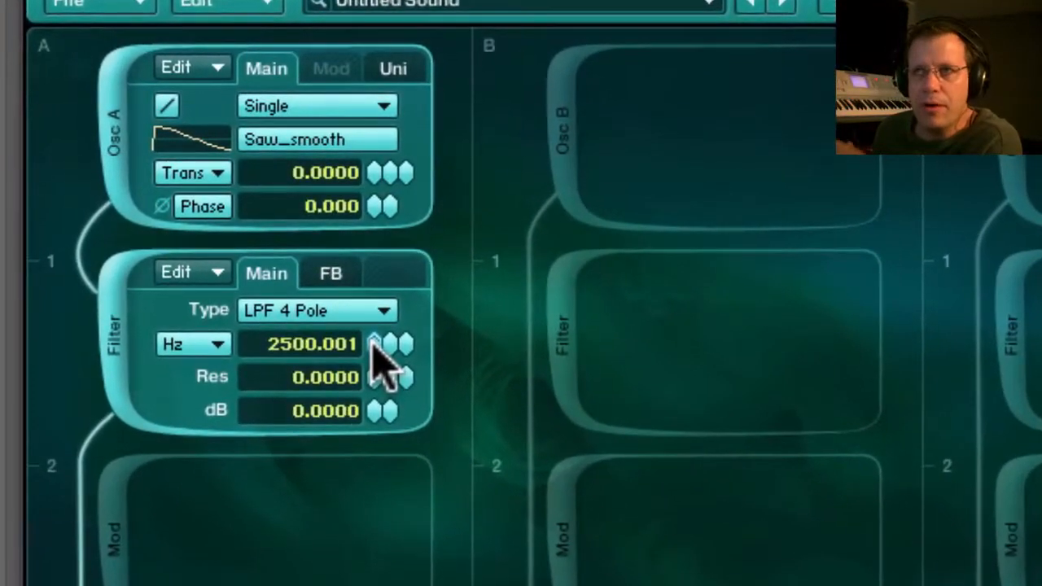
drag(377, 340, 373, 184)
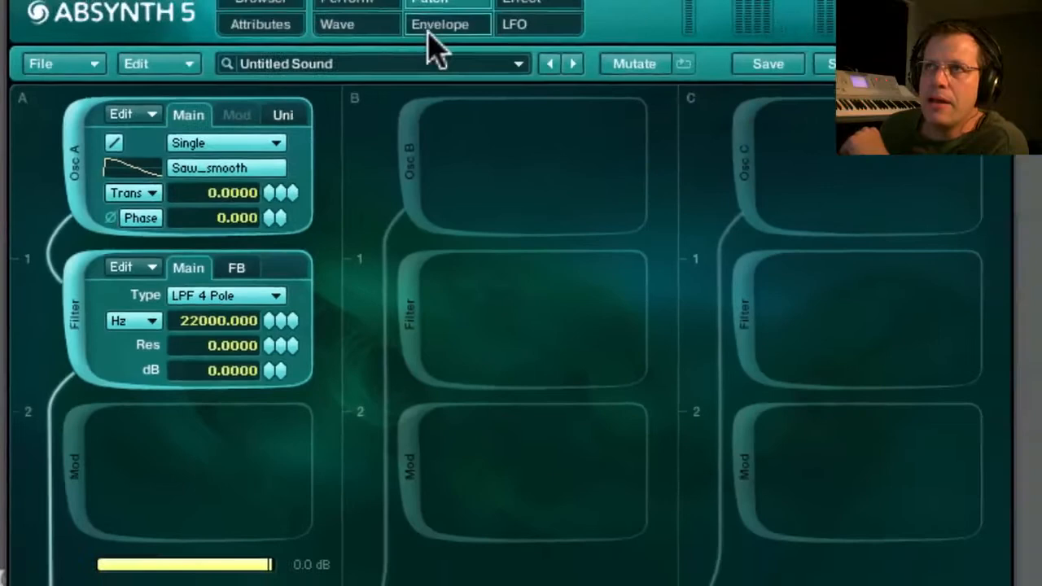
Create a new envelope for the Filter A1 Freq parameter.
click(401, 47)
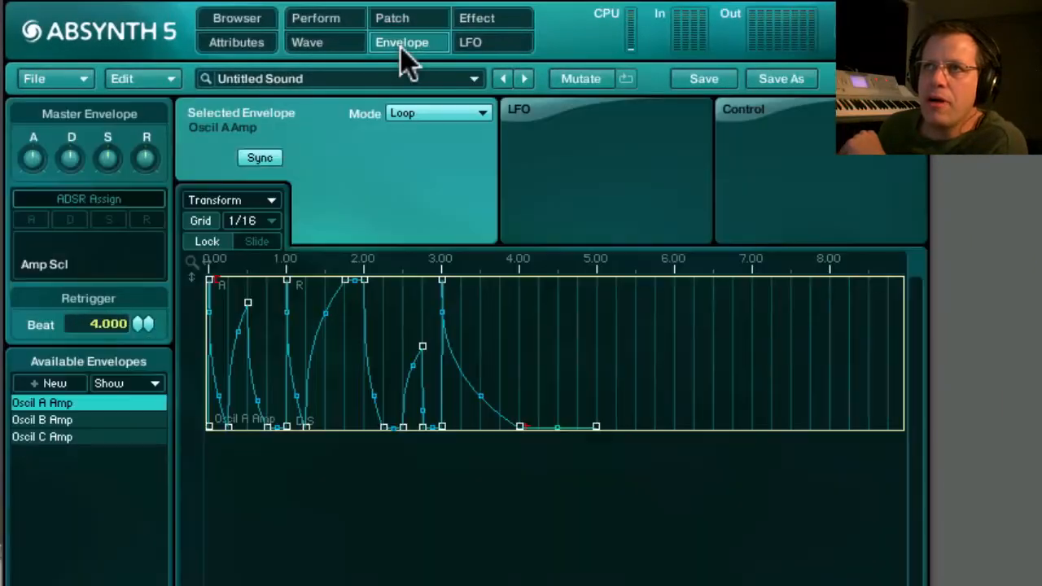
click(60, 385)
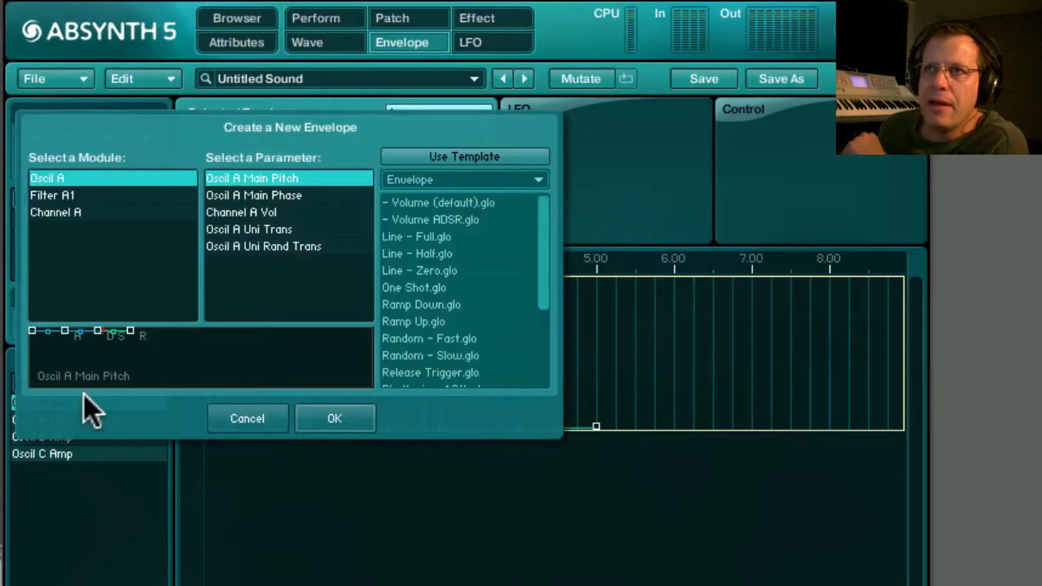
click(52, 195)
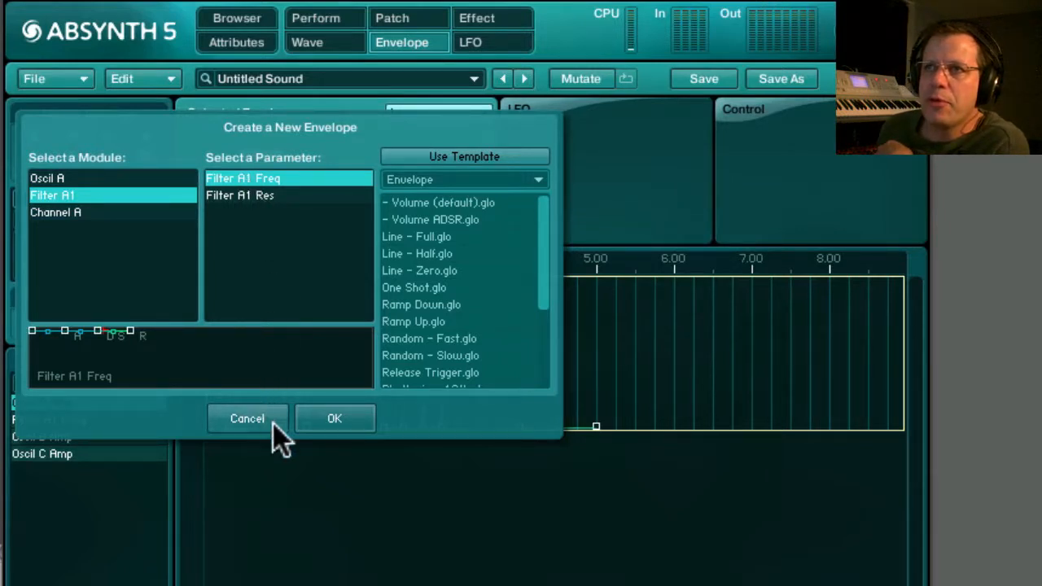
click(341, 419)
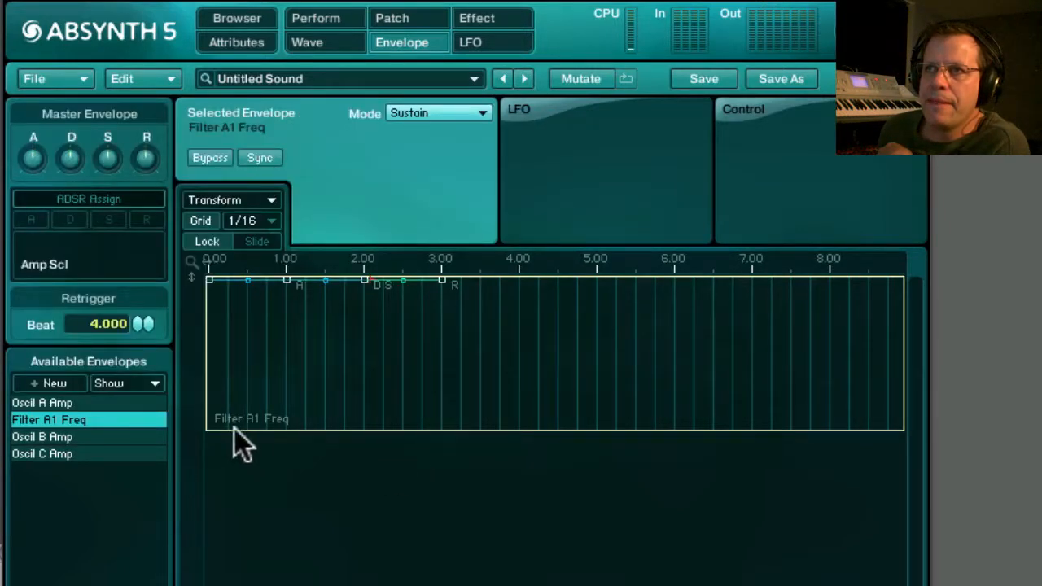
Show the Oscil A Amp and Filter A1 Freq envelopes together and copy the amplitude envelope onto the filter frequency envelope.
click(73, 422)
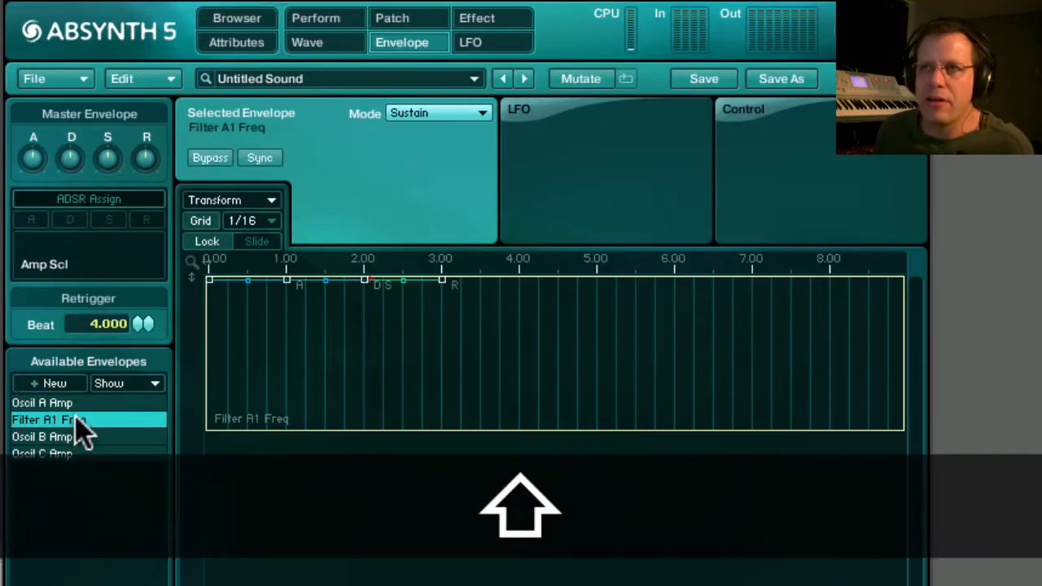
shift+click(76, 403)
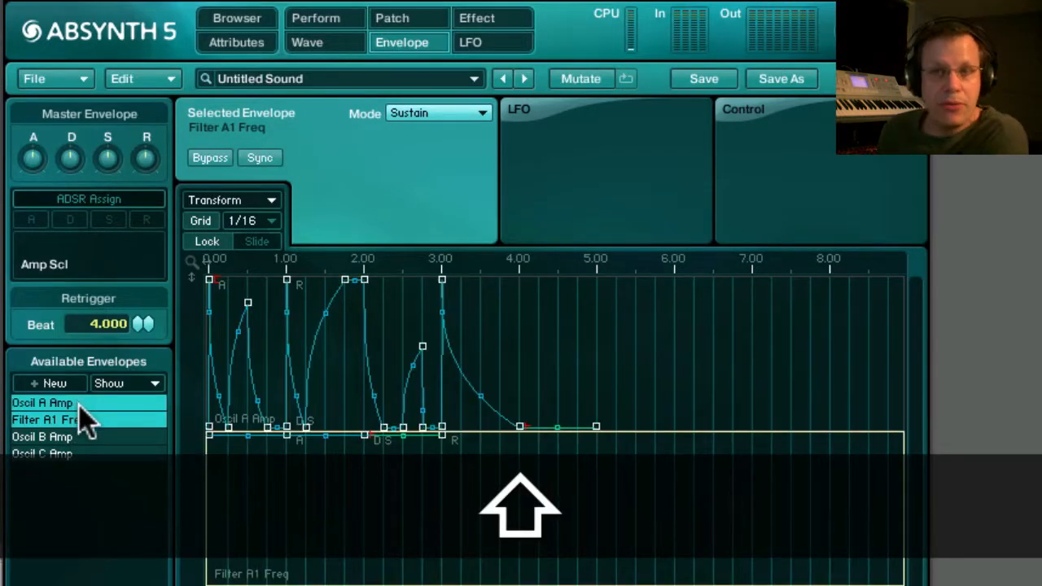
click(319, 386)
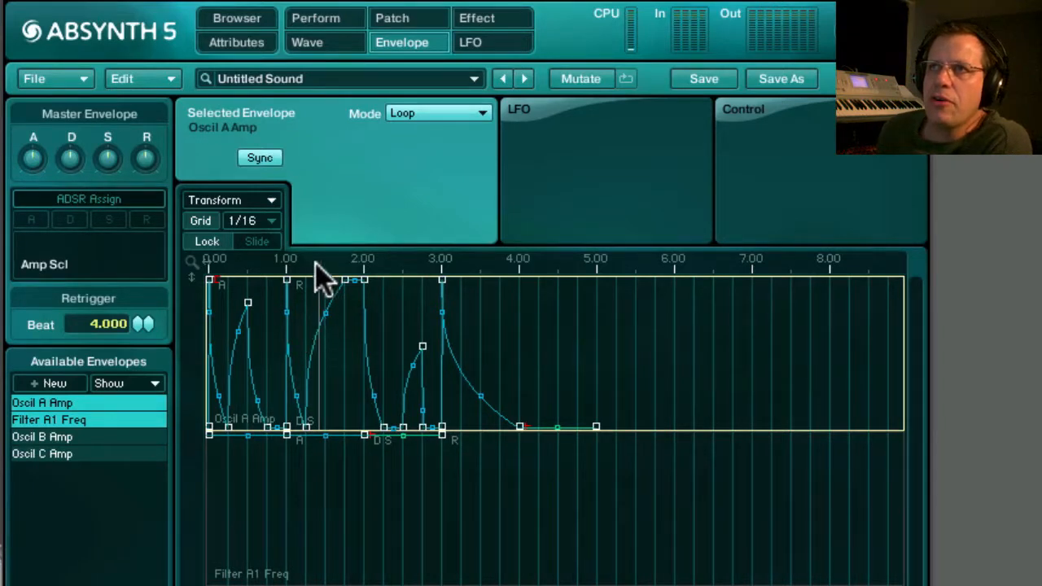
click(168, 81)
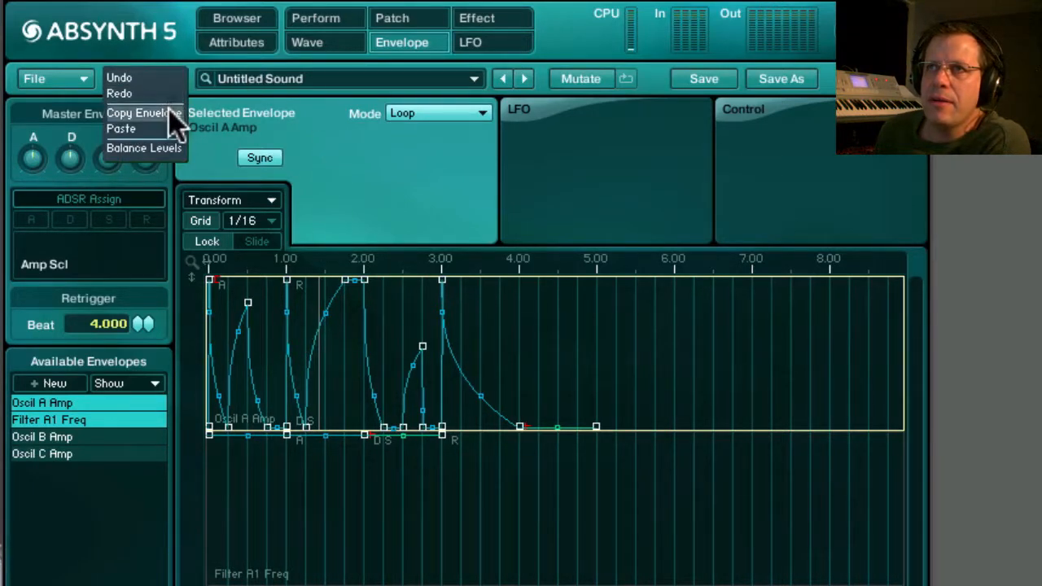
click(170, 114)
click(319, 550)
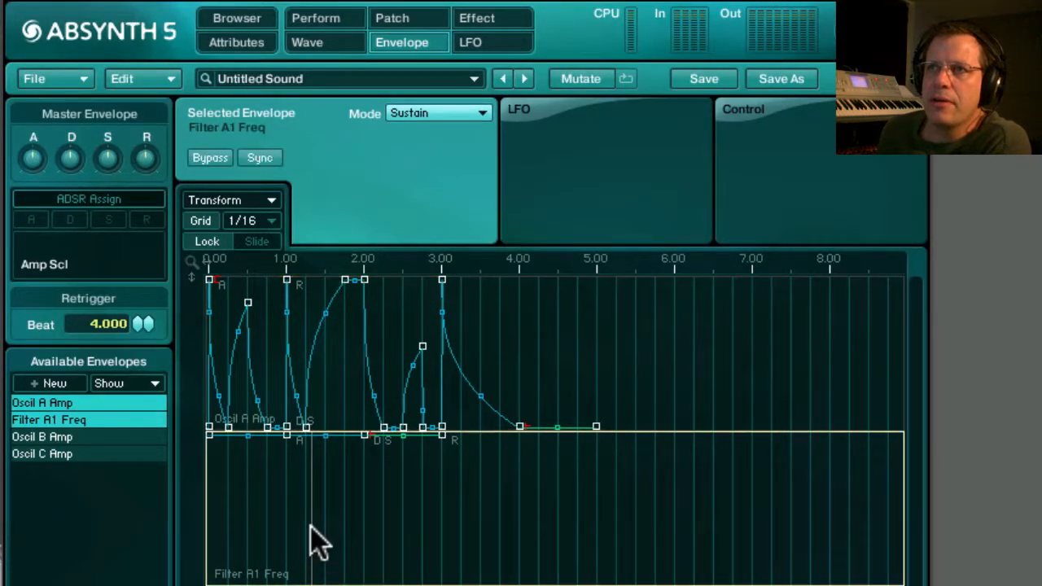
click(143, 85)
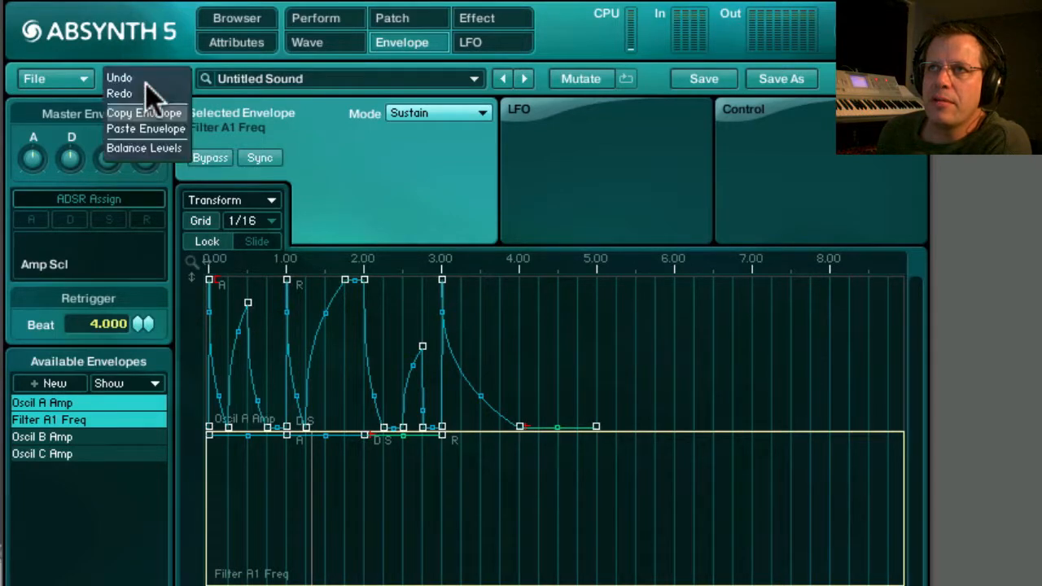
click(153, 128)
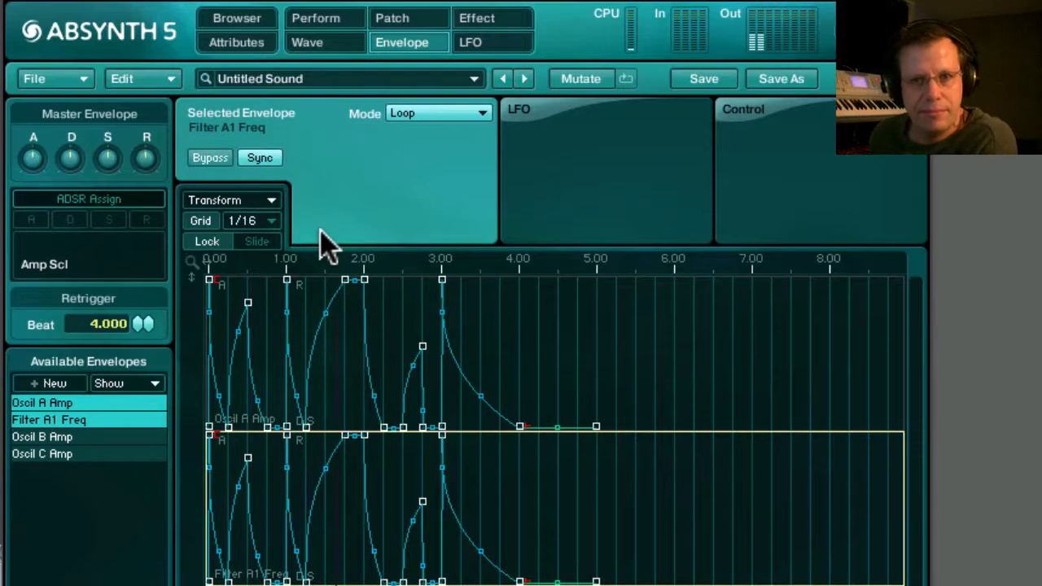
Set the channel A filter's resonance to 0.3 and return to the envelope view.
click(425, 26)
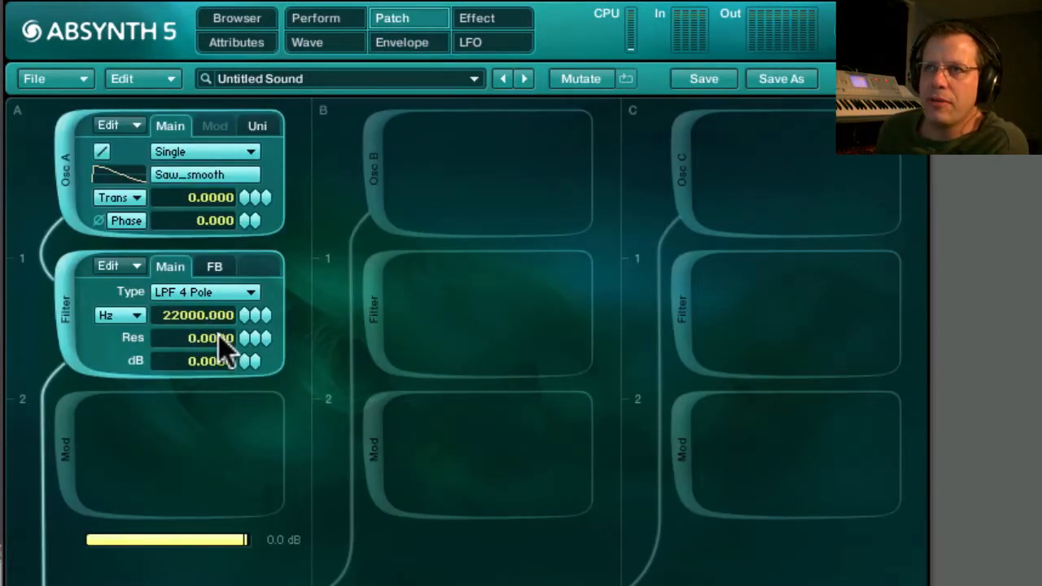
drag(239, 350, 255, 302)
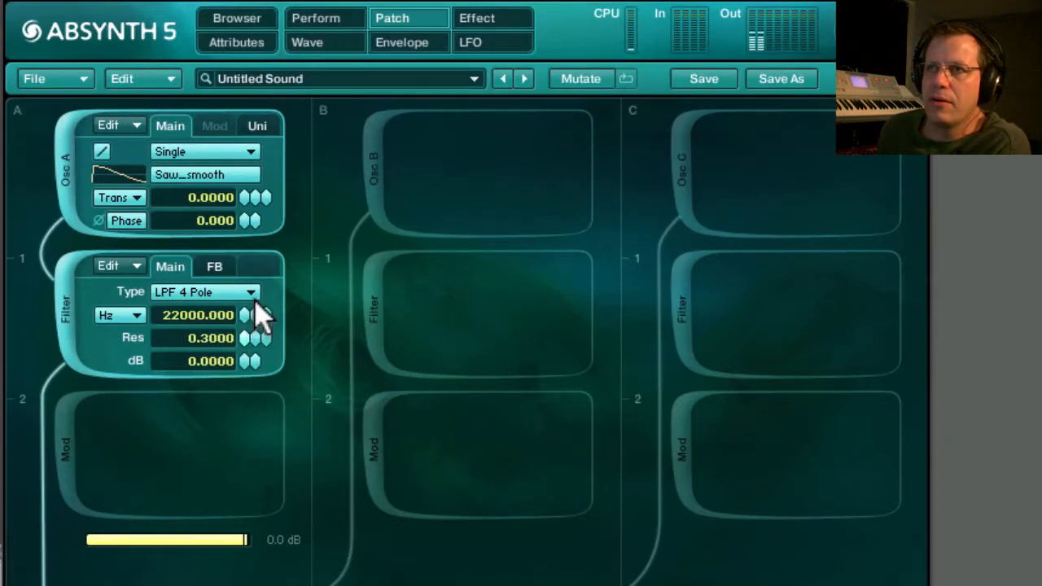
click(416, 42)
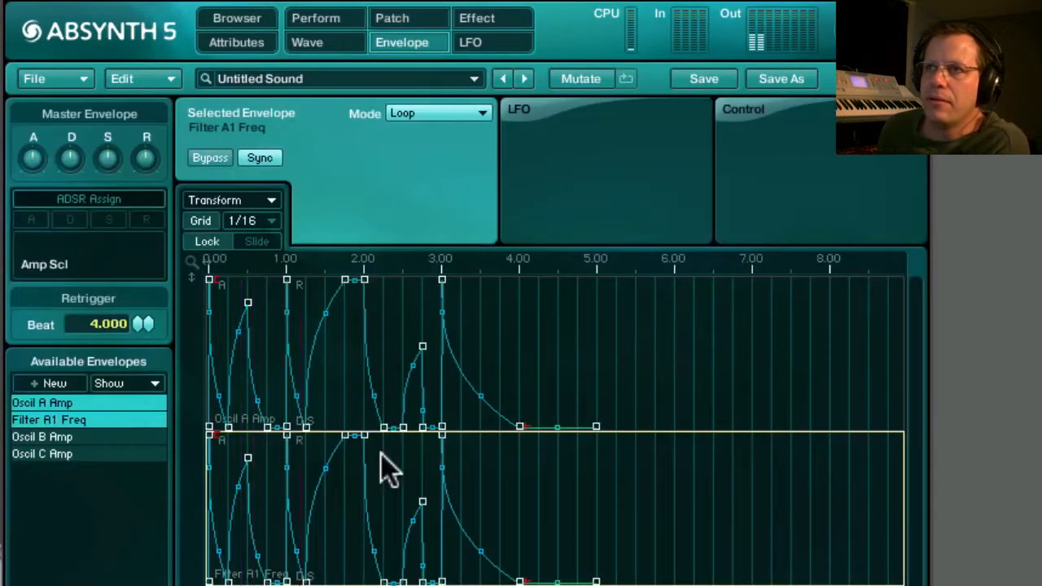
Enable oscillators B and C in the patch.
click(407, 20)
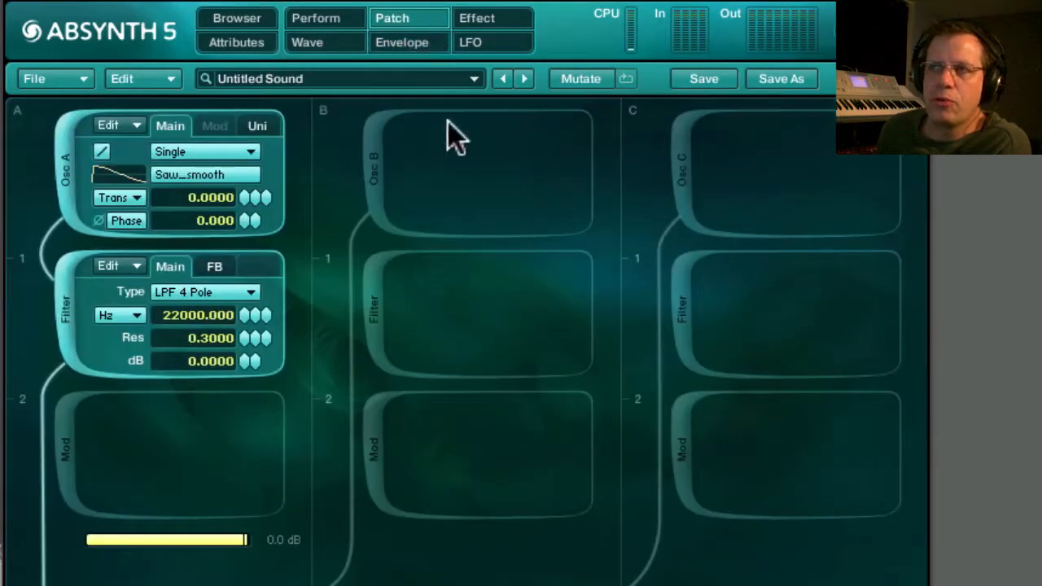
click(373, 168)
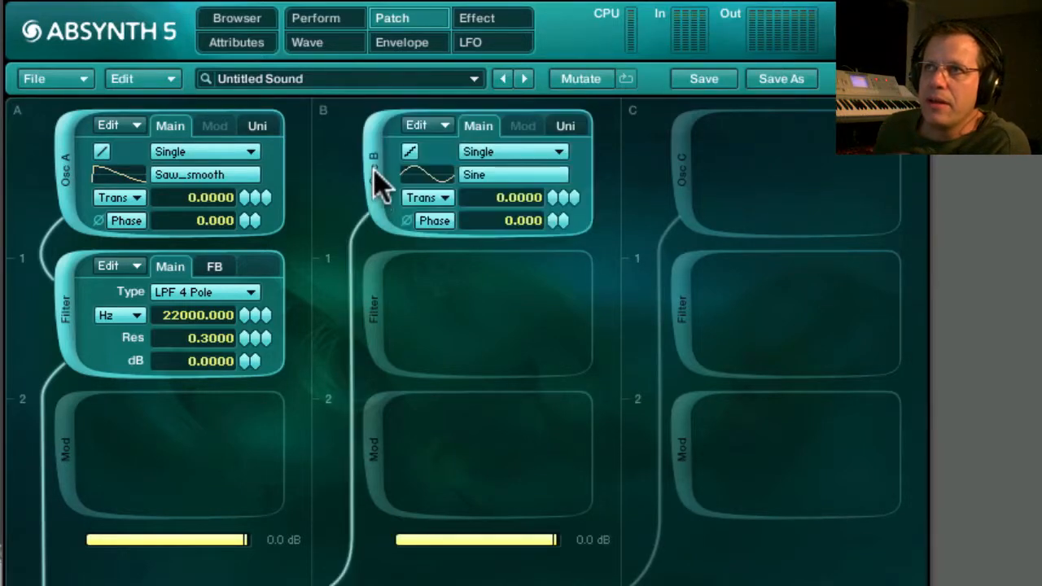
click(679, 163)
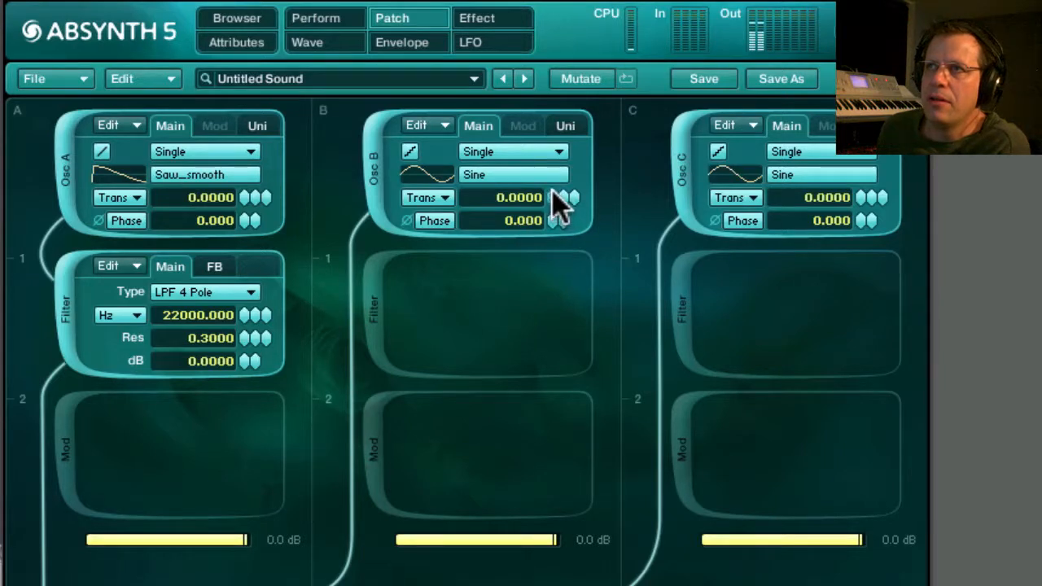
Give oscillator B the Saw_filt 3 wave and a transposition of -12, and lower oscillator C's transposition.
click(521, 174)
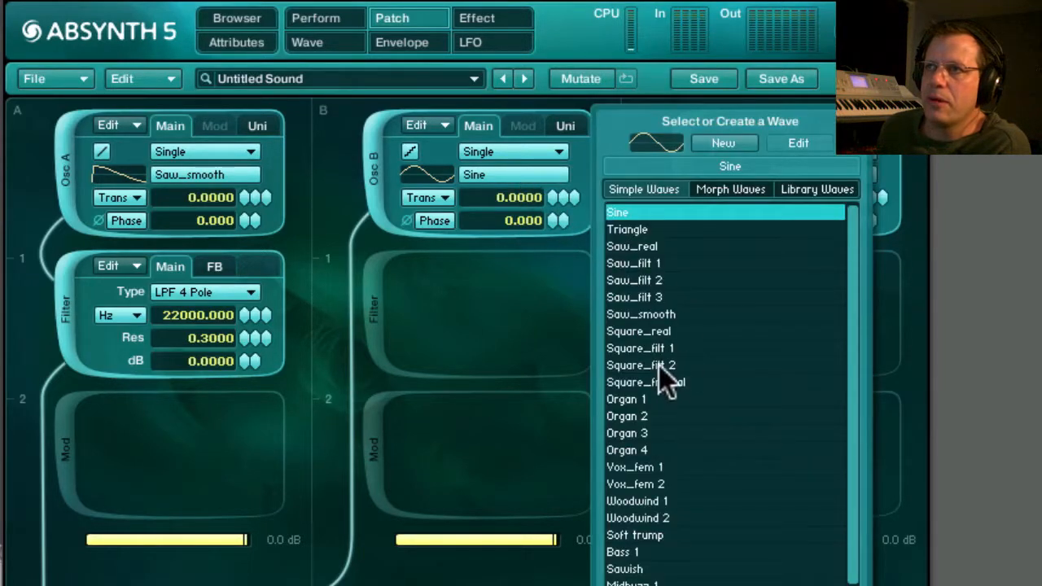
click(647, 298)
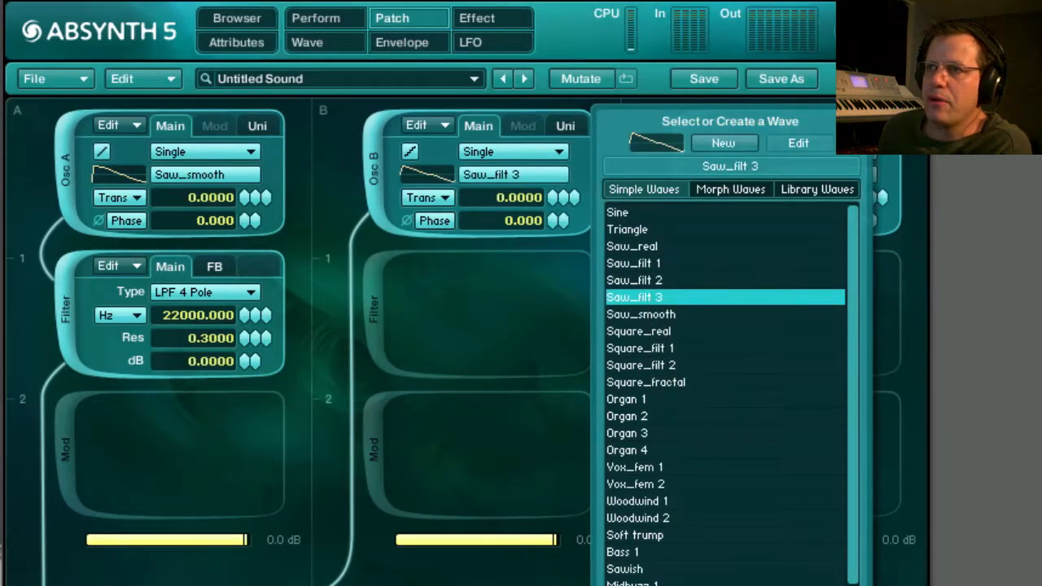
click(677, 583)
drag(552, 197, 553, 214)
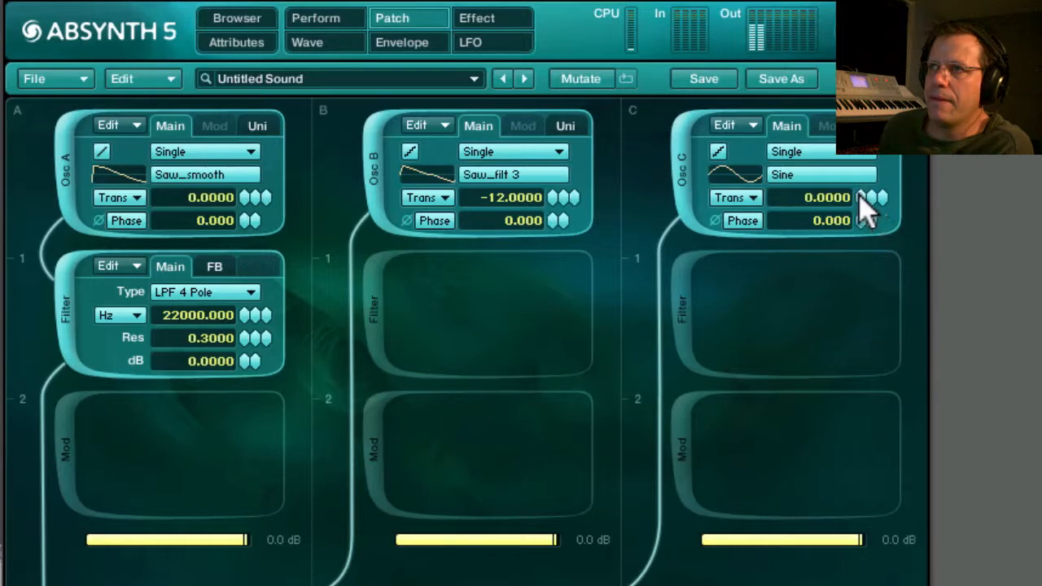
drag(860, 203, 855, 225)
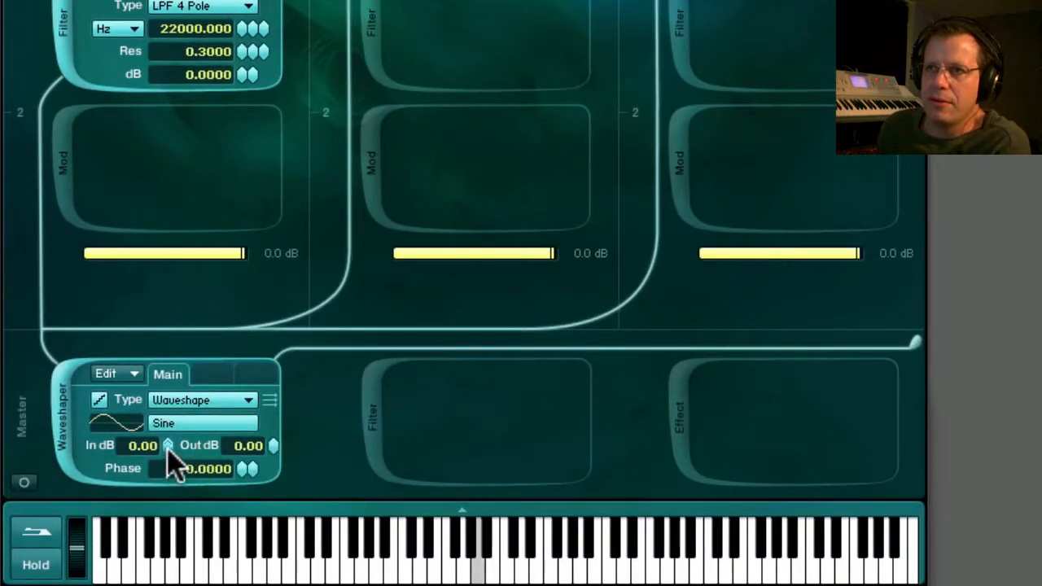
Set the master waveshaper's input level to -7 dB.
drag(168, 448, 161, 500)
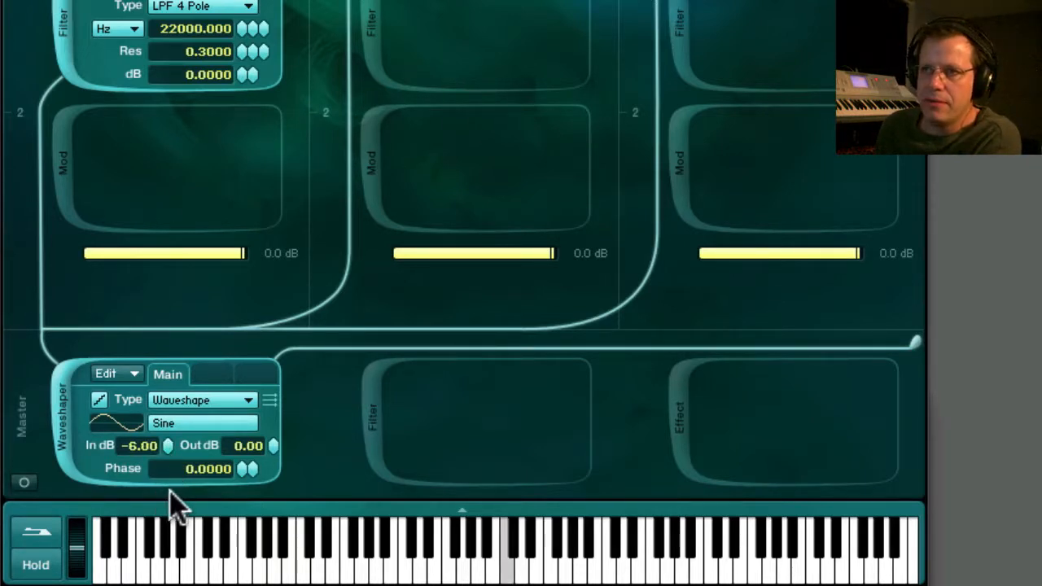
drag(165, 446, 163, 456)
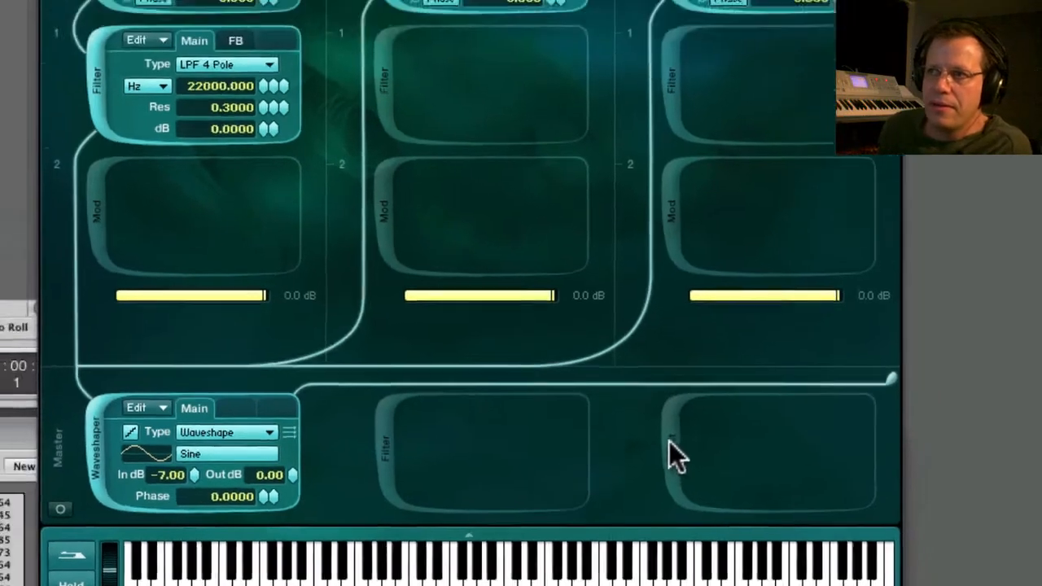
Add an Aetherizer as the master effect, with grain feedback at 68% and the wet output level at -16.3.
click(674, 411)
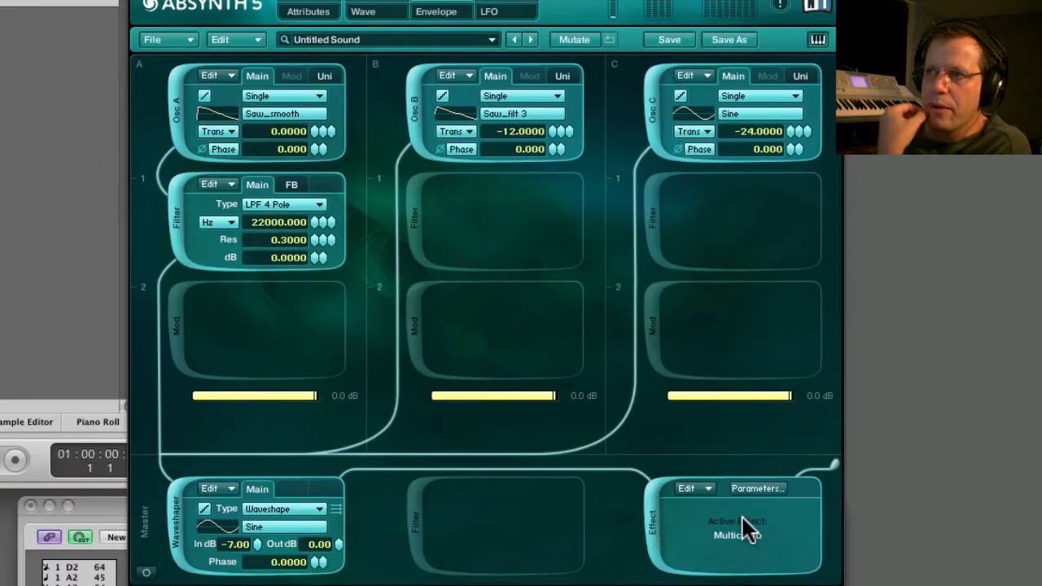
click(761, 489)
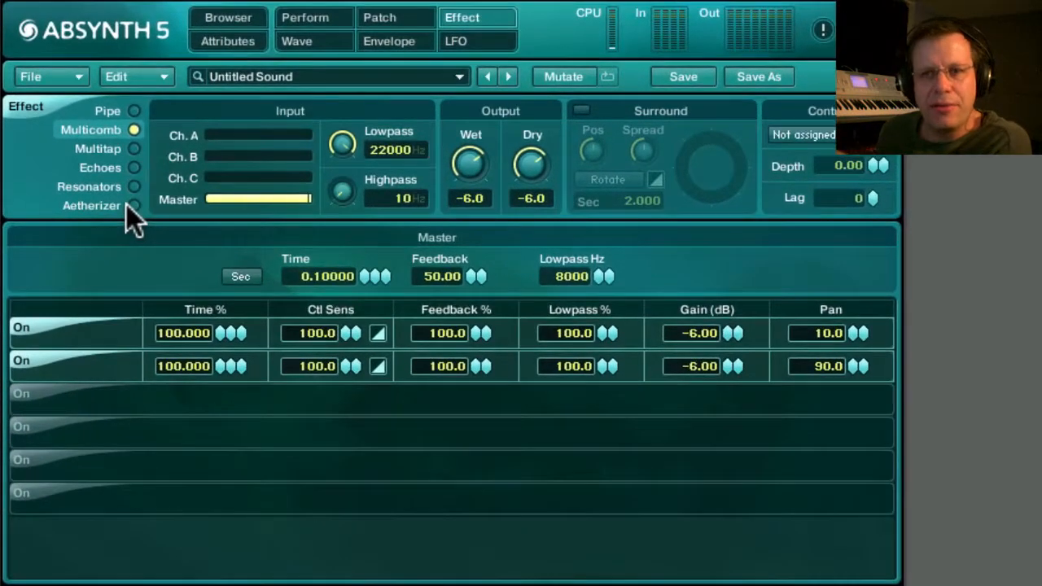
click(134, 205)
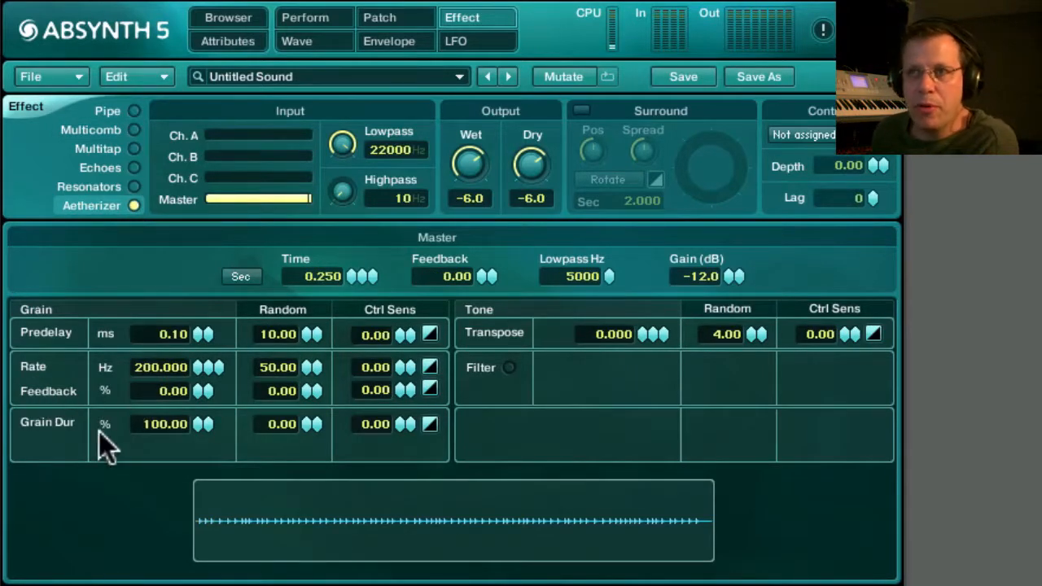
drag(203, 391, 208, 309)
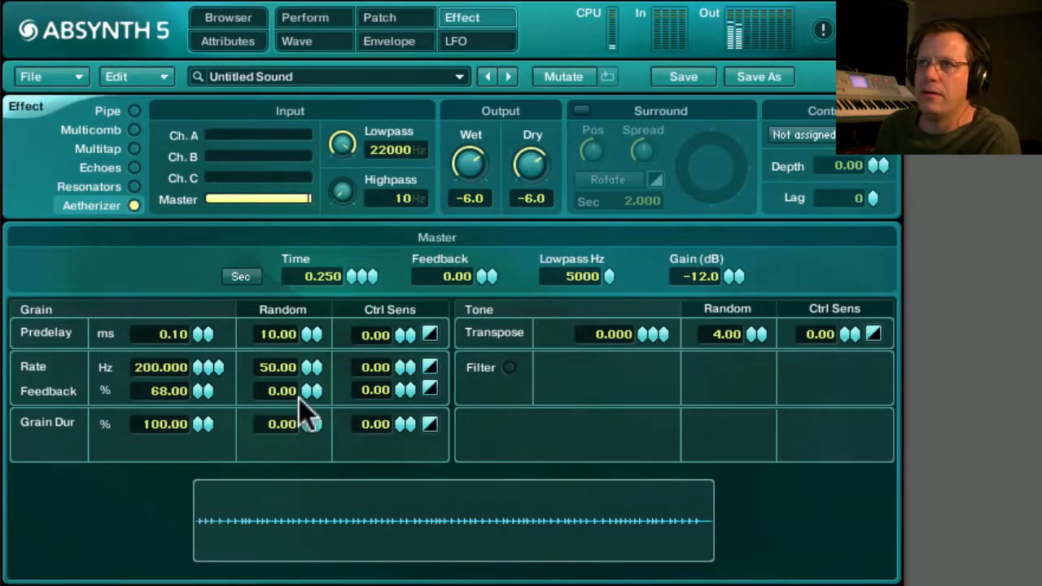
drag(473, 166, 472, 237)
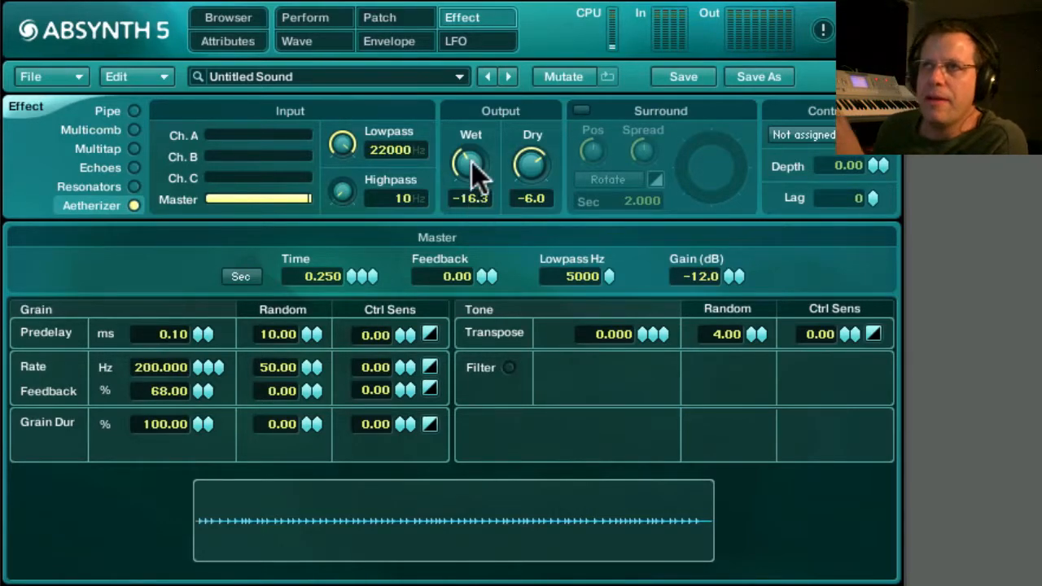
Enable the filter module in channel C of the patch.
click(393, 42)
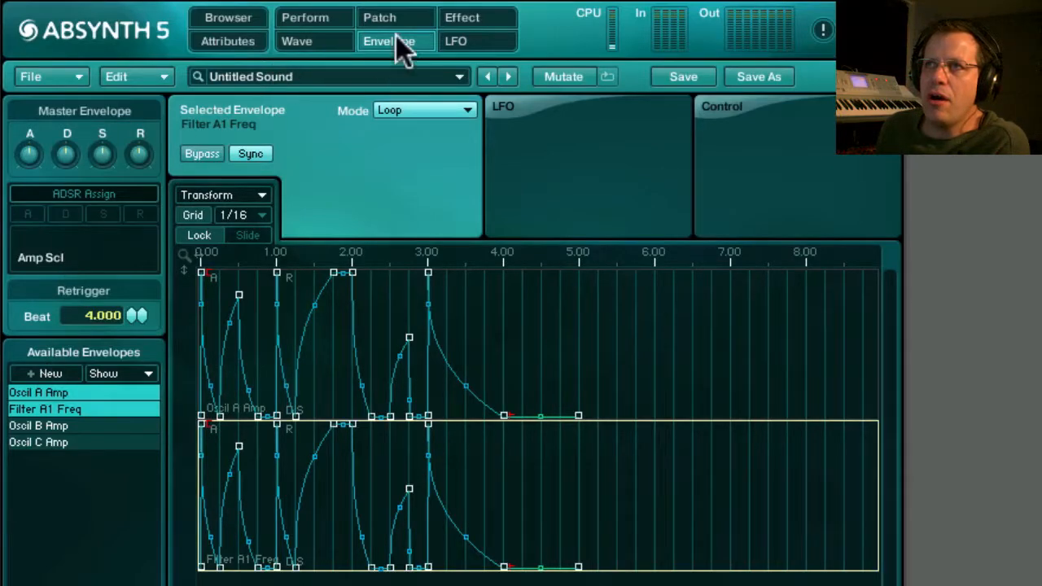
click(399, 15)
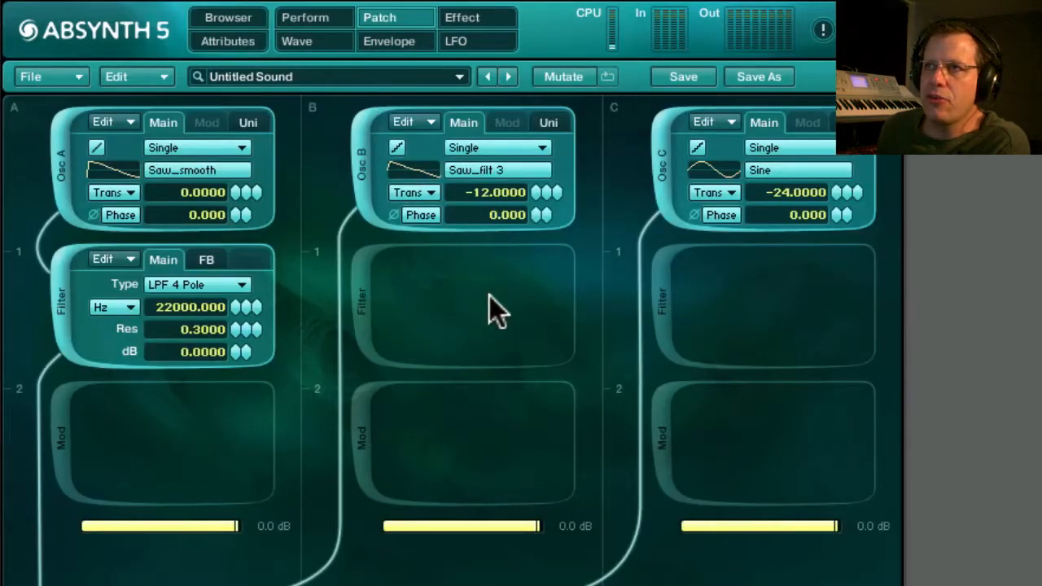
click(662, 289)
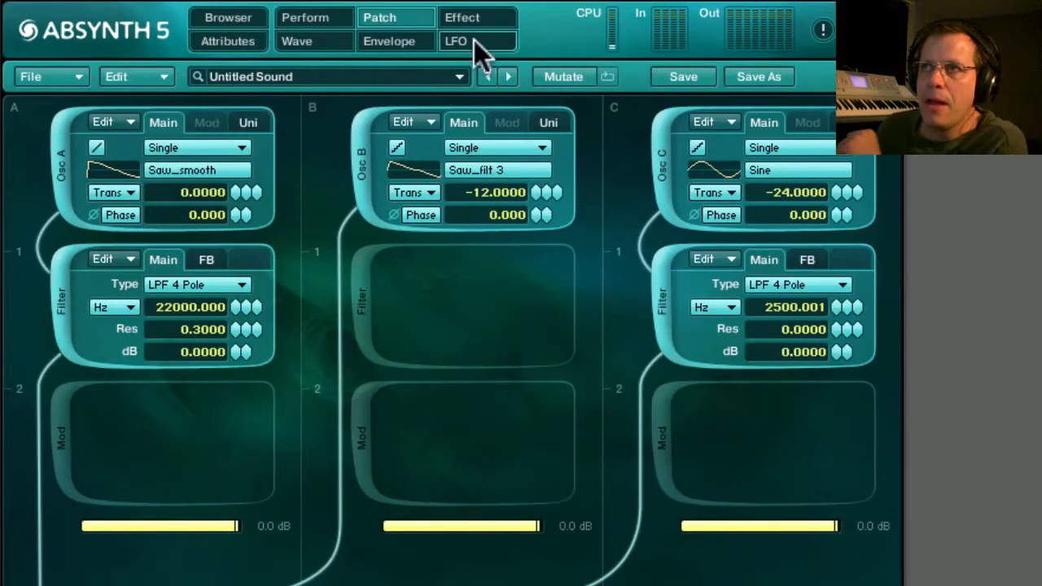
Create a new envelope for the Filter C1 Freq parameter.
click(406, 44)
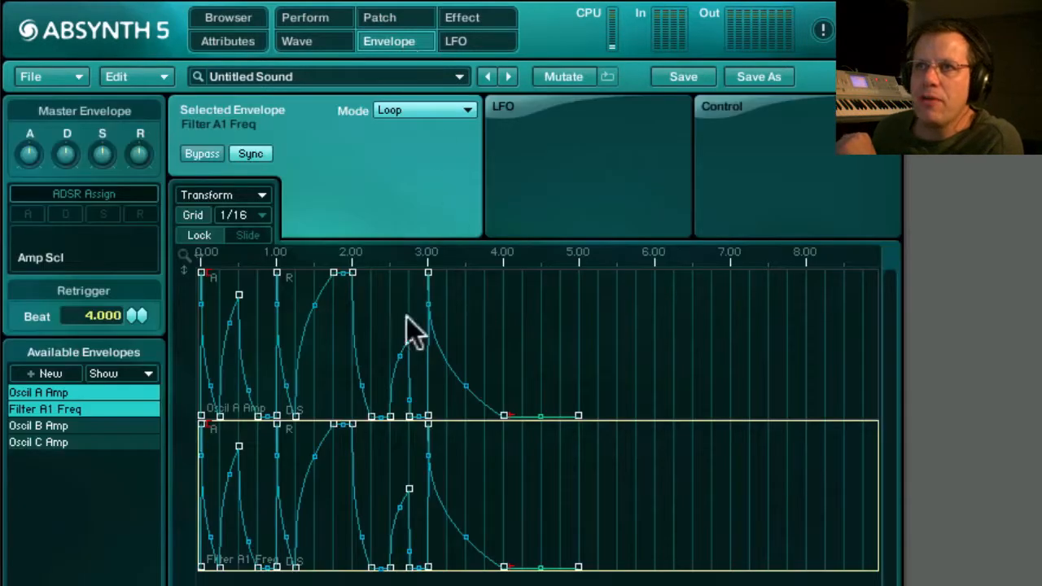
click(46, 372)
scroll(77, 236, down, 1)
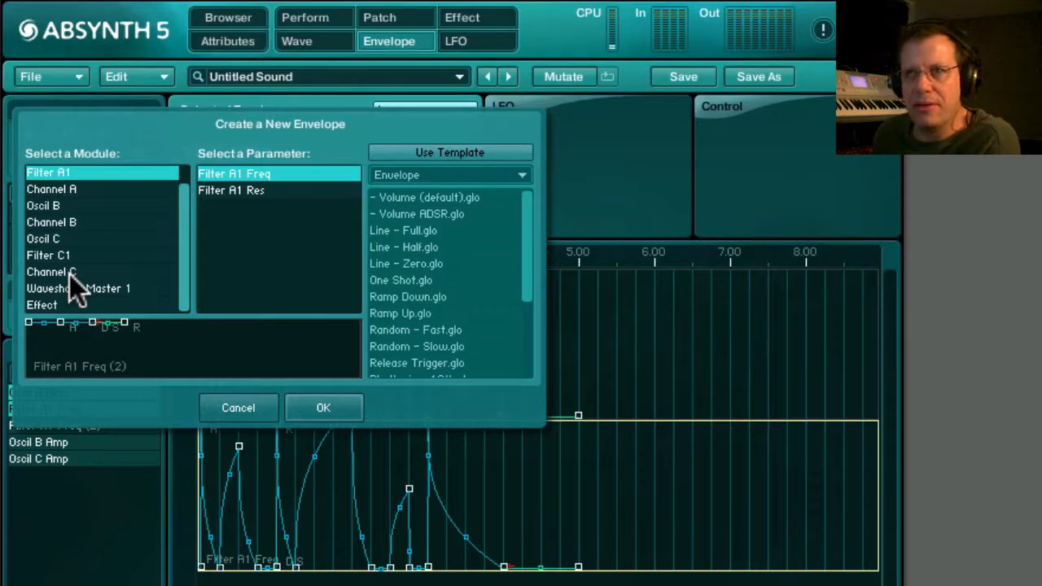
click(42, 255)
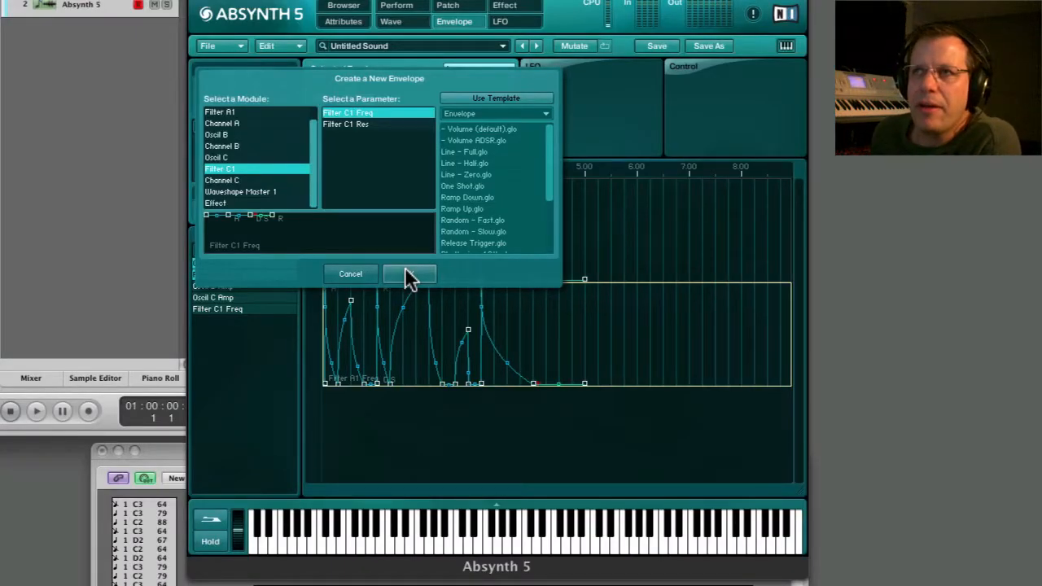
click(405, 277)
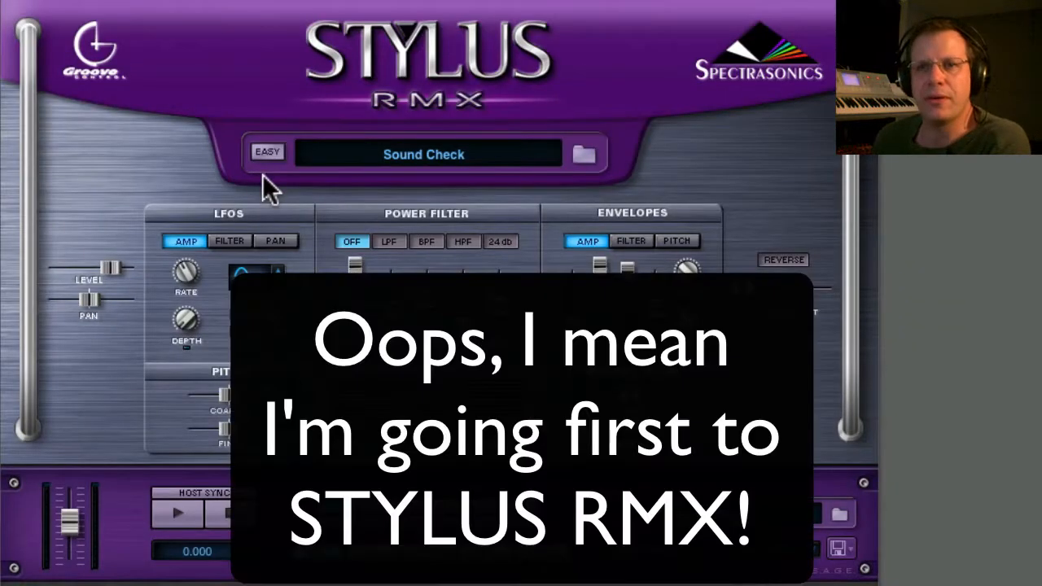
In Stylus RMX, load 85-Bongos 1 from the Core Library's Groove Elements and copy its MIDI file to the desktop.
click(841, 514)
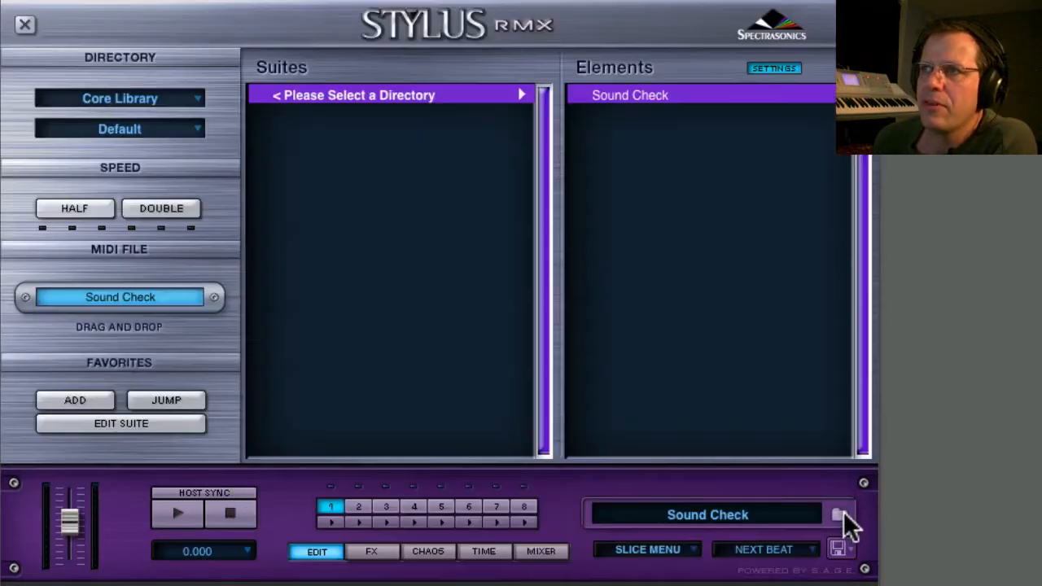
click(133, 119)
click(269, 269)
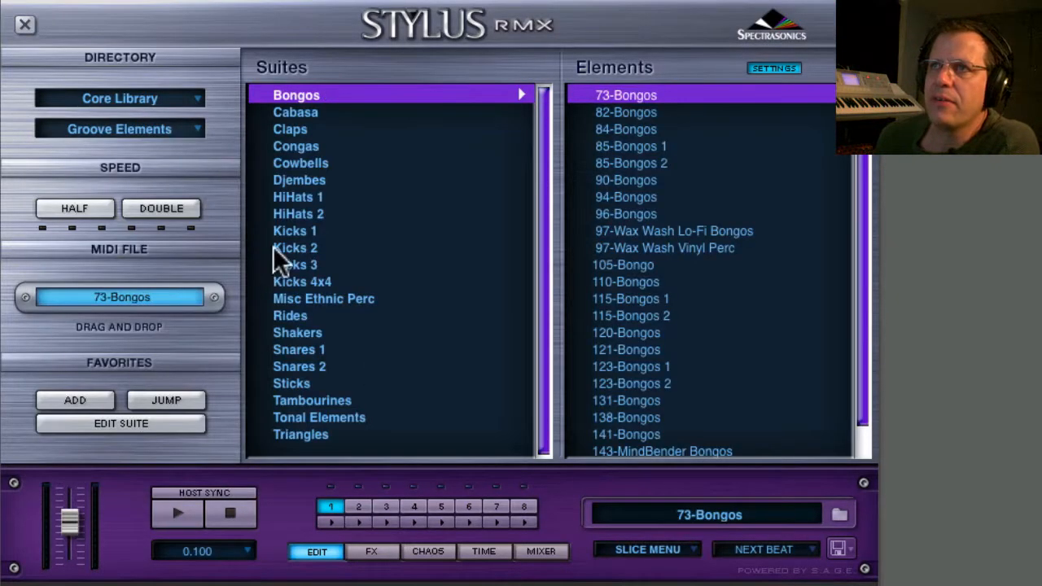
click(633, 145)
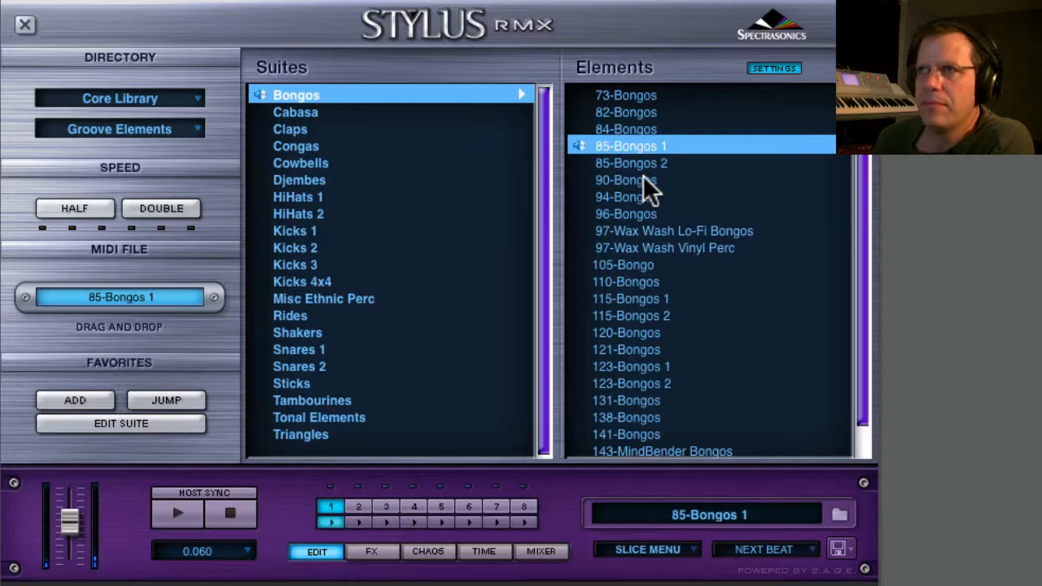
click(231, 509)
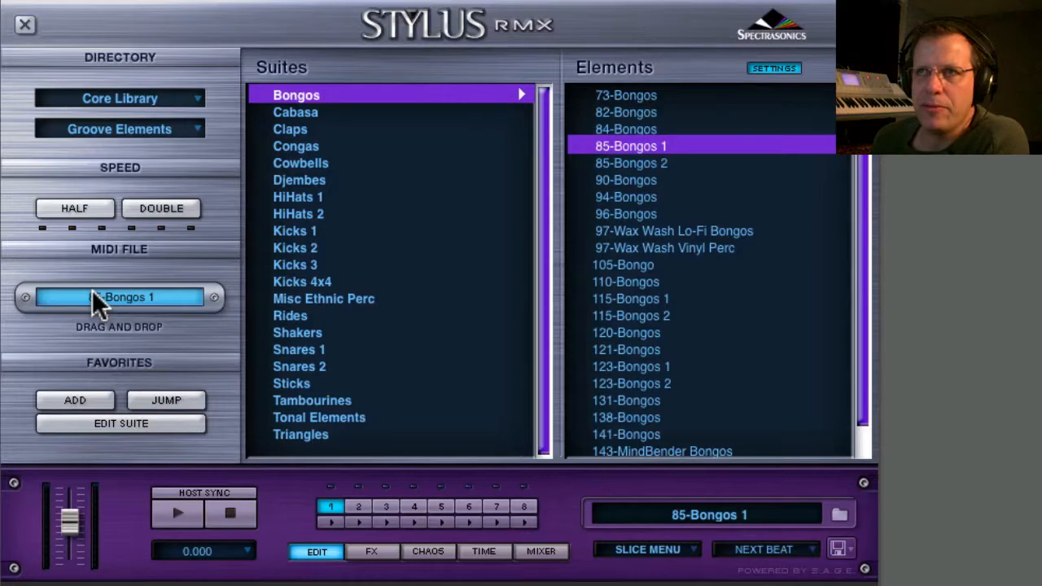
drag(56, 293, 985, 315)
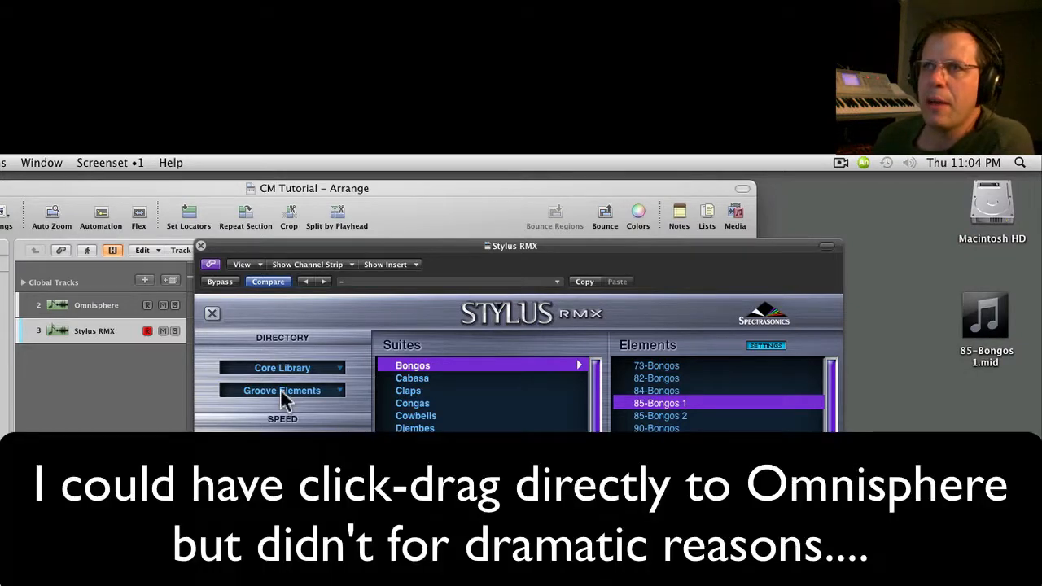
Switch to the Omnisphere track and load the Big Analog Strings patch.
click(82, 308)
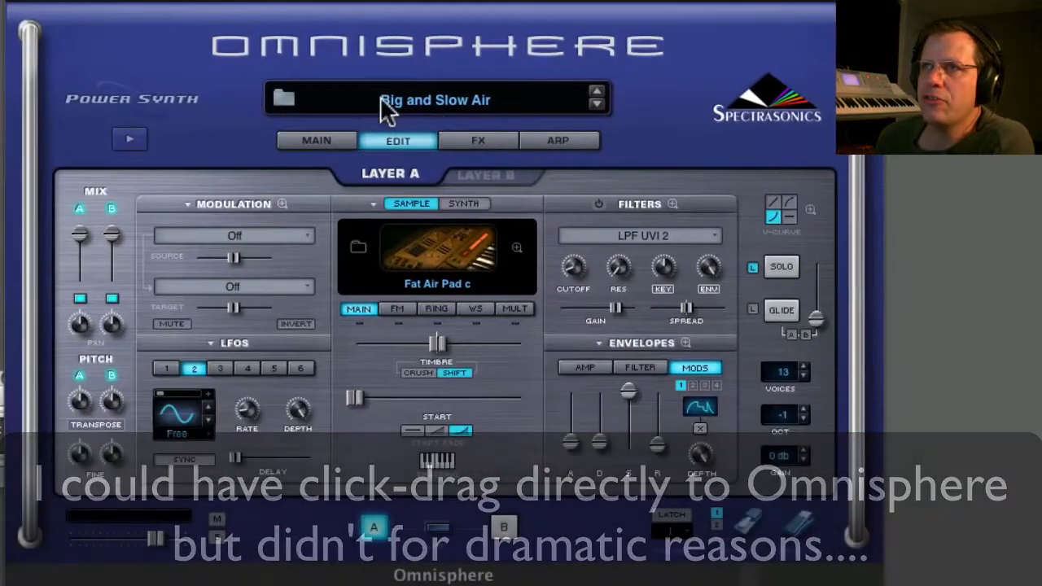
click(284, 99)
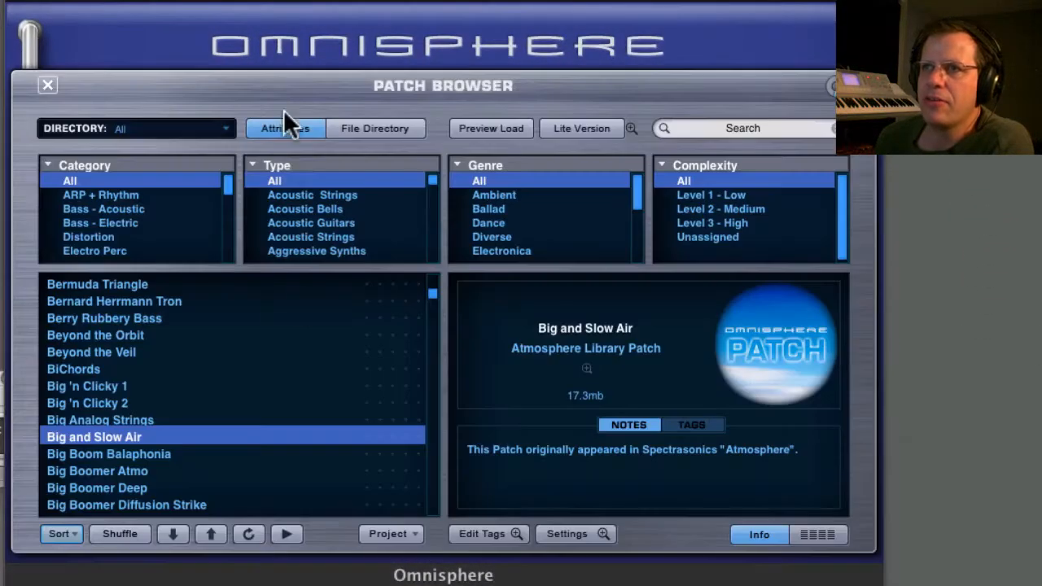
click(89, 420)
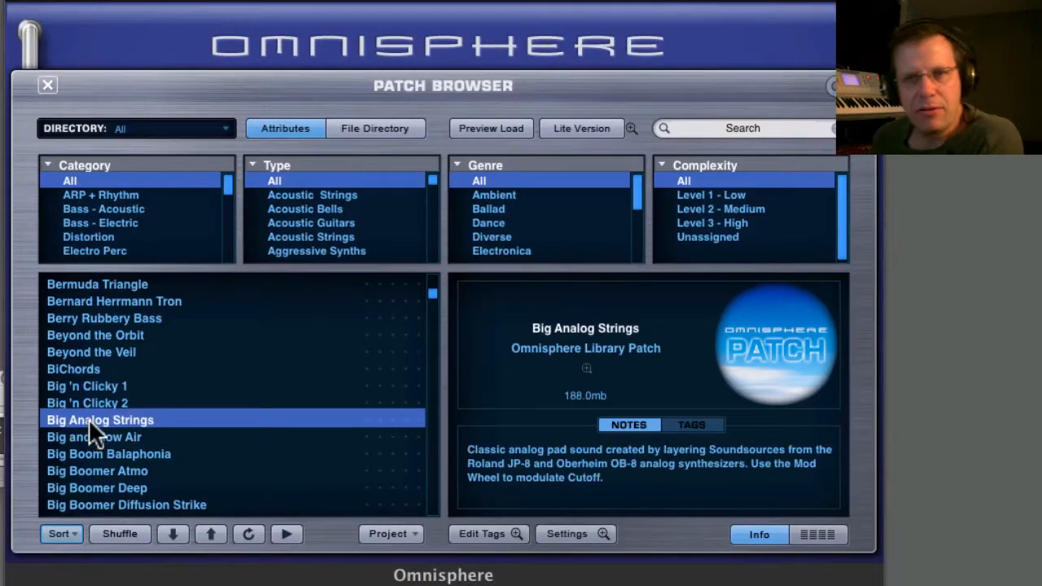
click(747, 127)
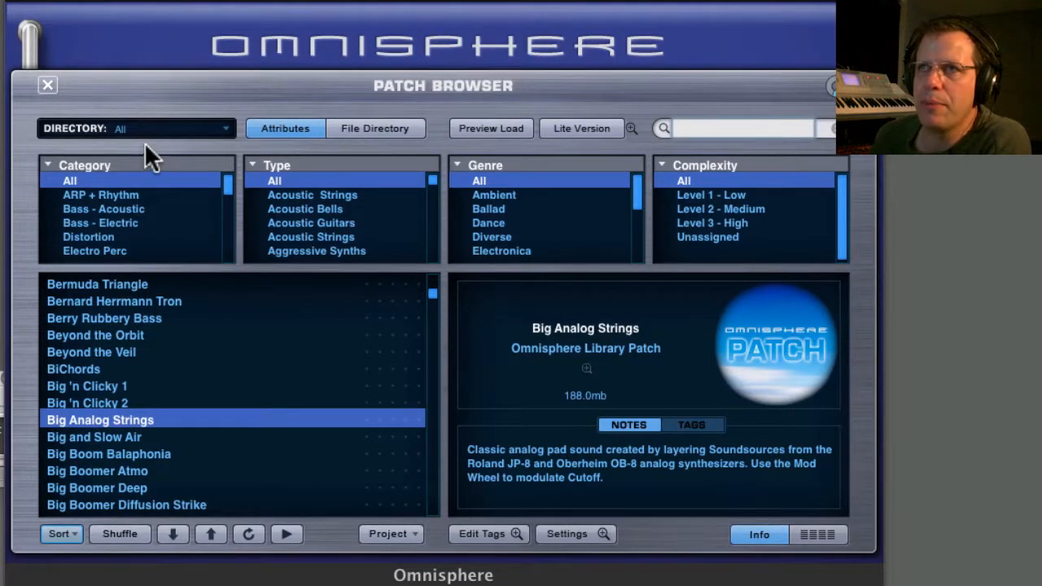
click(48, 83)
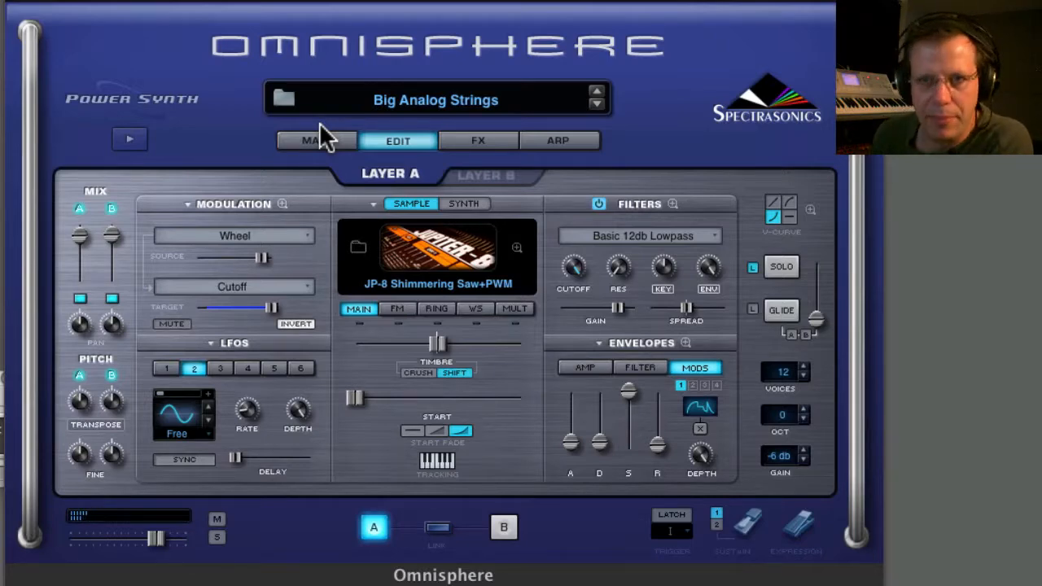
Lower the mix of the Chorus Echo in the common effects rack.
click(474, 140)
click(510, 177)
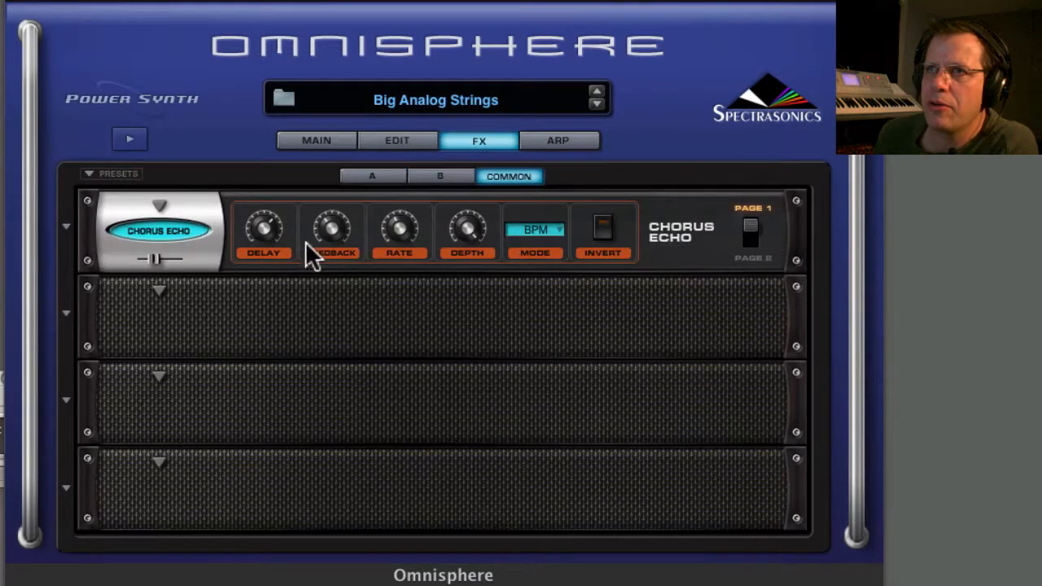
mouse_move(158, 259)
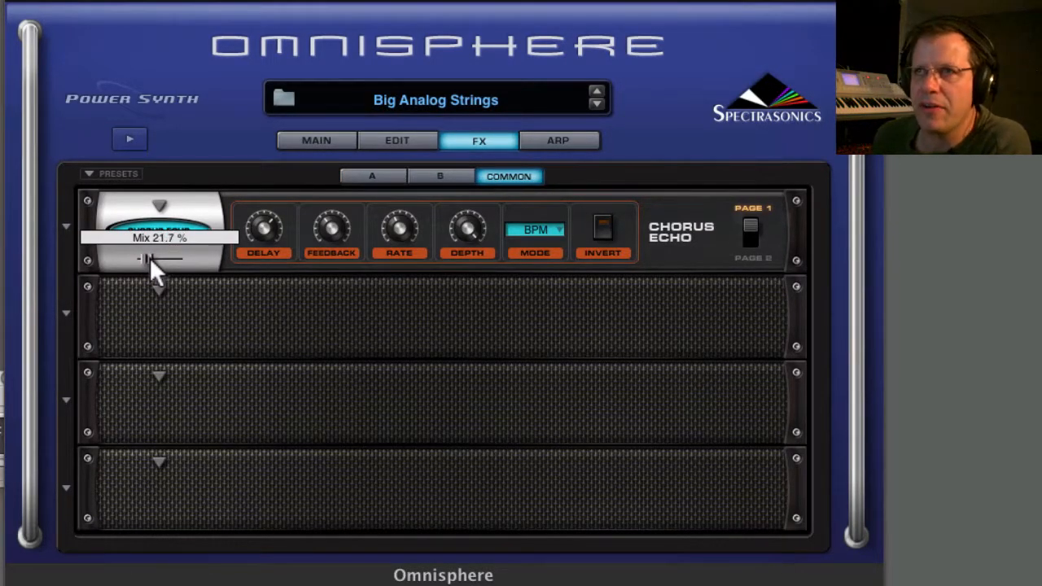
drag(146, 259, 144, 259)
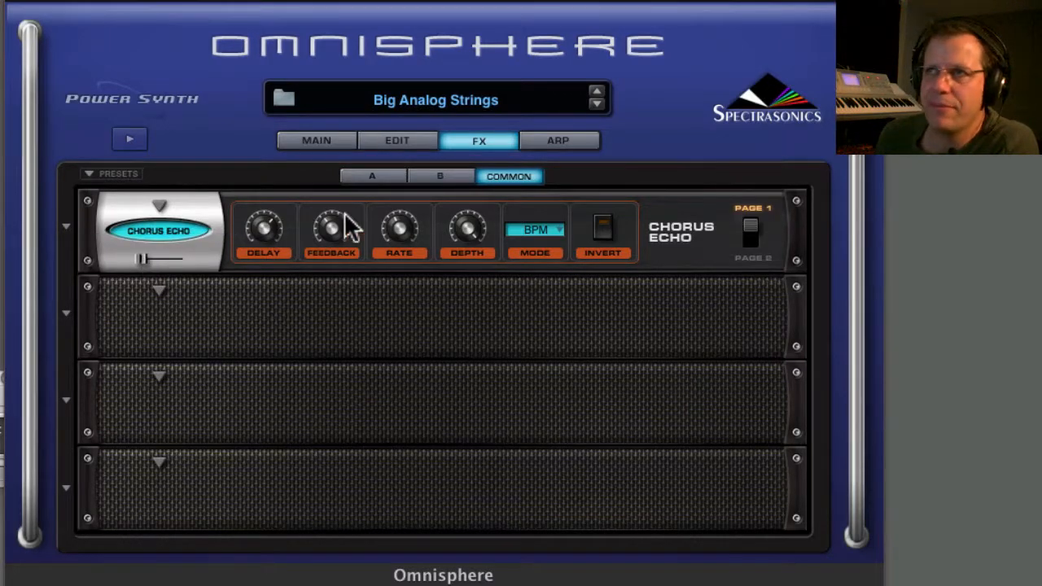
Open layer A's amp envelope in the enlarged envelope editor.
click(399, 142)
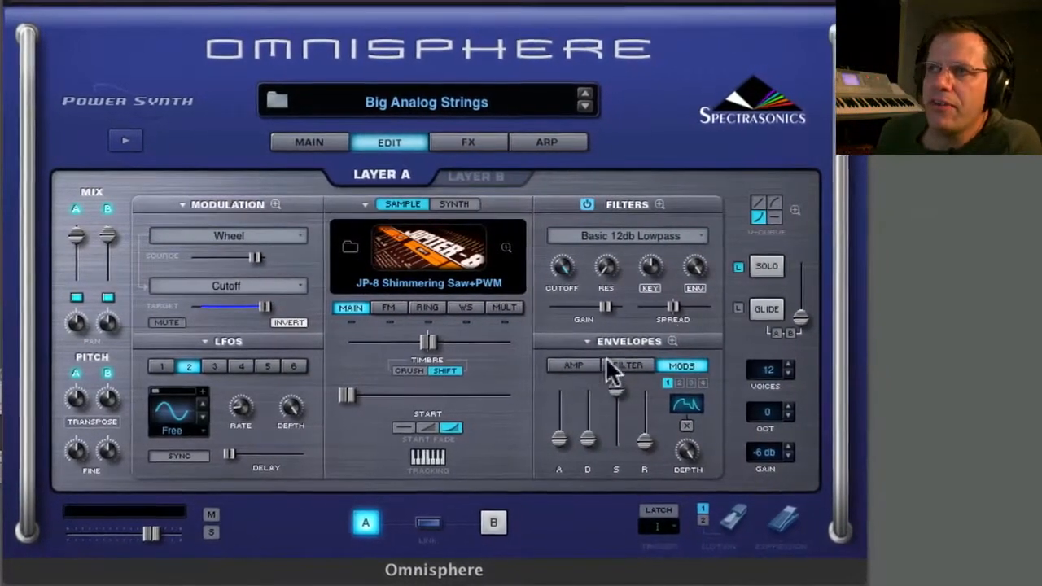
click(577, 367)
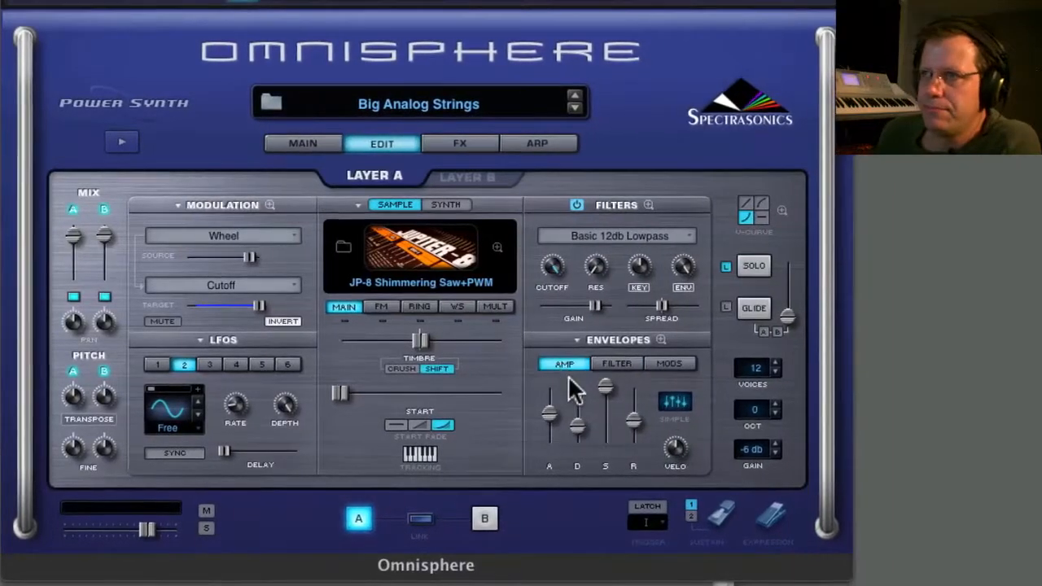
click(660, 341)
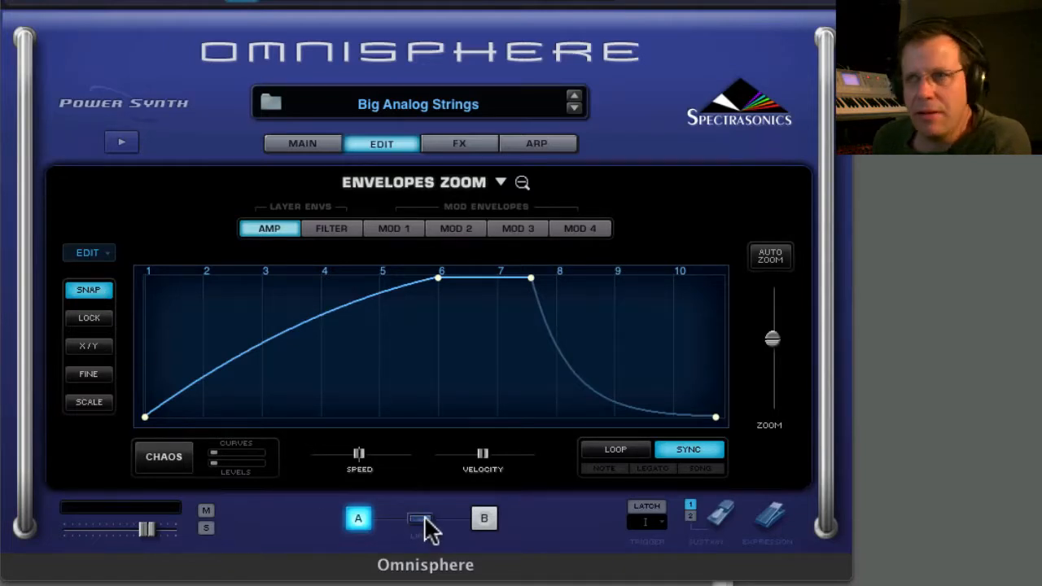
Link layers A and B and enable looping for the amp envelope on both layers.
click(484, 518)
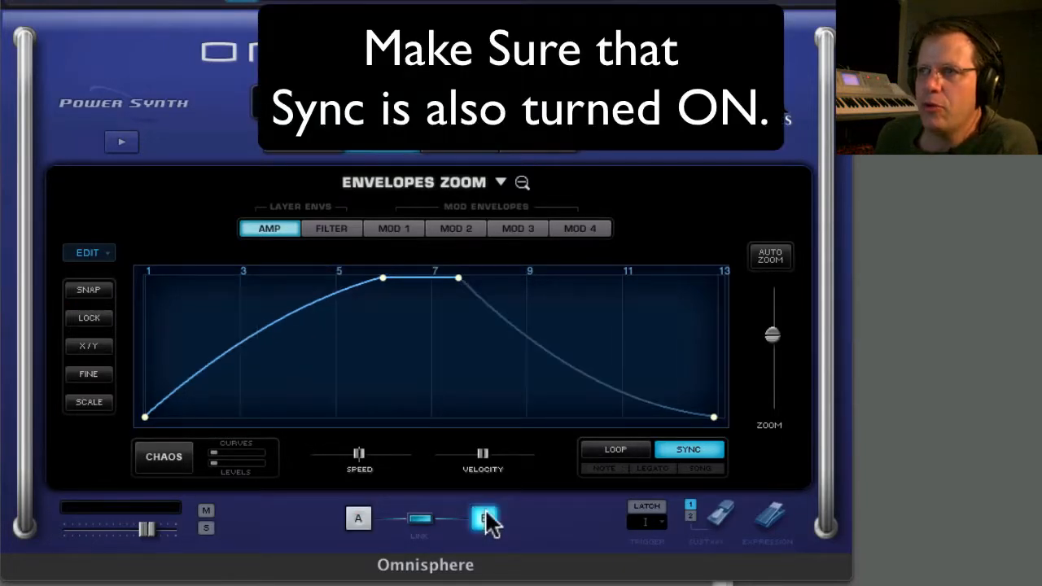
click(617, 450)
click(360, 516)
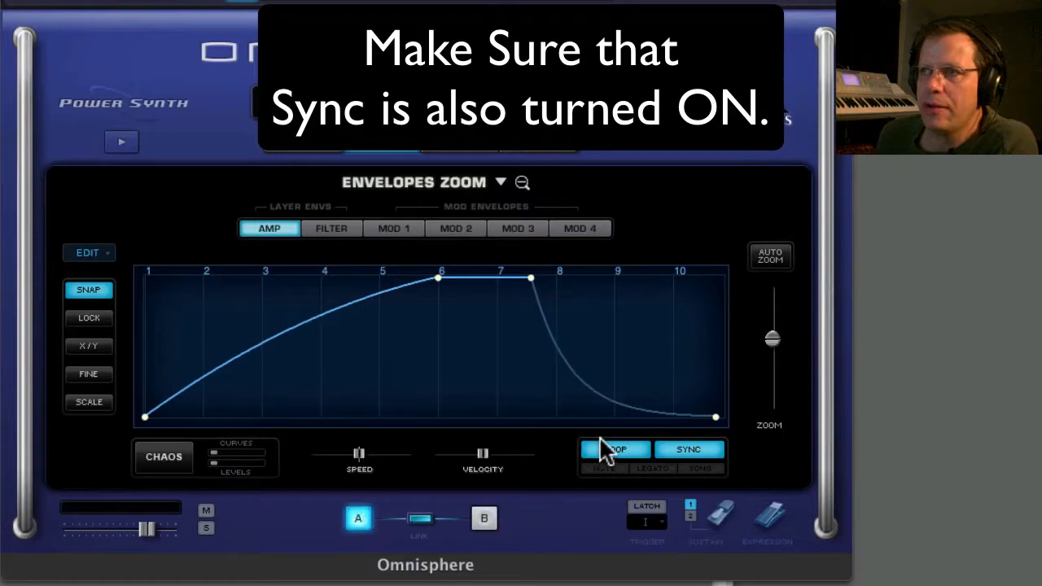
click(493, 519)
click(356, 522)
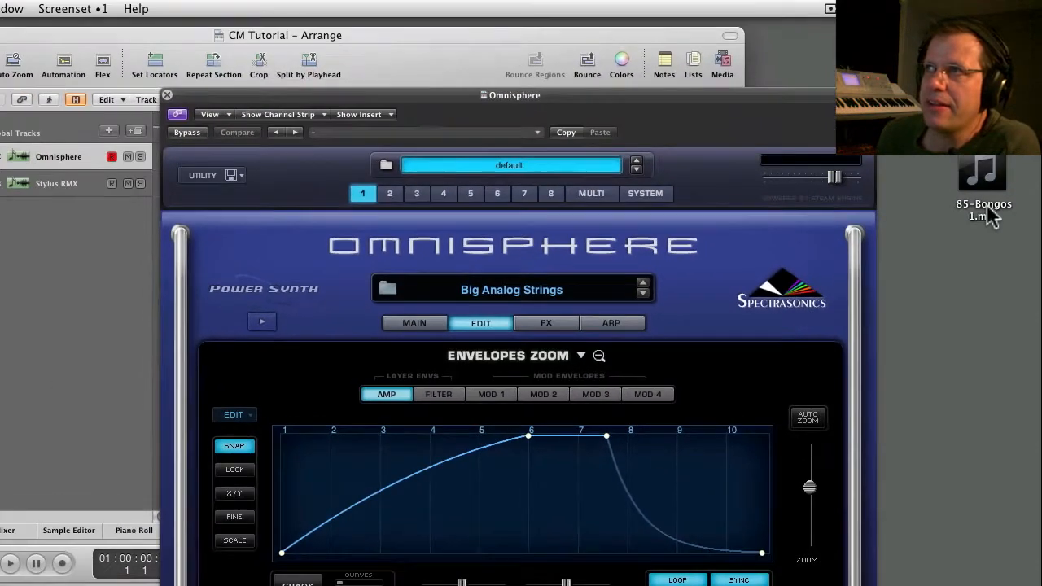
Load the groove from the desktop file 85-Bongos 1.mid into the looping amp envelope.
click(987, 209)
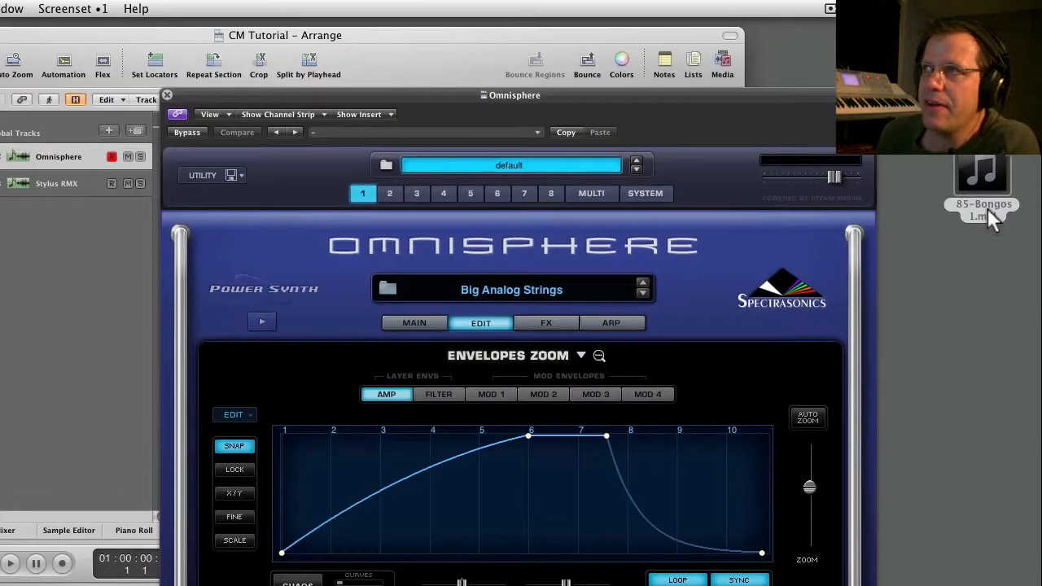
drag(988, 209, 465, 530)
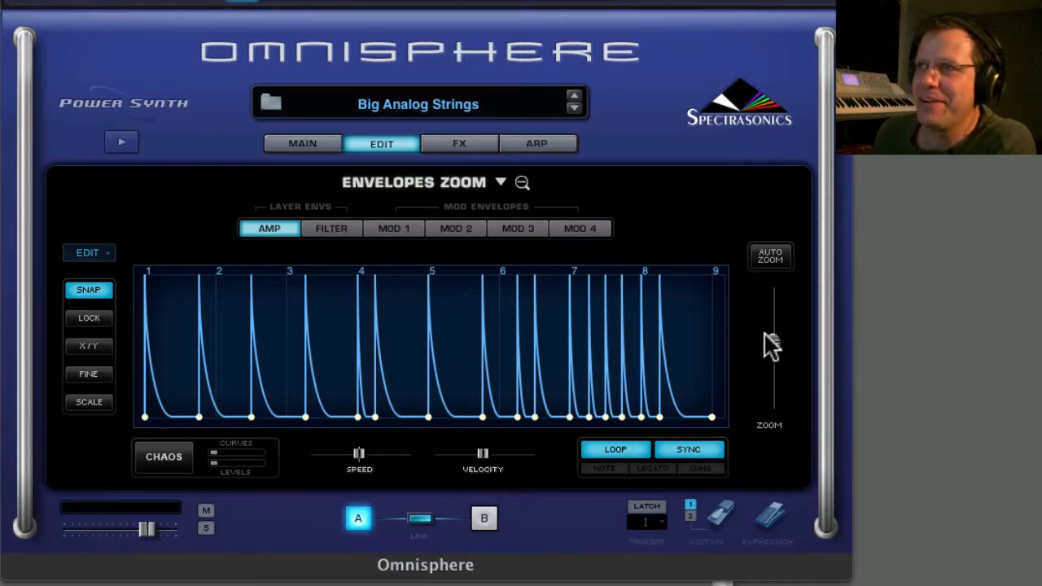
drag(771, 340, 769, 348)
drag(673, 326, 332, 314)
drag(636, 307, 228, 302)
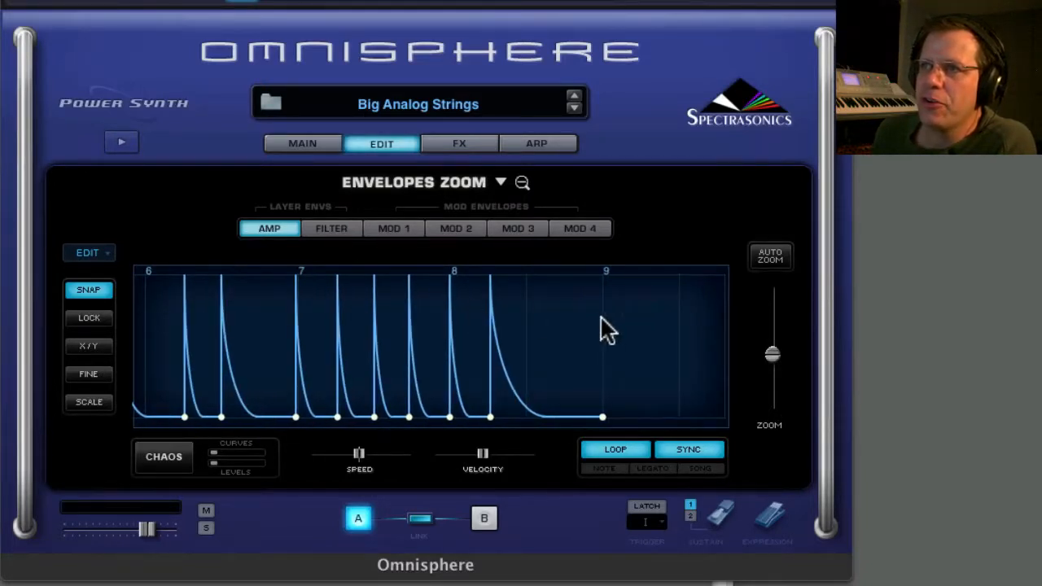
drag(600, 319, 355, 319)
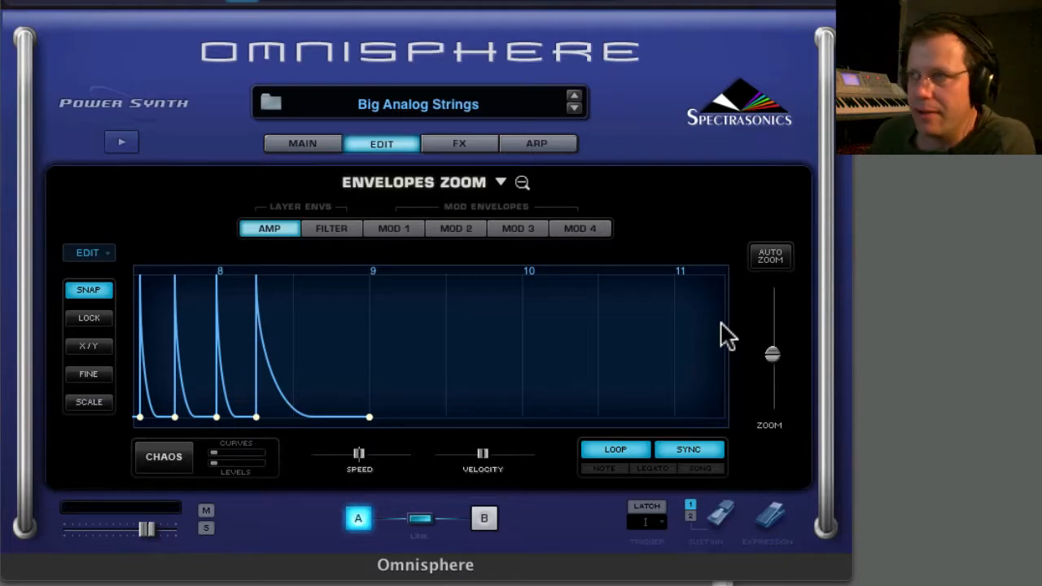
Apply Curve1 to the amp envelope's last point at position 9 and extend the release end to about 10.5.
drag(775, 352, 776, 350)
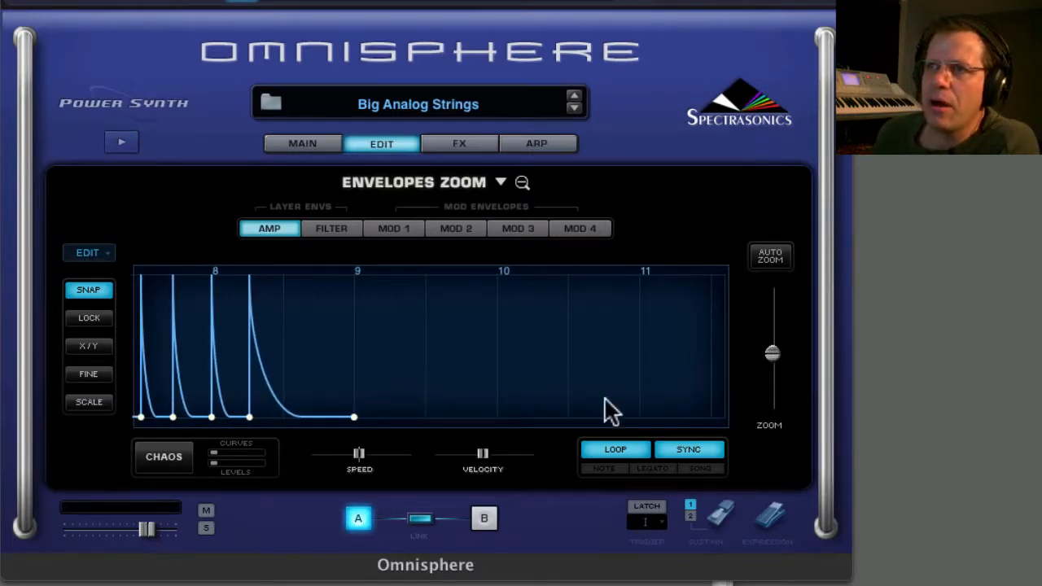
right_click(355, 419)
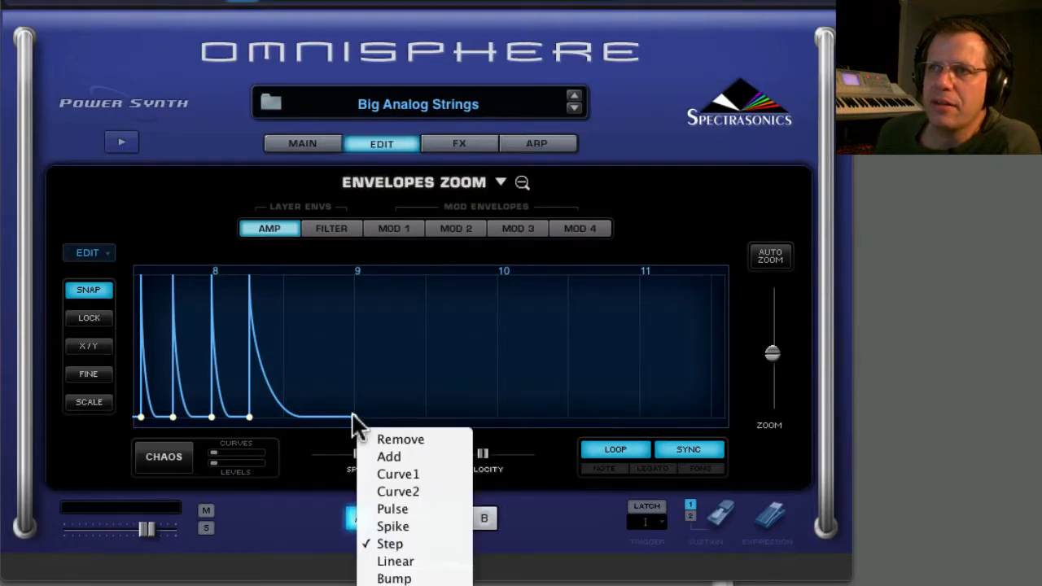
click(421, 474)
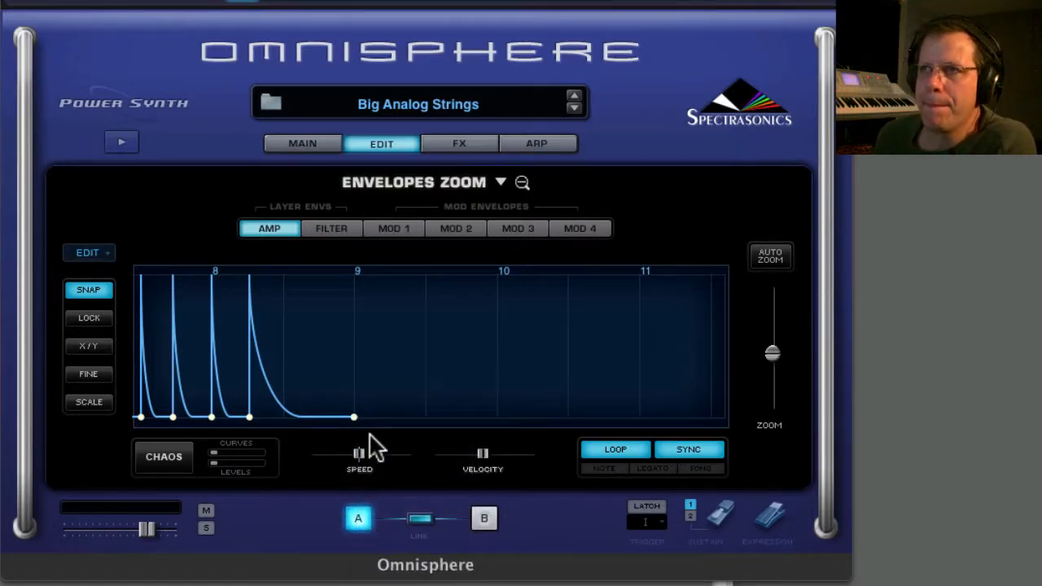
drag(360, 412, 574, 401)
Raise the amp envelope's point at position 9 and curve the release from there down to zero at about 10.5.
drag(352, 412, 359, 376)
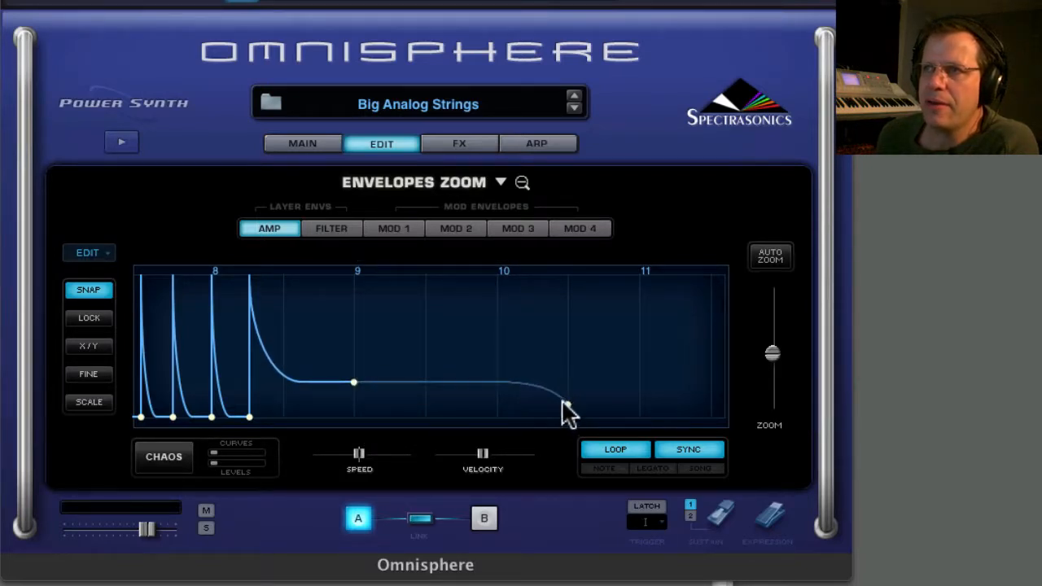
drag(566, 407, 569, 440)
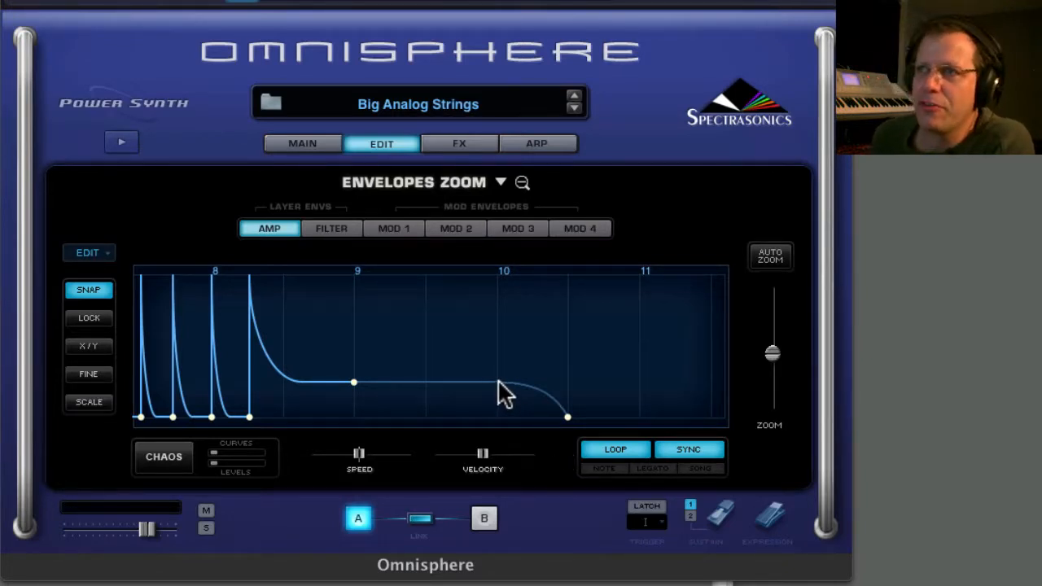
drag(499, 379, 469, 480)
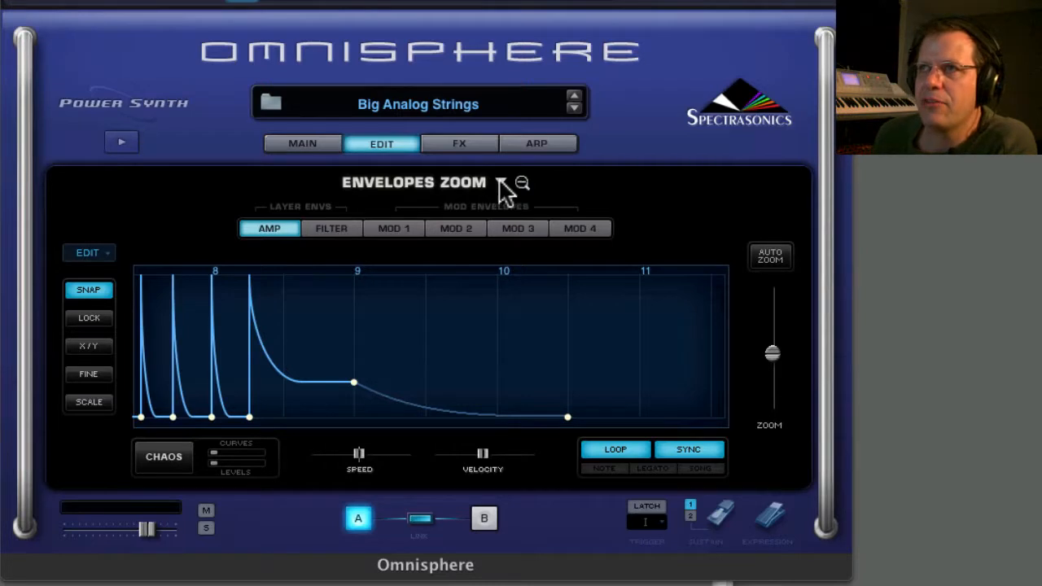
Leave the enlarged envelope view, lower layer A's filter cutoff and modulate it with an envelope.
click(383, 146)
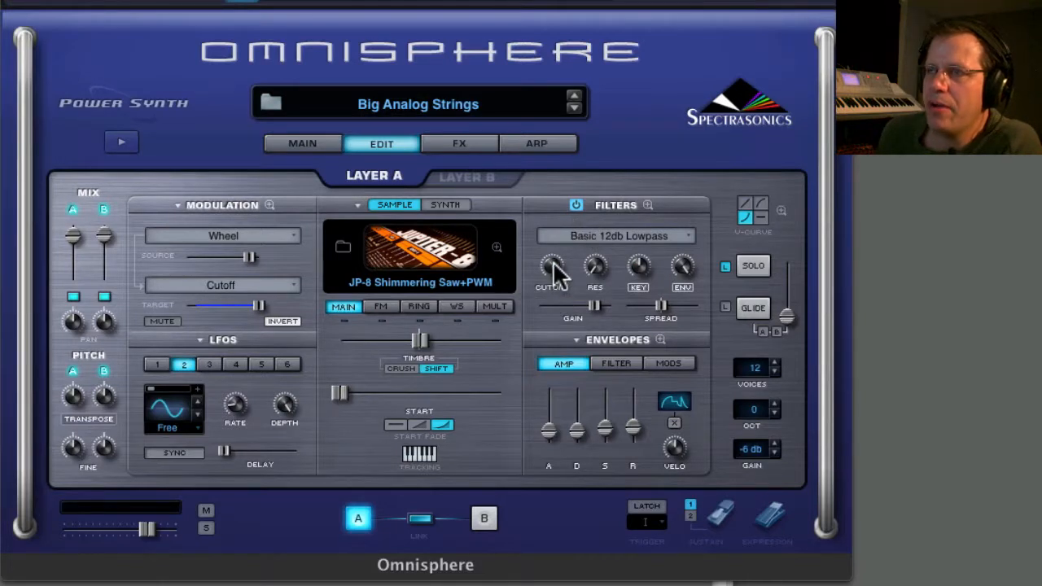
mouse_move(554, 270)
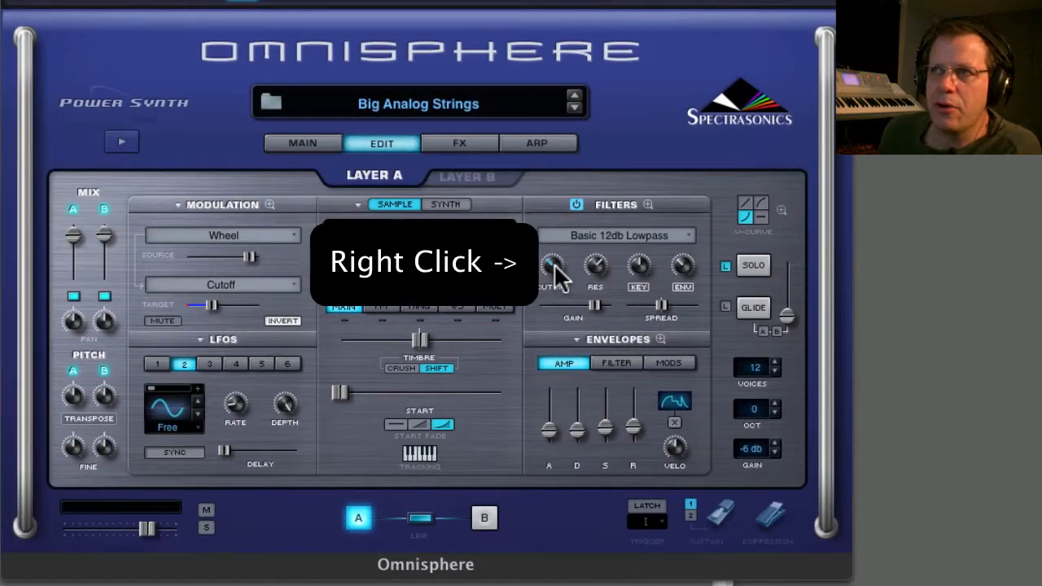
right_click(555, 263)
mouse_move(584, 238)
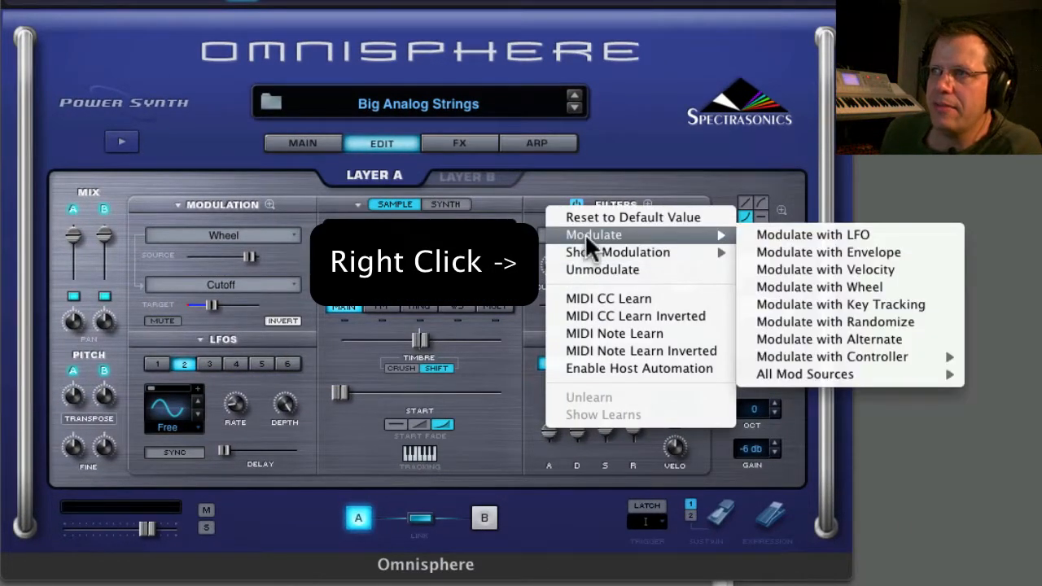
click(849, 252)
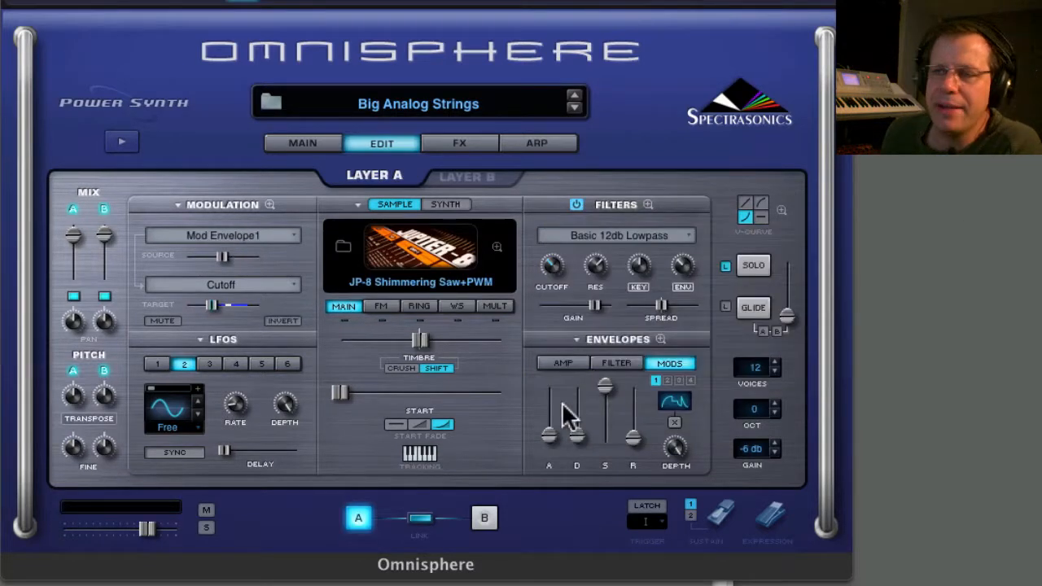
Open Mod Envelope 1 in the enlarged envelope editor and load a preset from the Rhythmic Envelopes group.
click(660, 337)
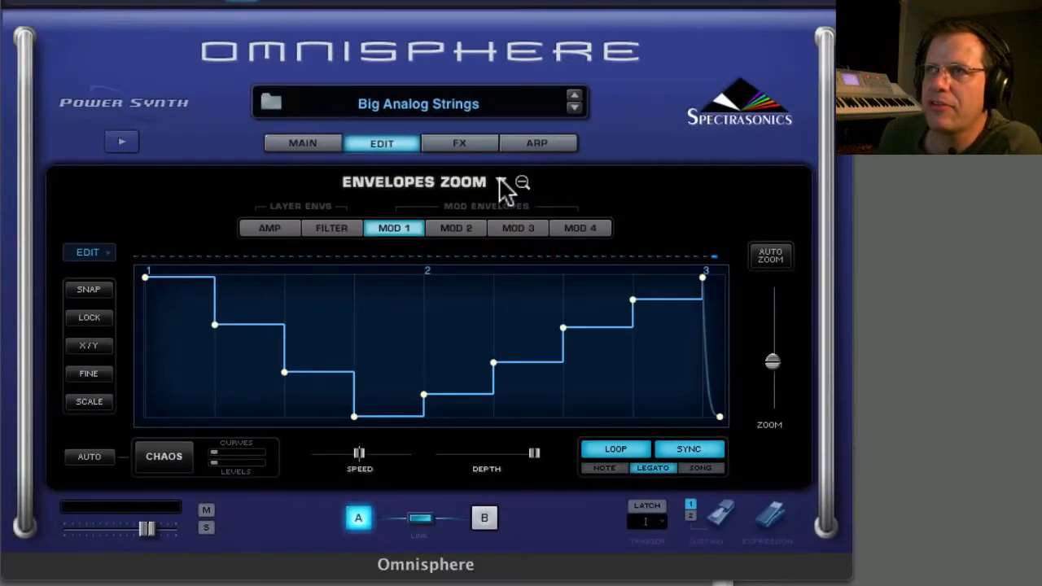
click(607, 85)
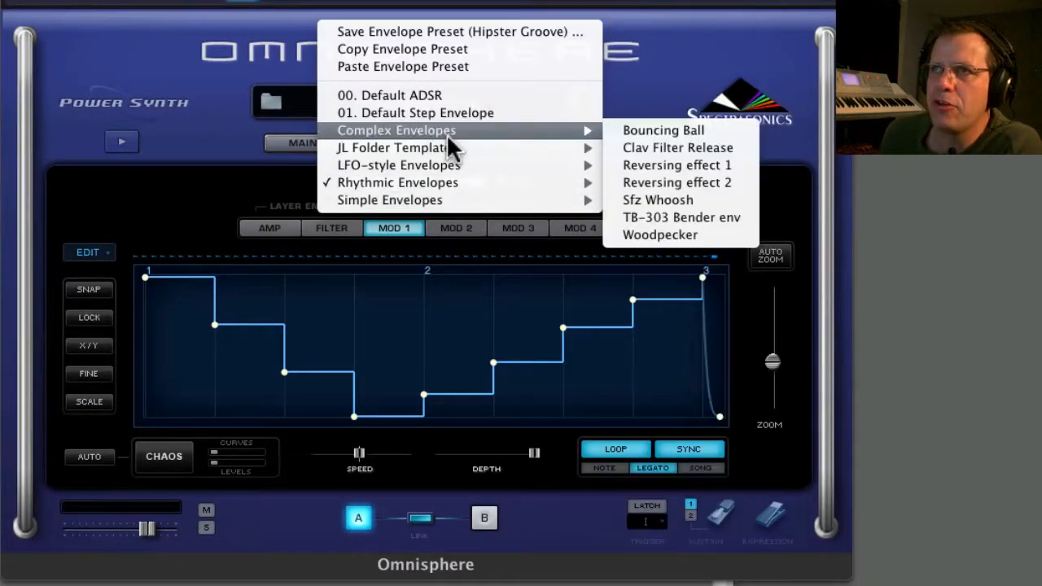
mouse_move(442, 151)
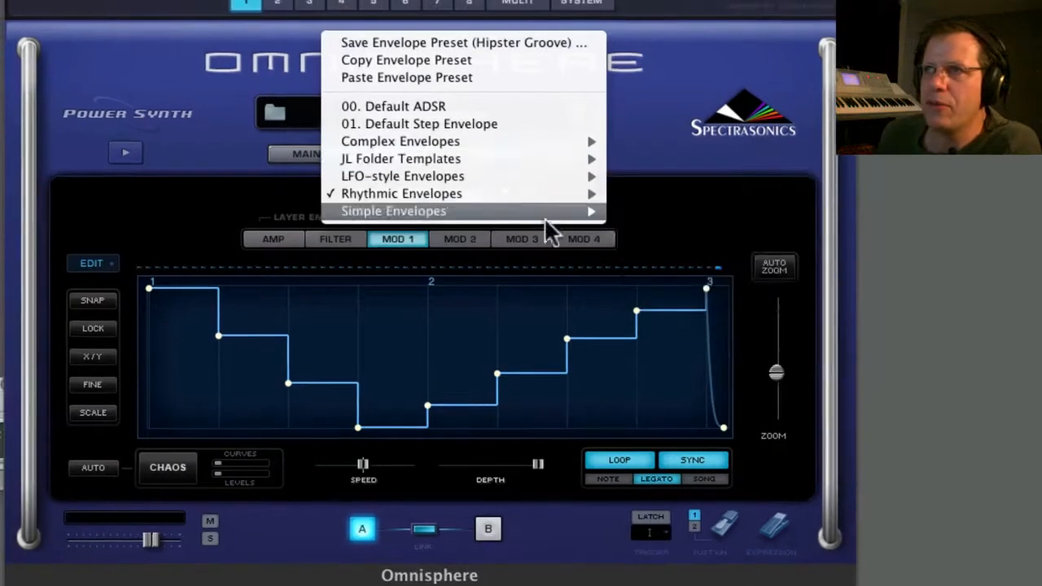
mouse_move(390, 199)
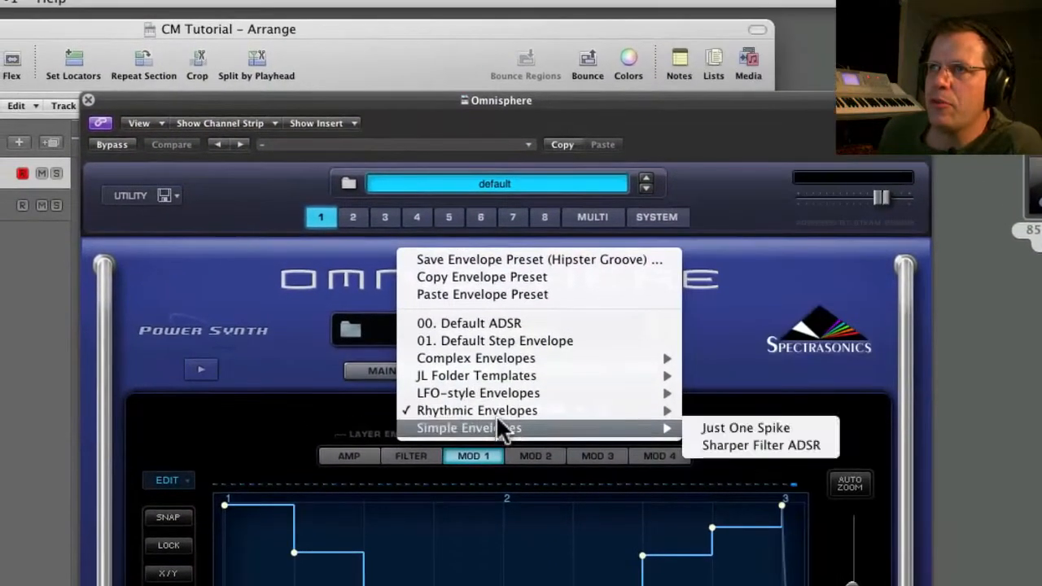
mouse_move(458, 291)
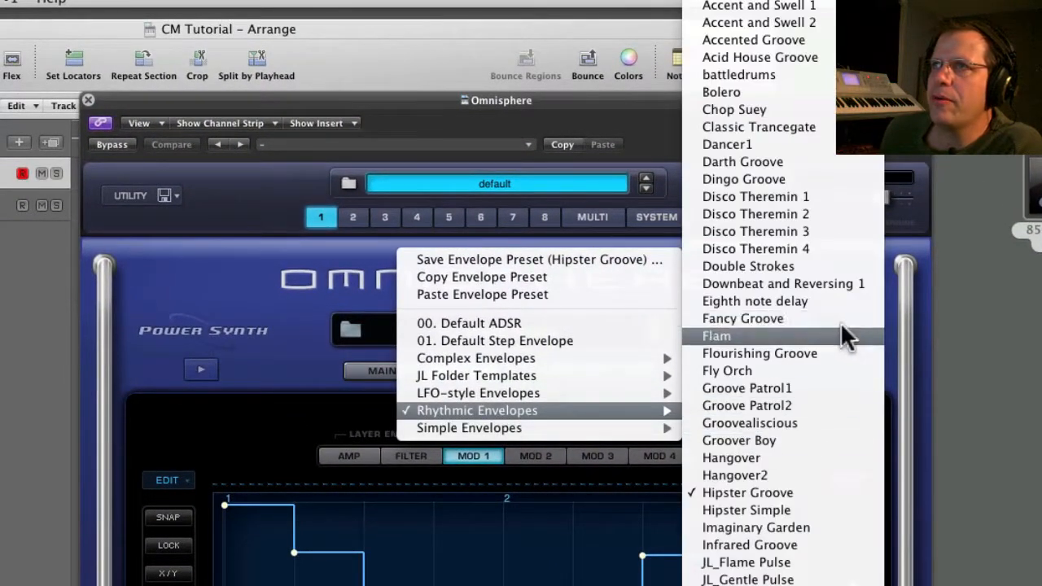
click(784, 179)
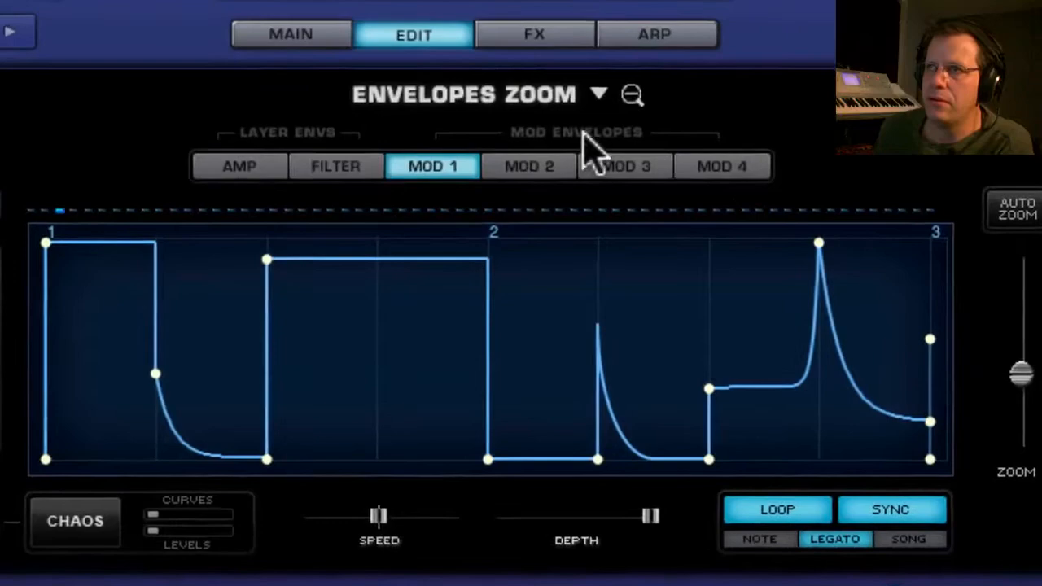
Replace the Mod 1 envelope with another Rhythmic Envelopes preset and return to layer A's edit page.
click(598, 94)
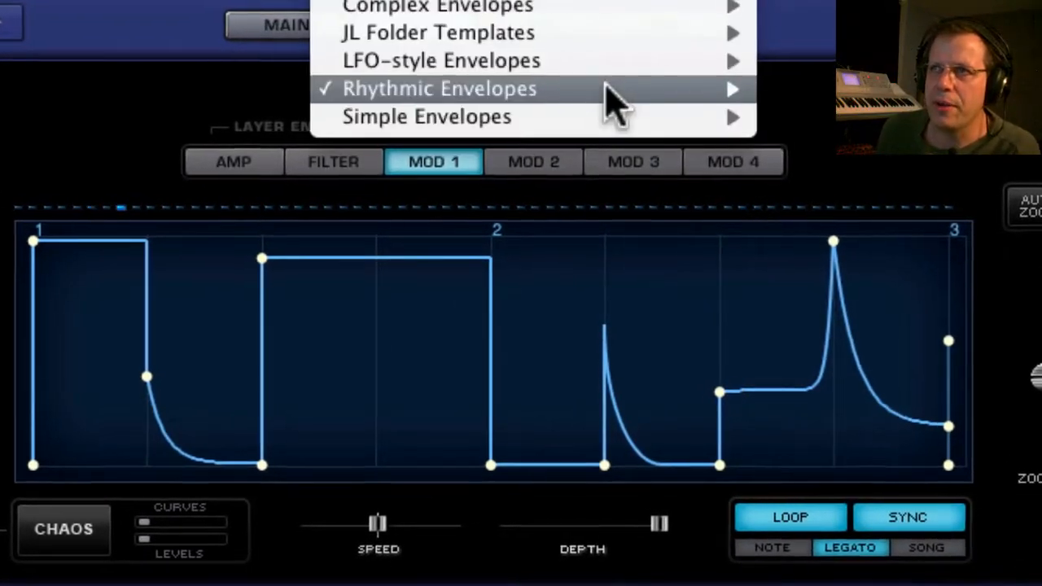
mouse_move(606, 91)
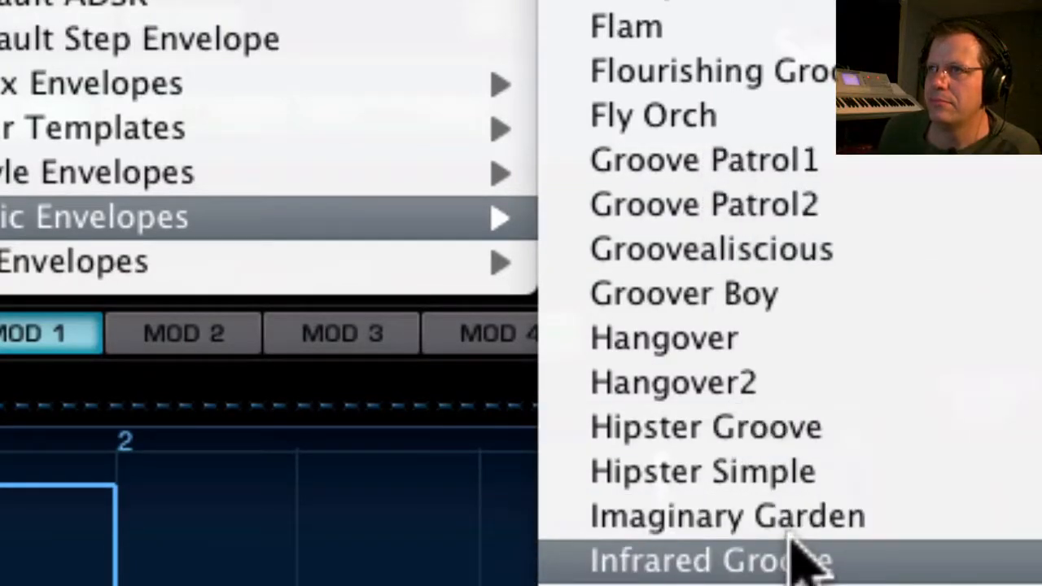
click(755, 432)
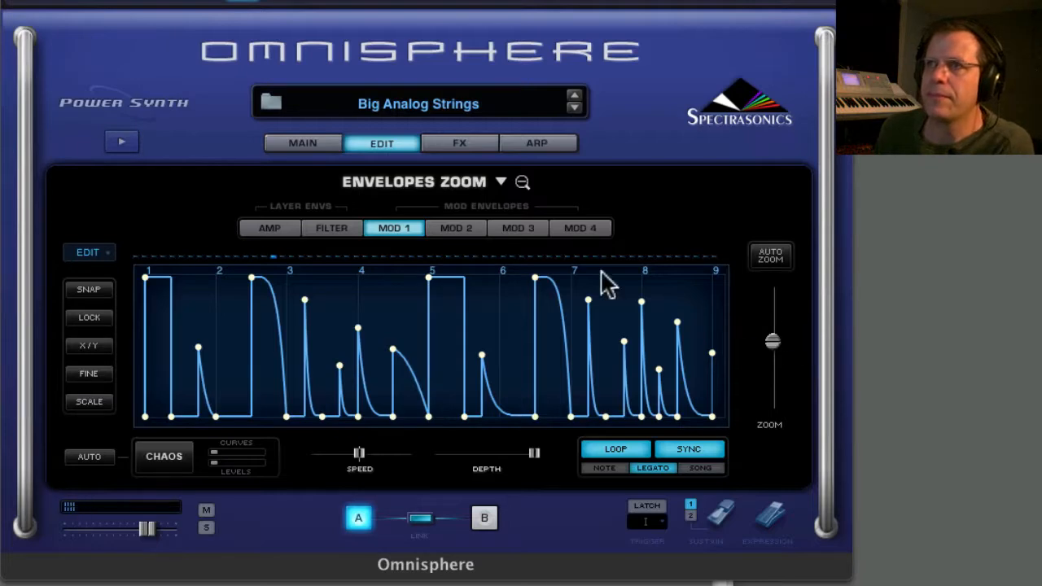
click(373, 144)
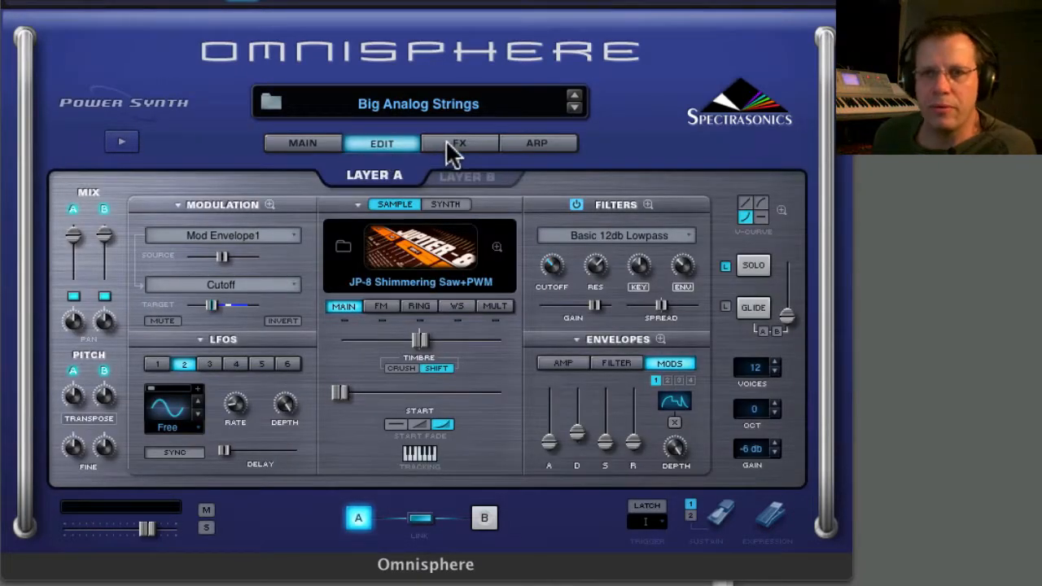
Examine the settings of layers A and B and the effects racks for layer A, layer B and common.
click(456, 151)
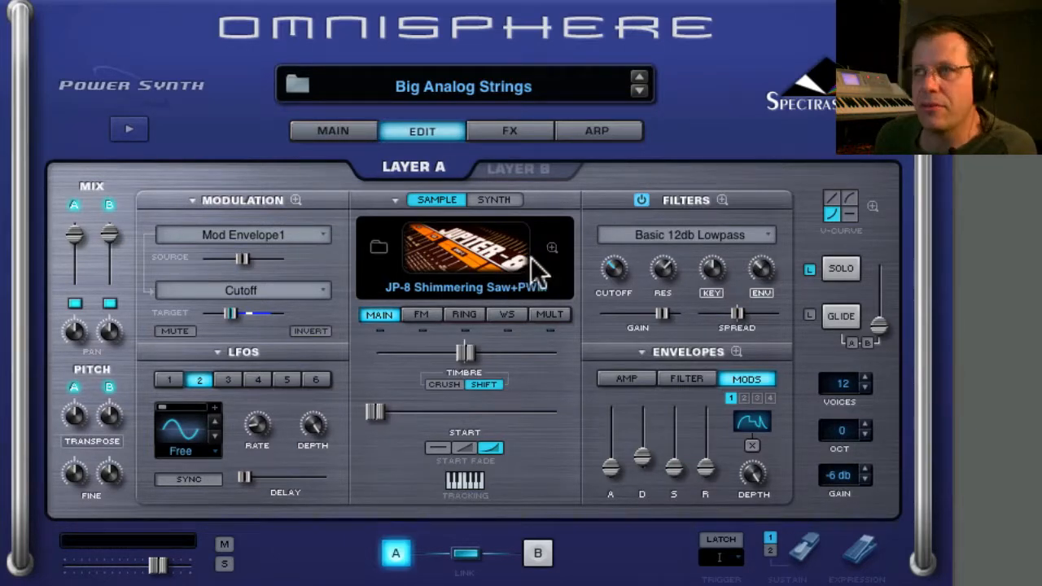
click(510, 132)
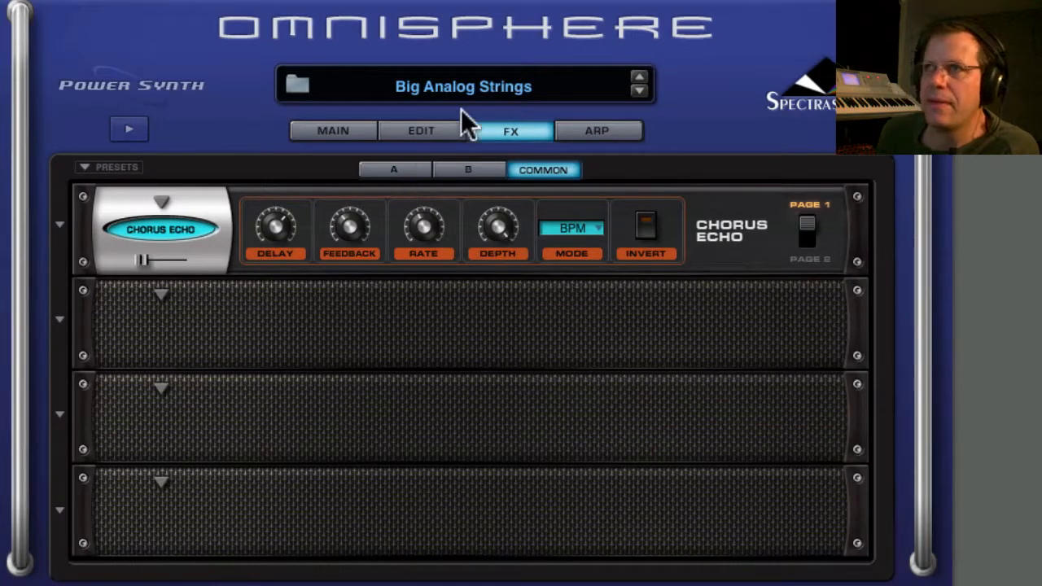
click(440, 131)
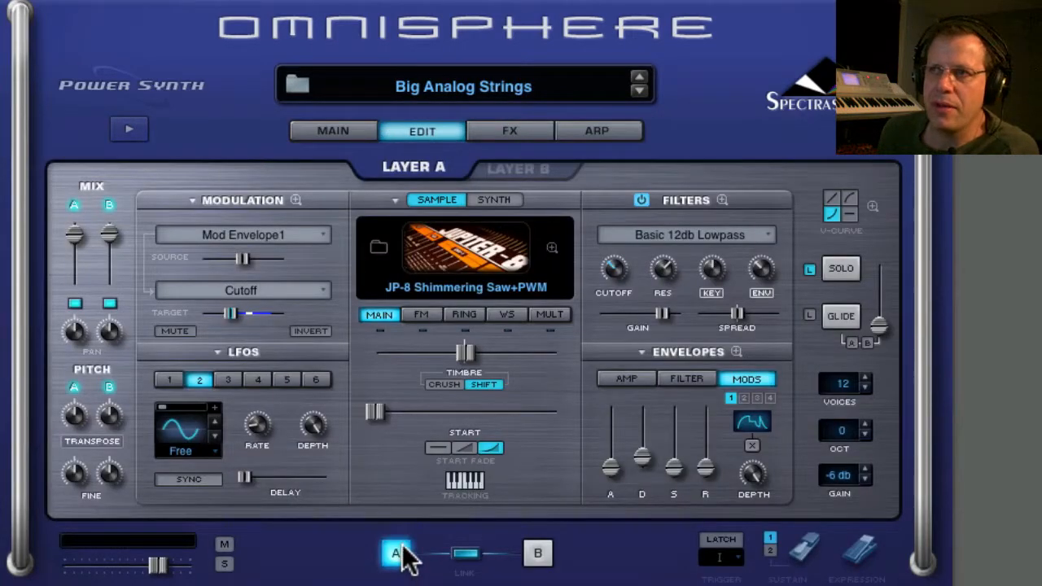
click(533, 555)
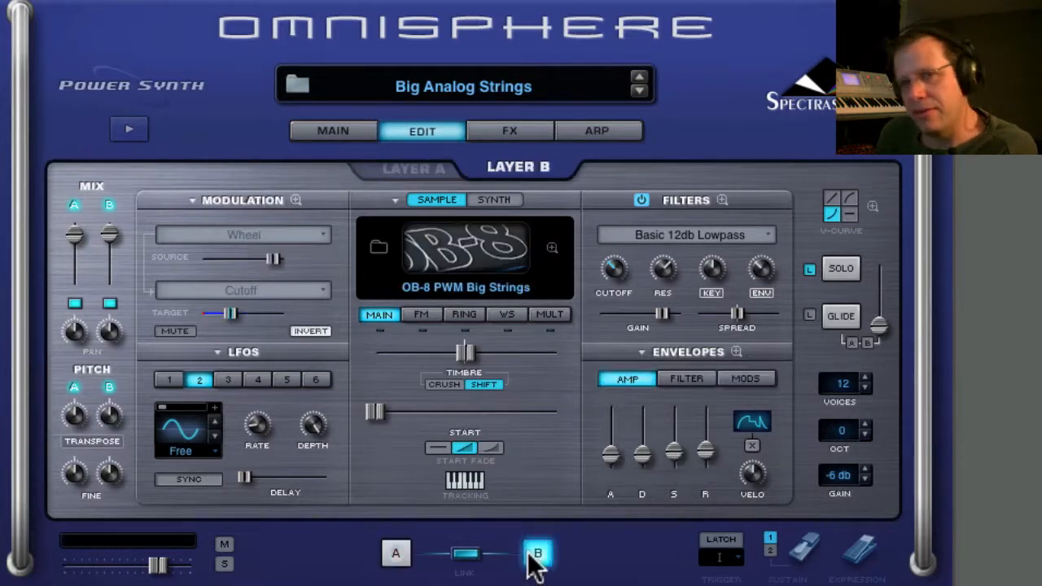
click(509, 133)
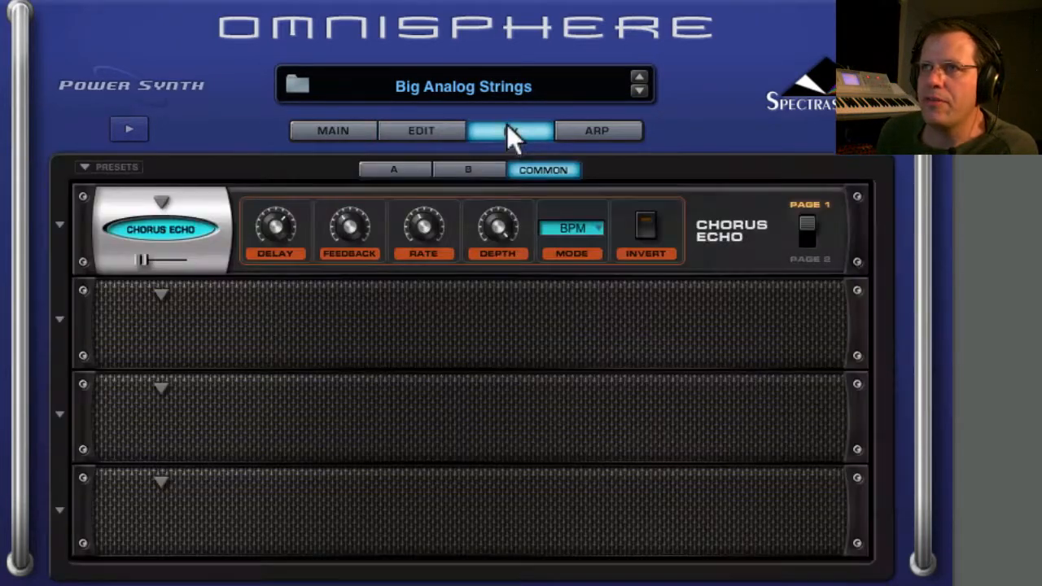
click(389, 175)
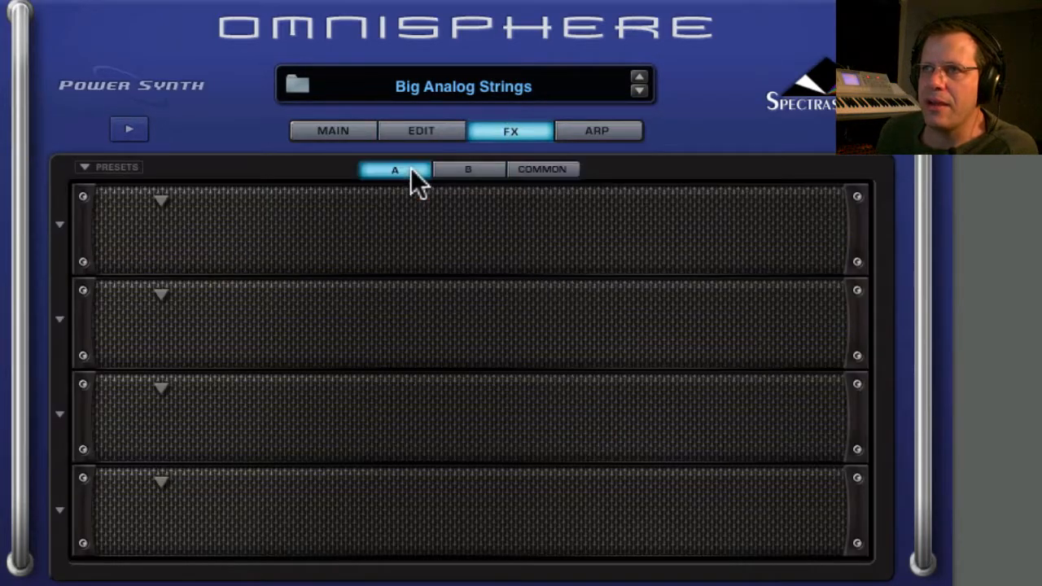
click(457, 170)
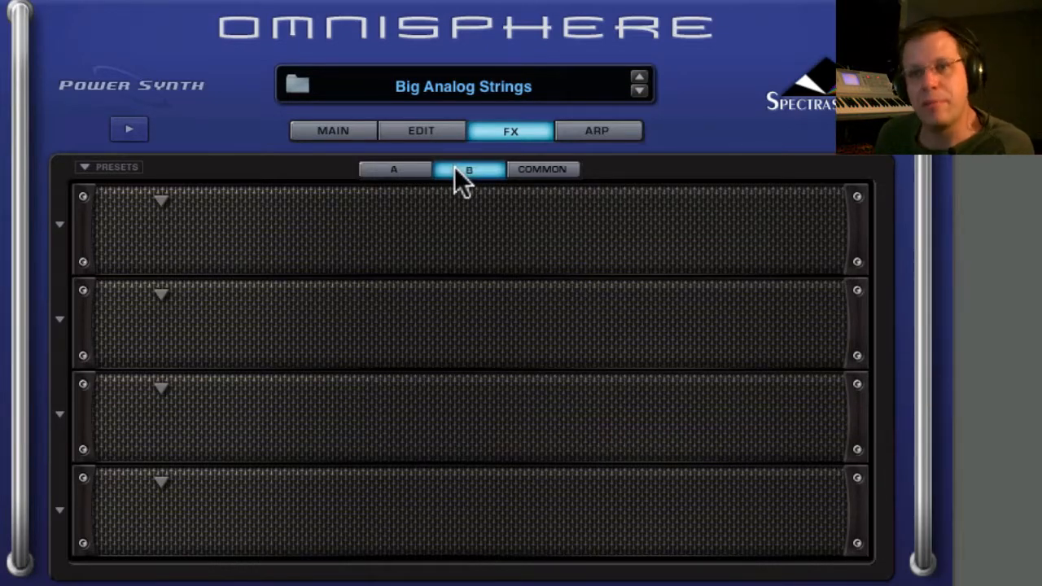
click(534, 170)
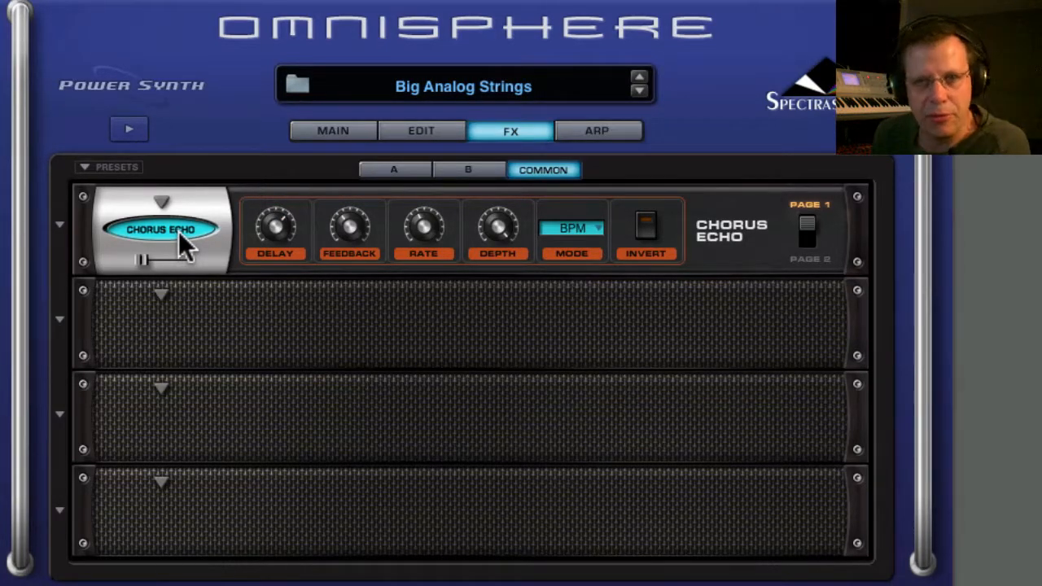
click(399, 169)
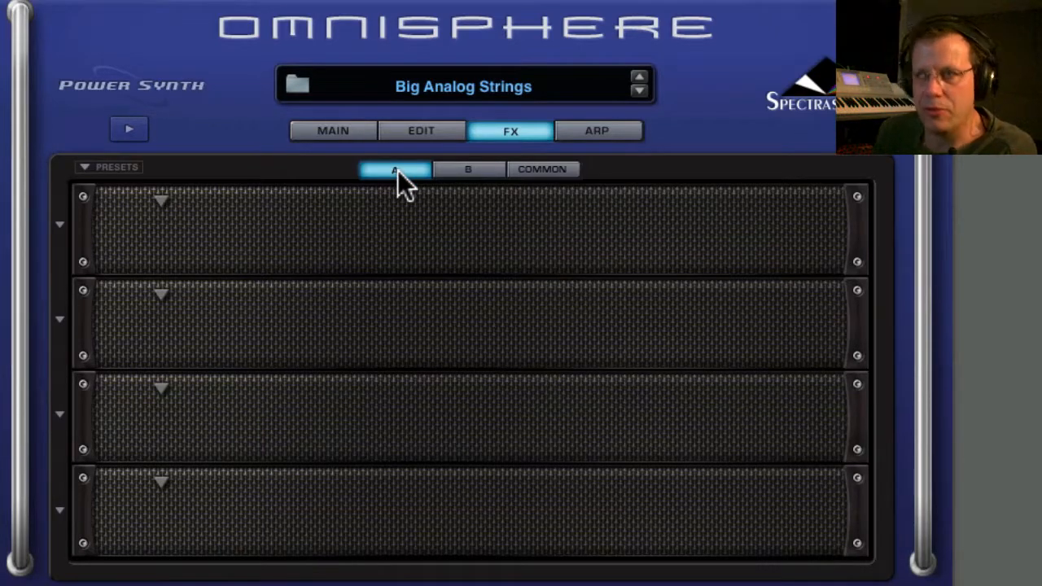
click(470, 172)
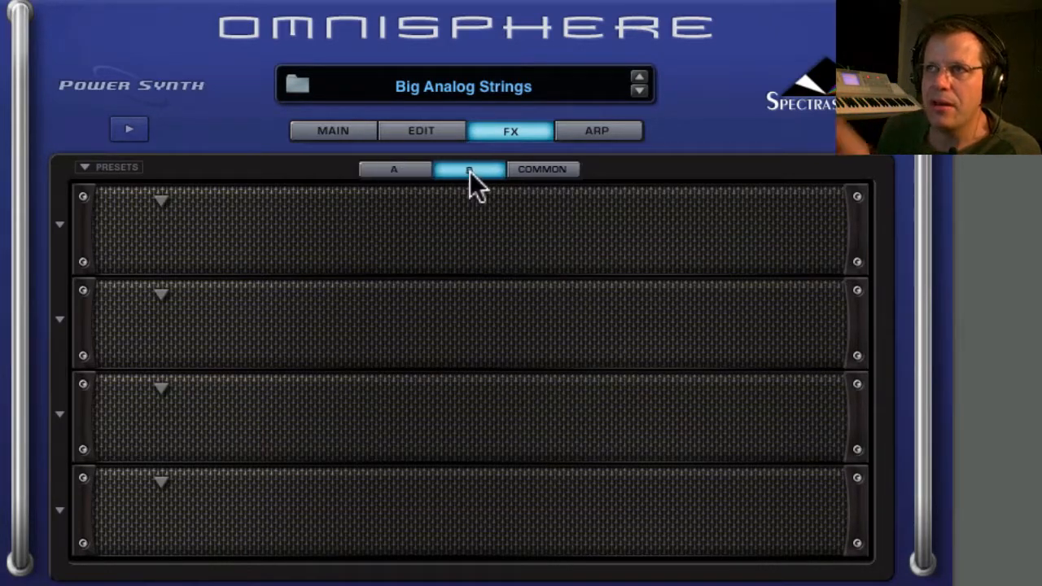
Unlink layers A and B and display layer A's edit page.
click(437, 132)
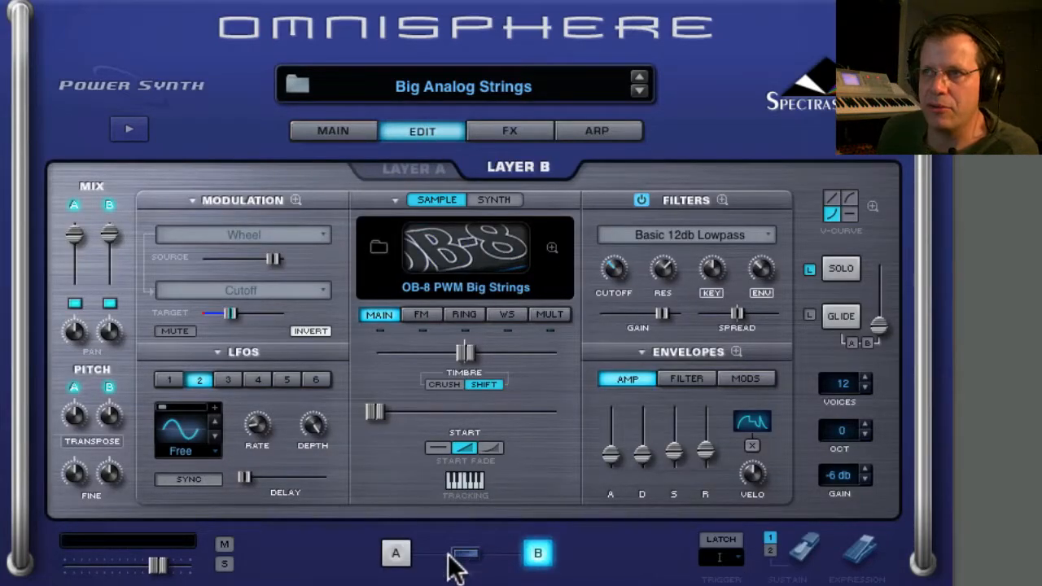
click(403, 552)
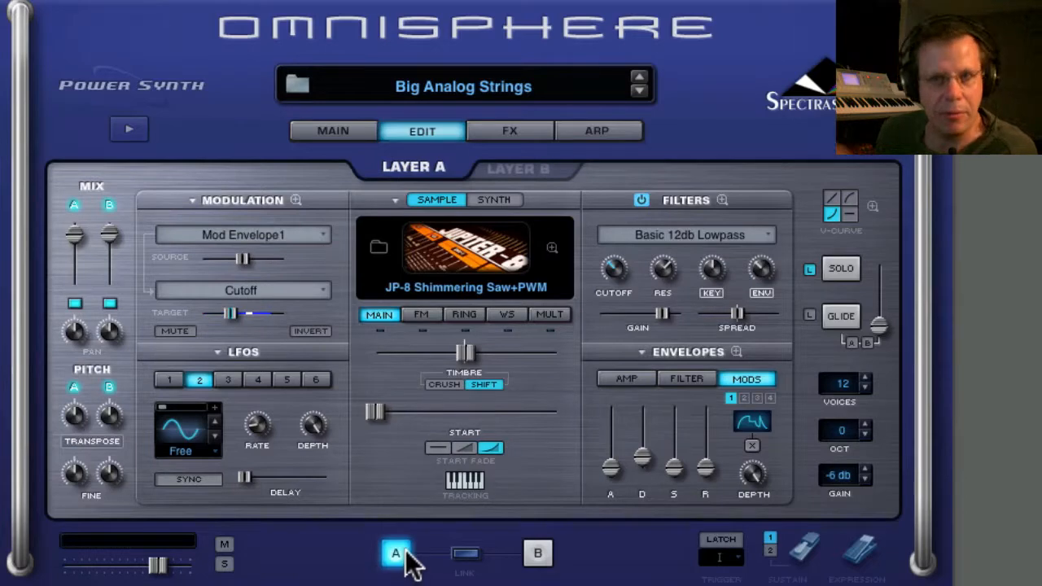
Insert a PRO-Verb in the first slot of layer A's effects rack and set its Time to 2358 ms.
click(515, 126)
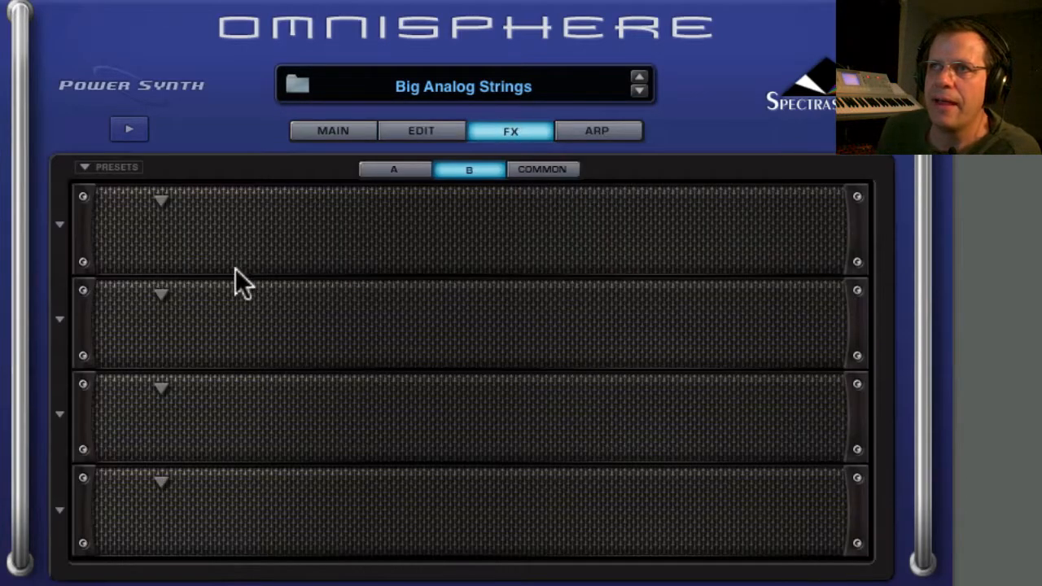
click(407, 172)
click(164, 200)
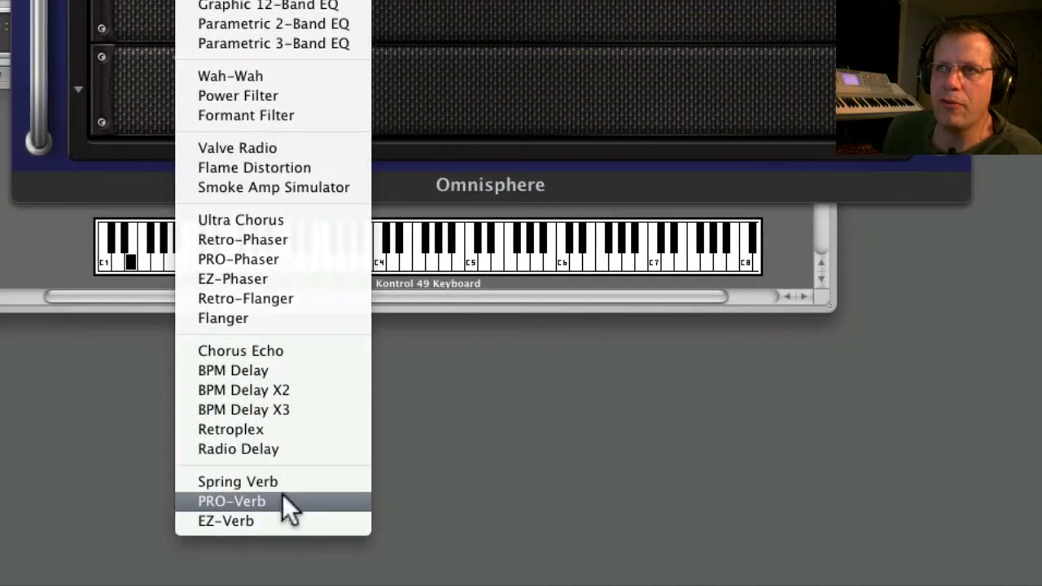
click(283, 494)
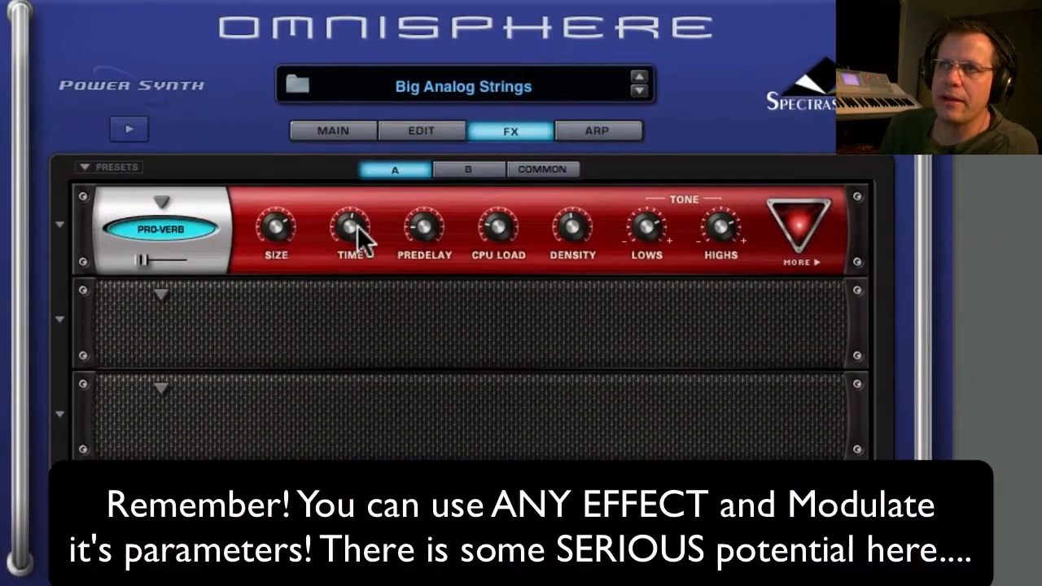
drag(357, 225, 356, 210)
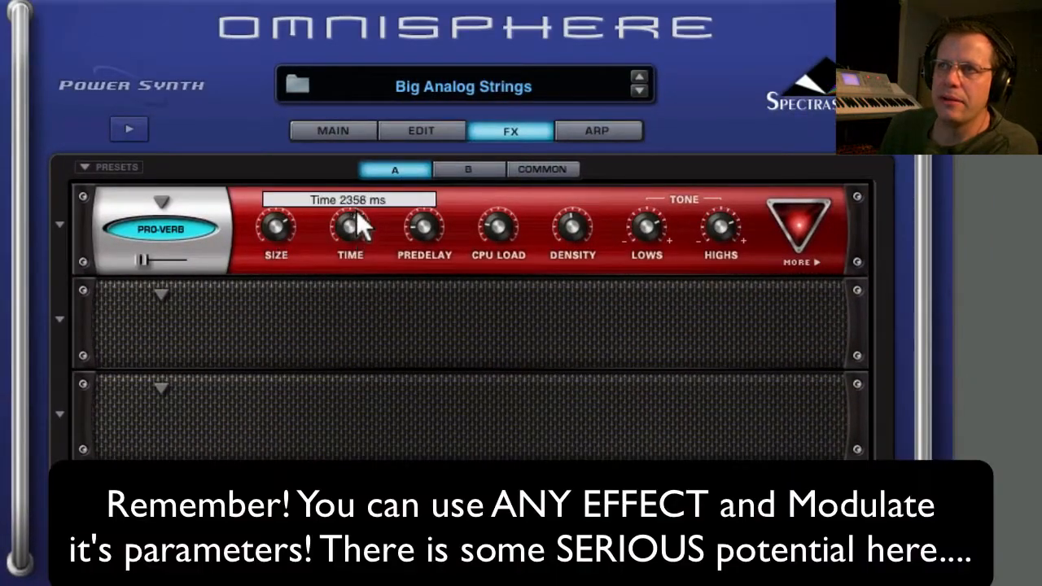
Increase the PRO-Verb's Size and assign Mod Envelope1 as the modulation source for its mix level.
drag(278, 224, 283, 214)
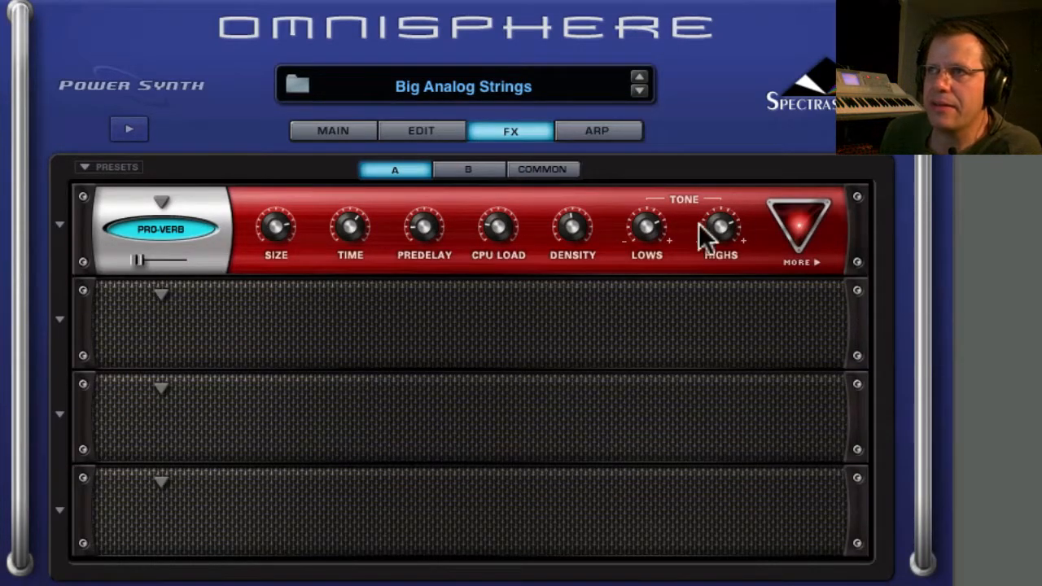
right_click(137, 256)
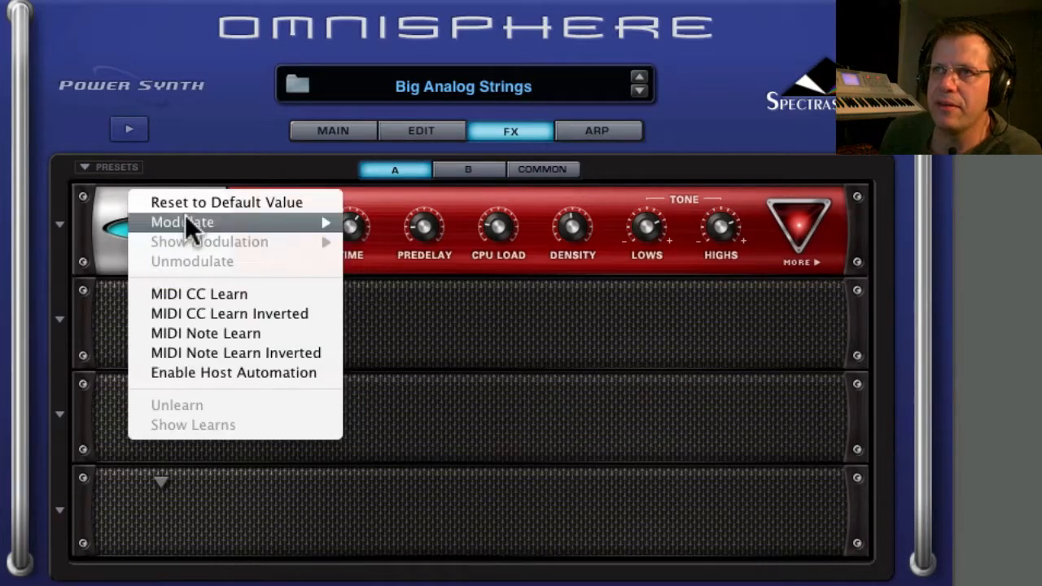
mouse_move(186, 222)
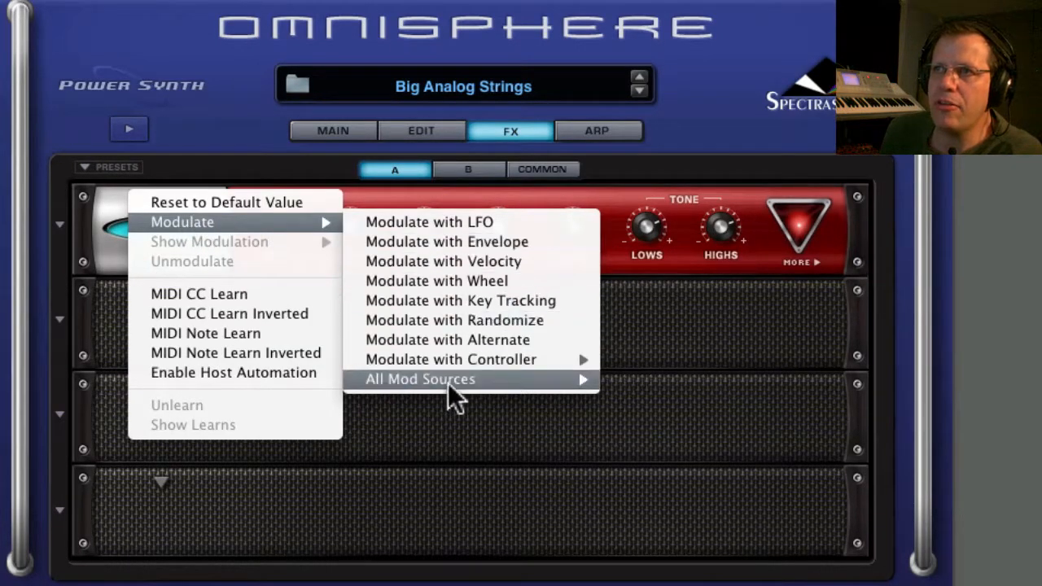
mouse_move(447, 380)
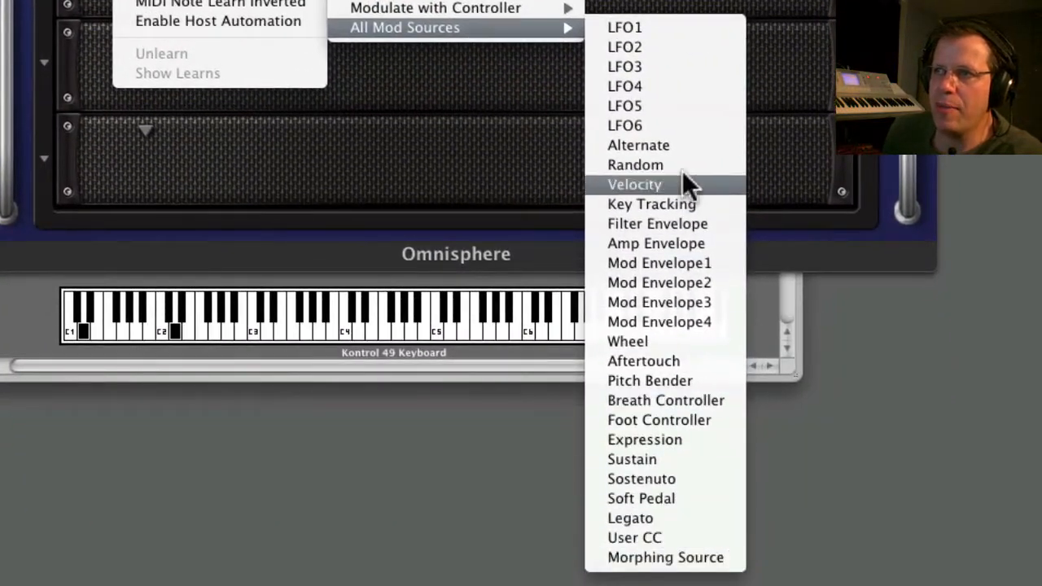
click(673, 263)
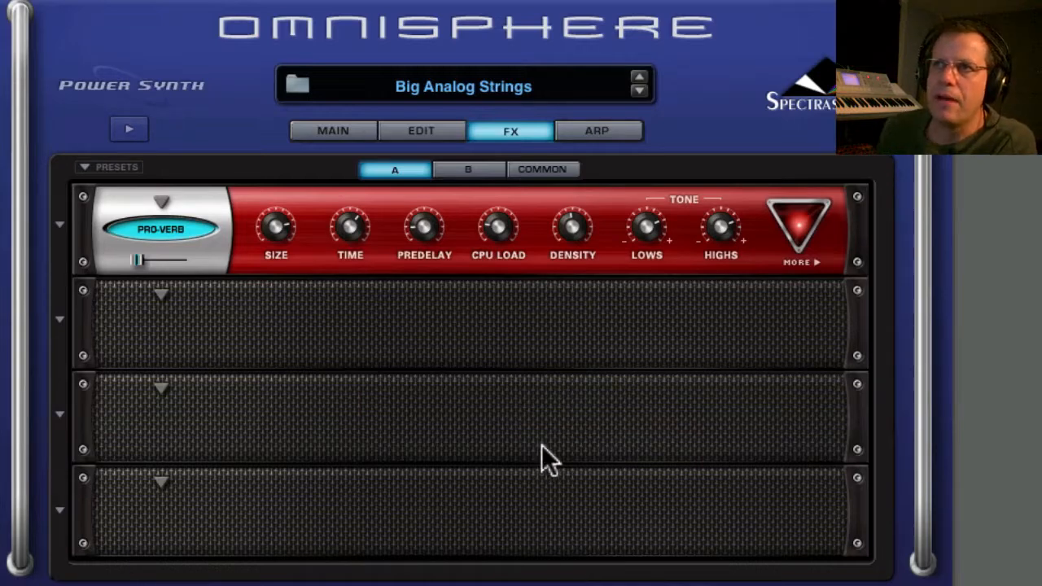
On layer A's edit page, slightly raise the PRO-Verb mix target level and increase the Mod Envelope1 source depth.
click(444, 130)
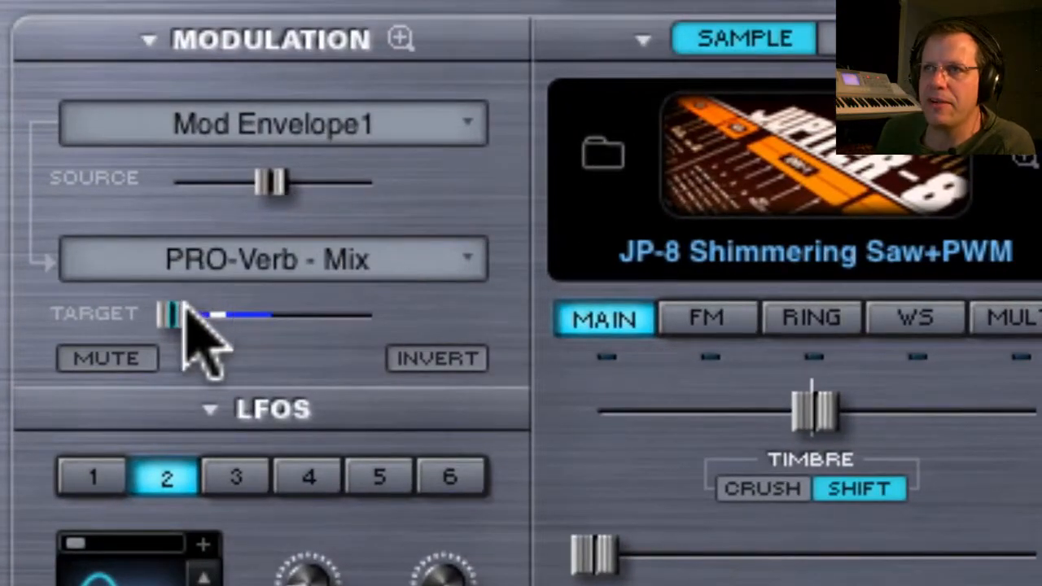
mouse_move(180, 310)
mouse_move(180, 312)
mouse_down()
mouse_move(206, 314)
mouse_move(193, 314)
mouse_up()
drag(273, 179, 343, 191)
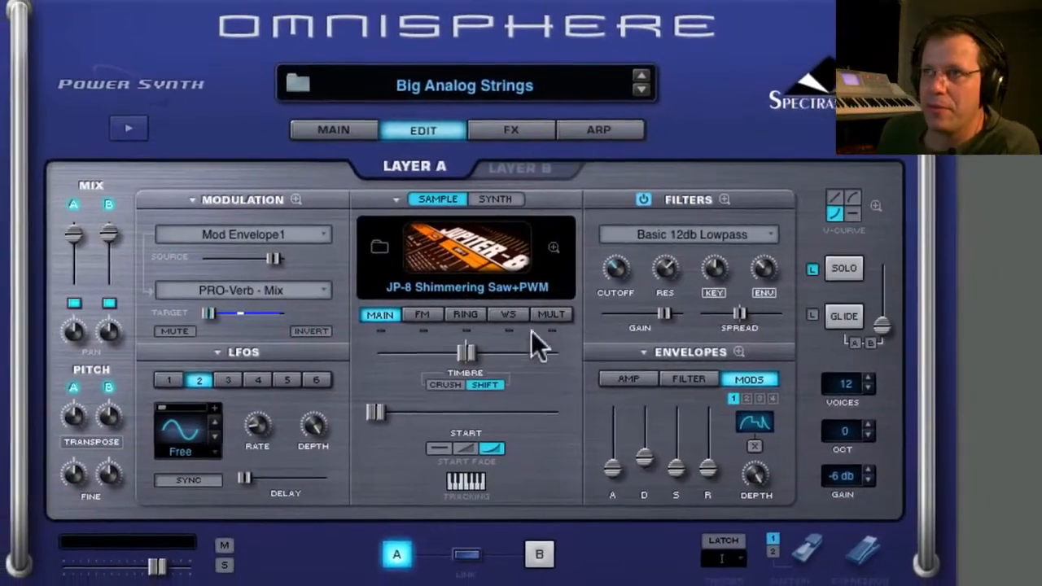
Examine the modulation options of layer A's timbre shift, filter key tracking and filter cutoff controls.
right_click(466, 348)
click(457, 344)
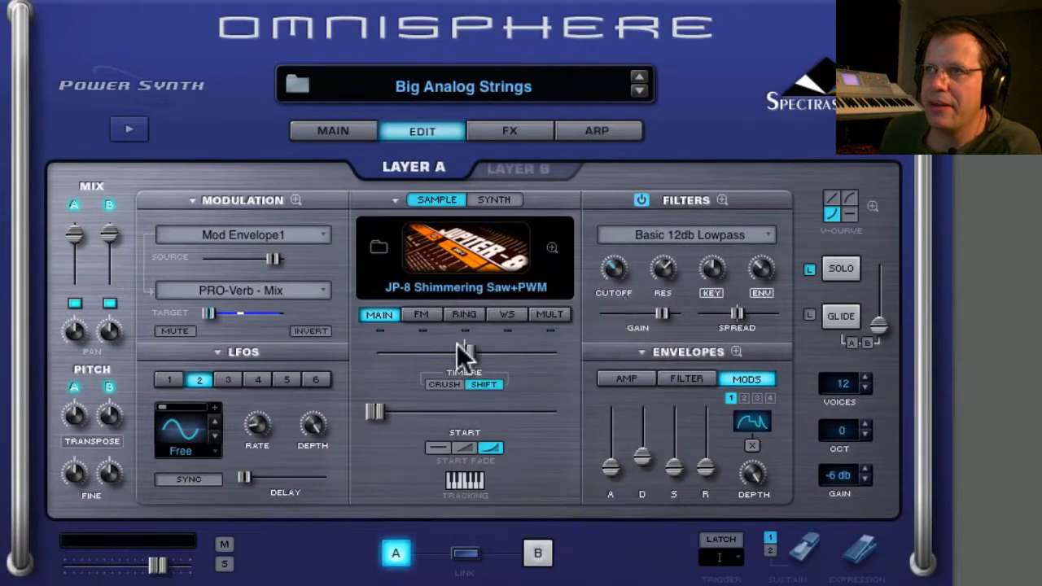
right_click(713, 270)
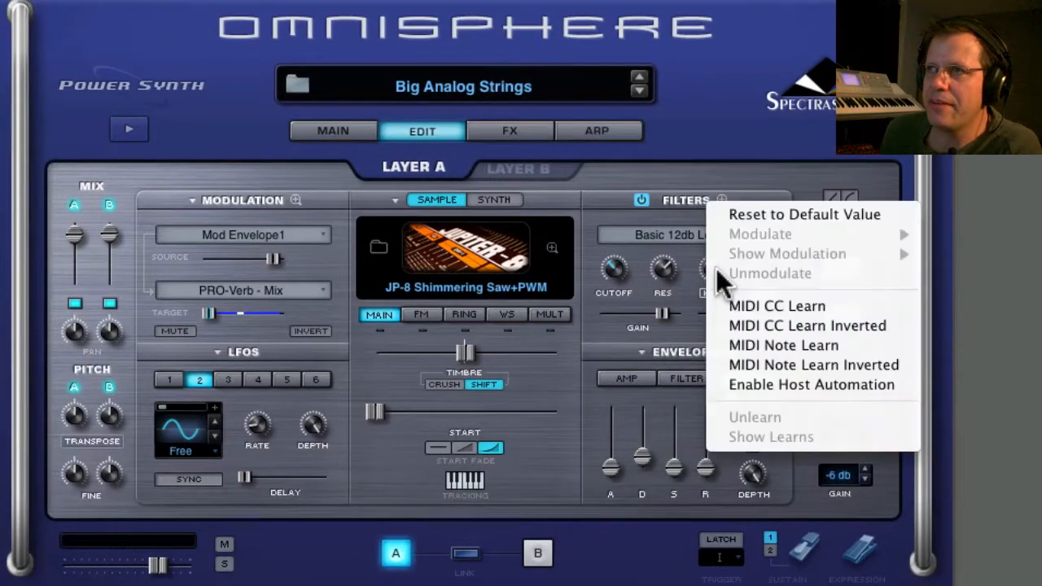
click(659, 275)
right_click(612, 269)
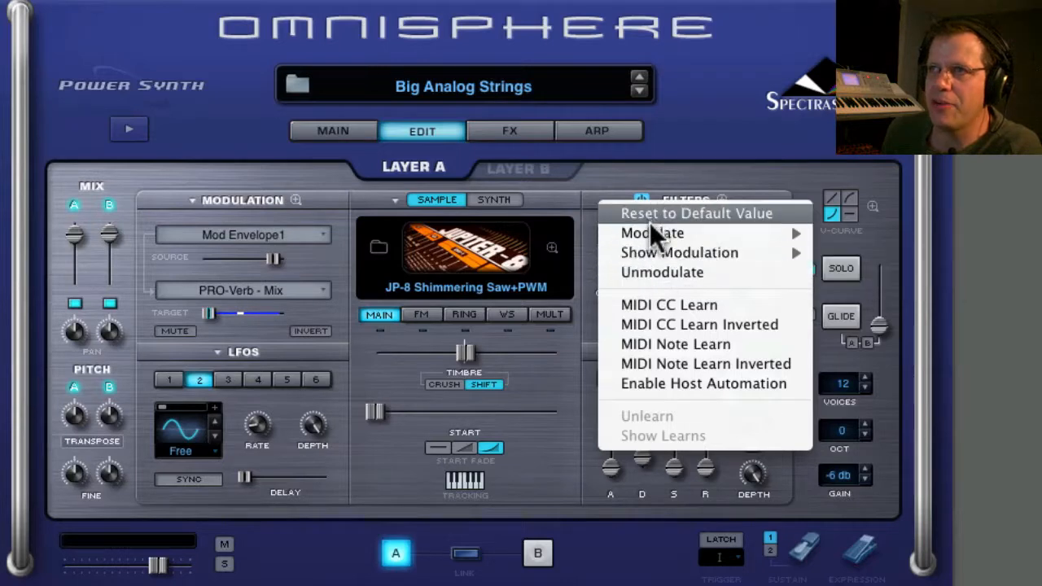
mouse_move(686, 232)
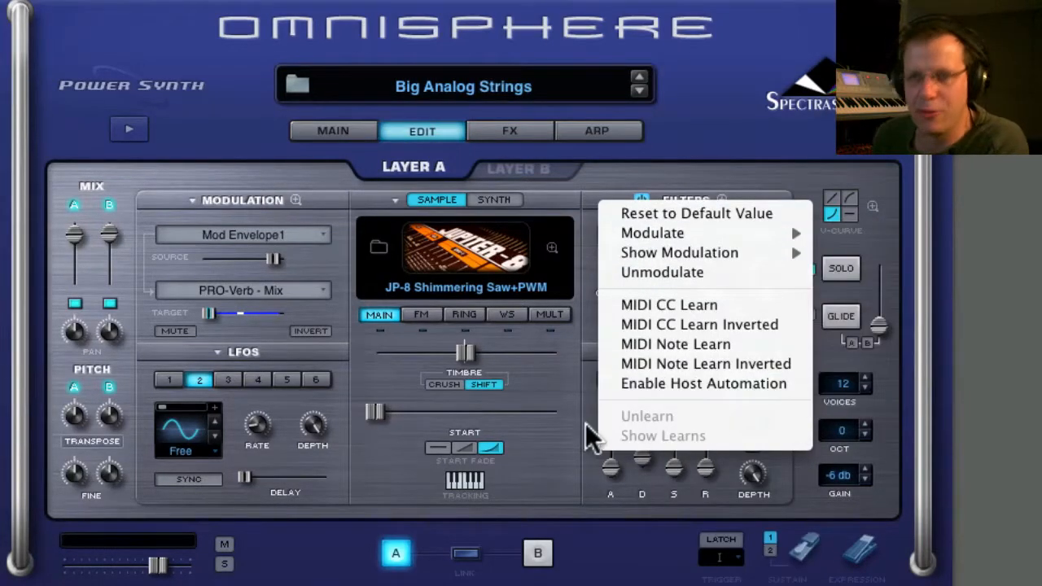
click(550, 390)
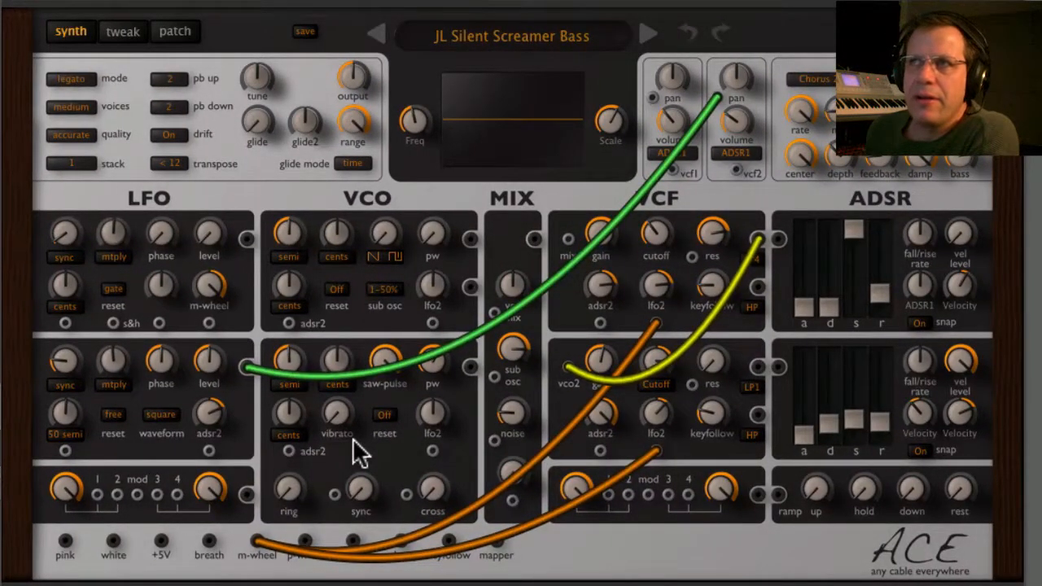
Switch to ACE, load the Initialize patch and display the mapping generator.
click(175, 31)
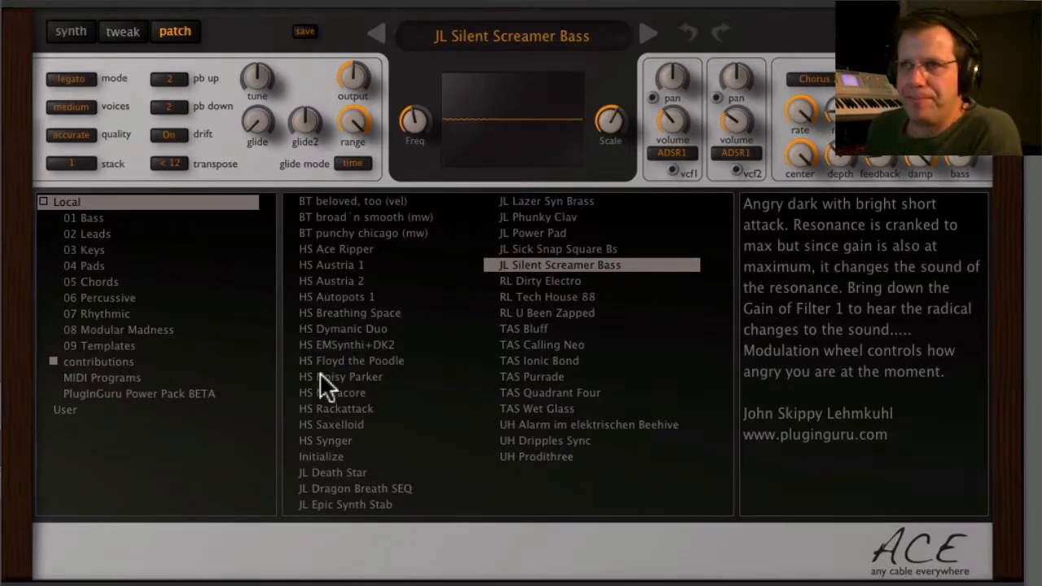
click(329, 453)
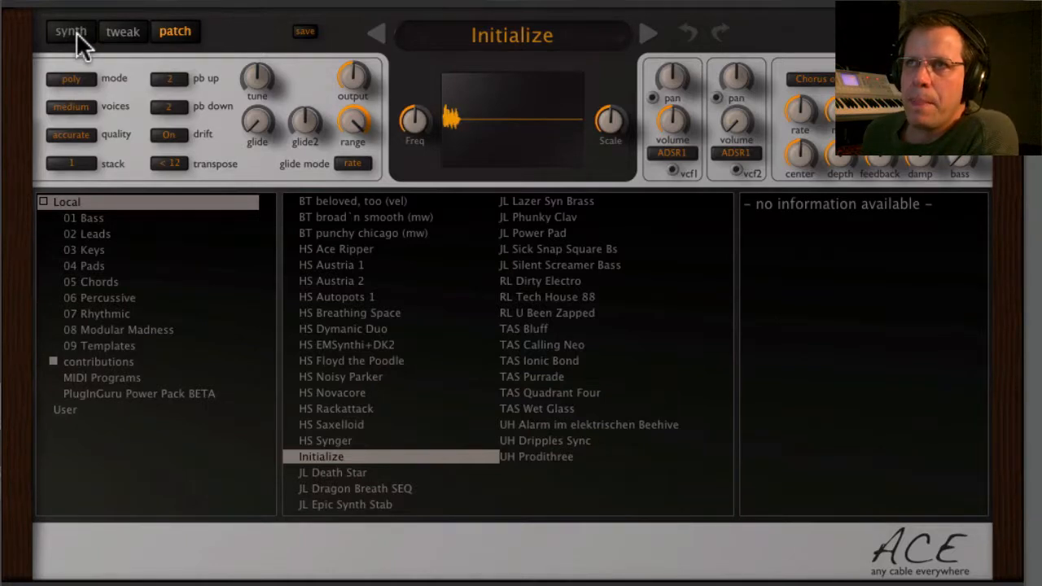
click(111, 34)
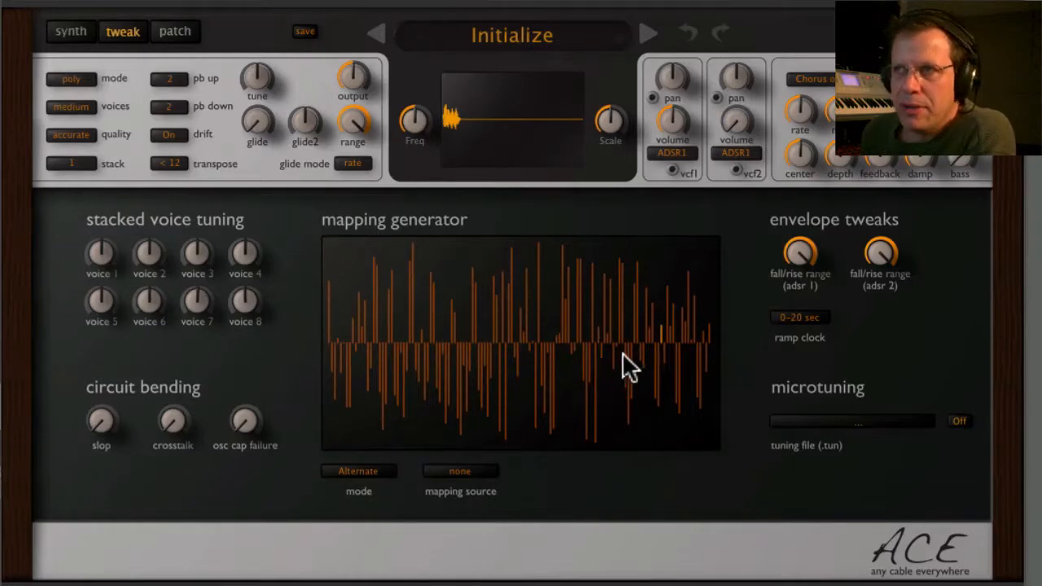
click(78, 34)
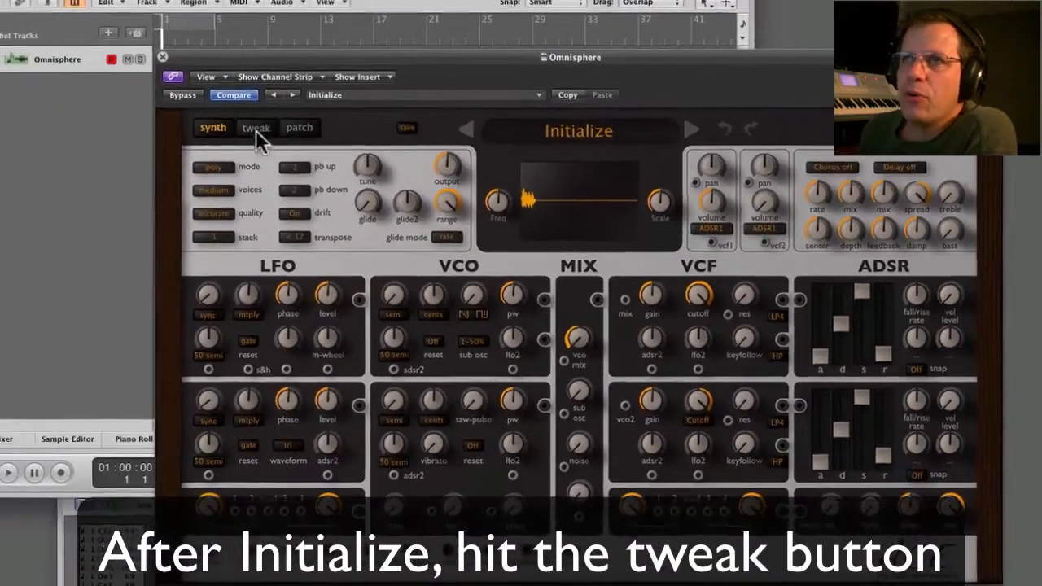
click(306, 164)
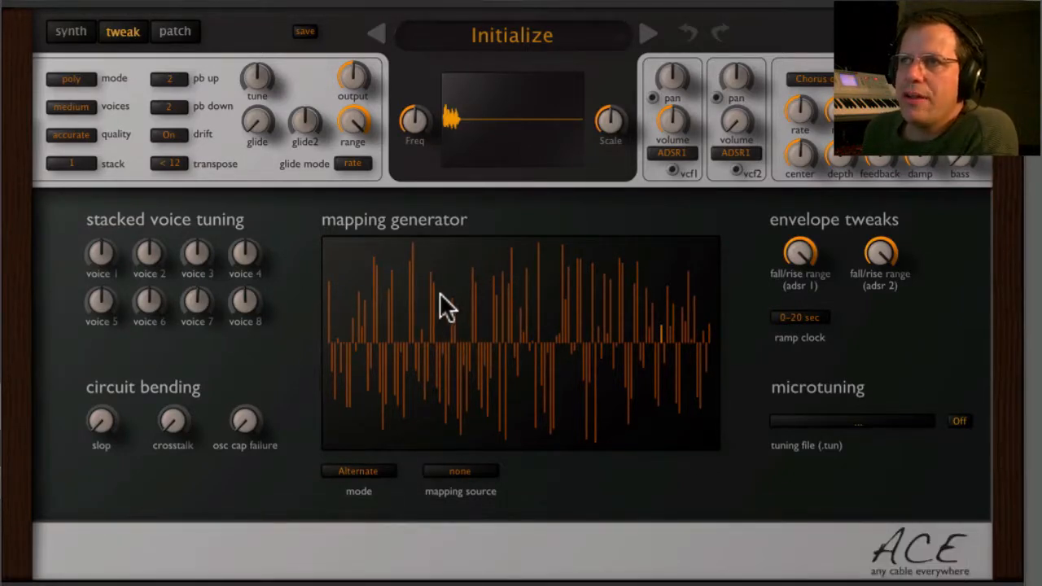
Reduce the mapping generator to 16 steps and set the ramp clock to 4/4 sync.
right_click(476, 295)
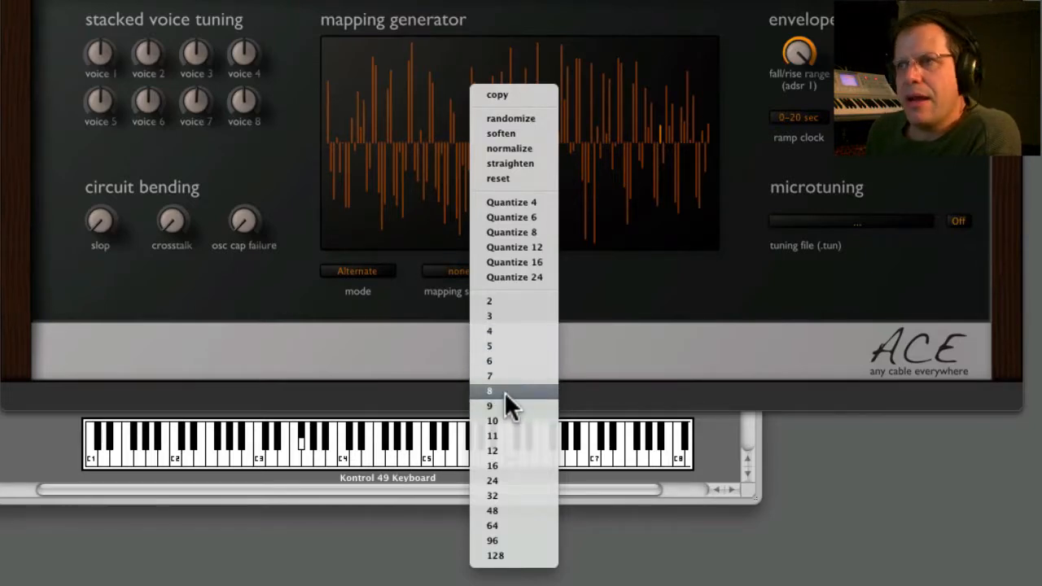
click(508, 465)
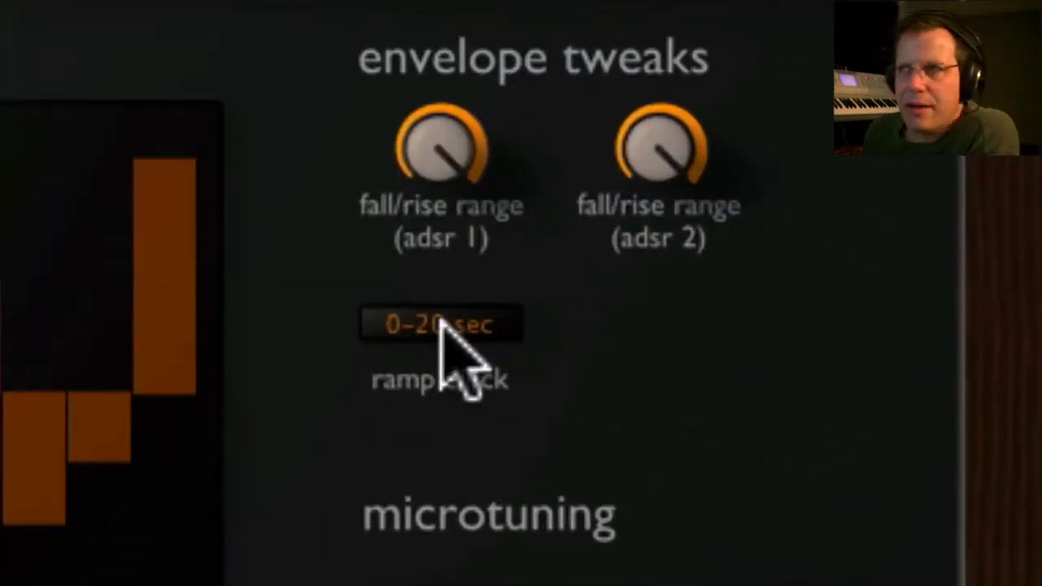
click(440, 326)
click(569, 430)
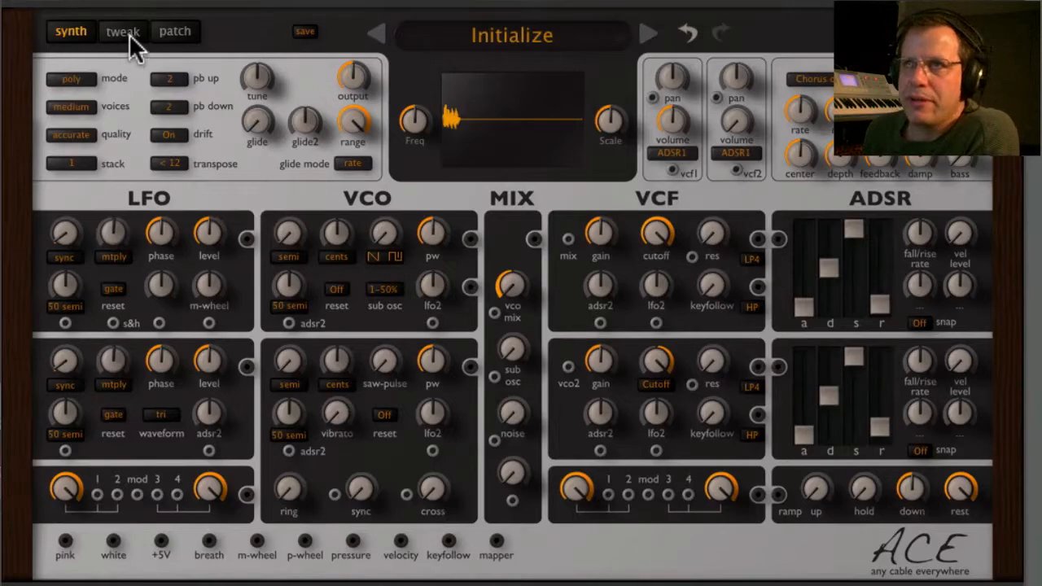
Set the second LFO's waveform to tap map.
click(124, 32)
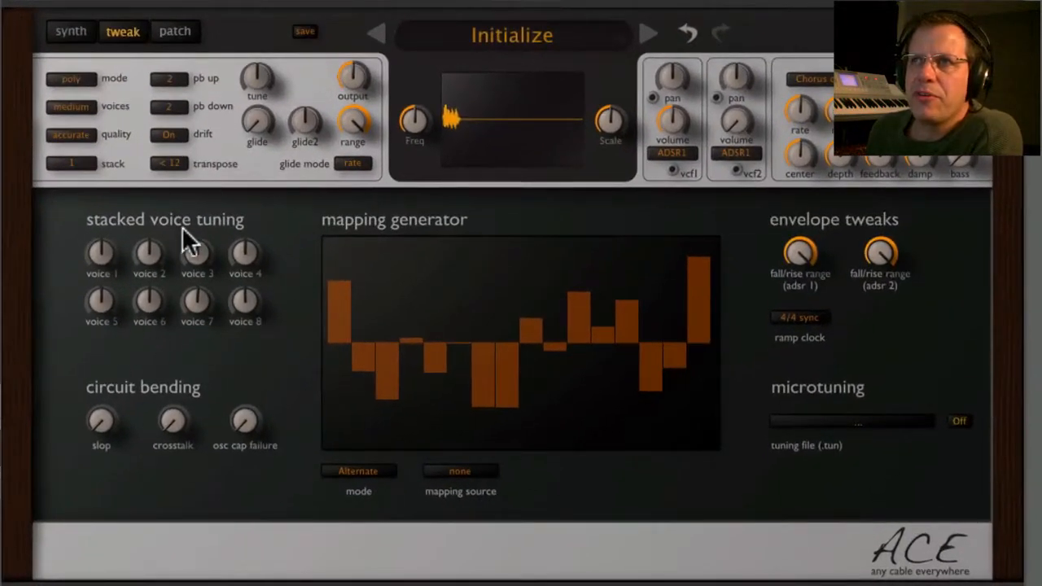
click(60, 27)
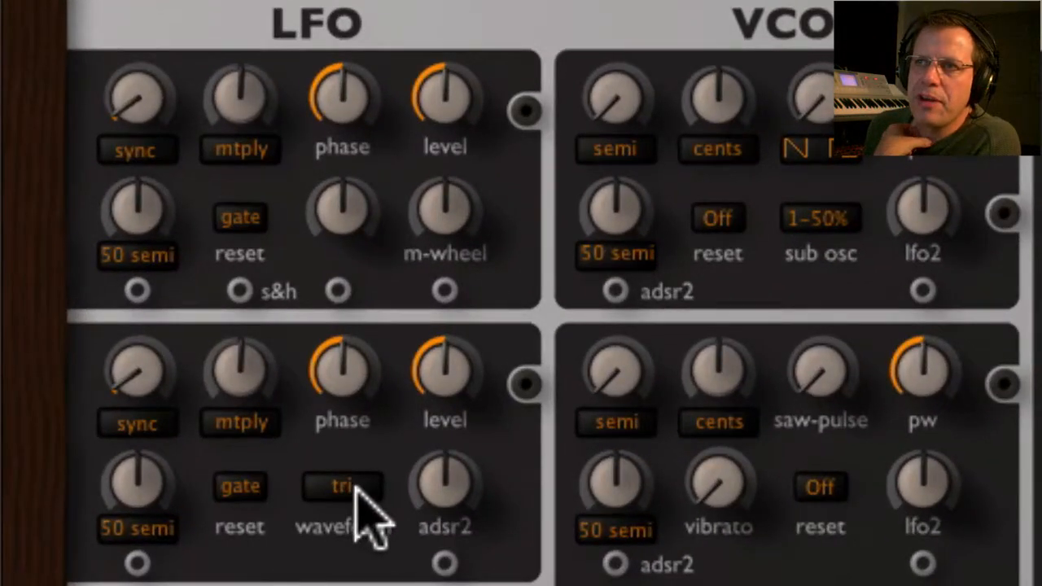
click(356, 488)
click(357, 489)
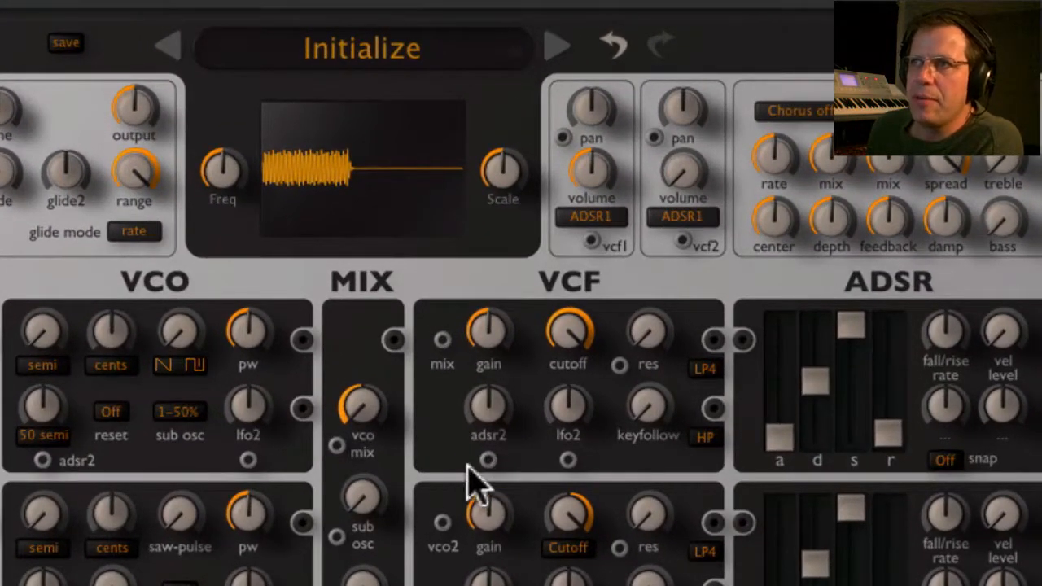
On VCF1, lower the cutoff, set resonance to 31.00 and keyfollow to 50.50, and increase the lfo2 modulation amount.
drag(488, 462, 477, 507)
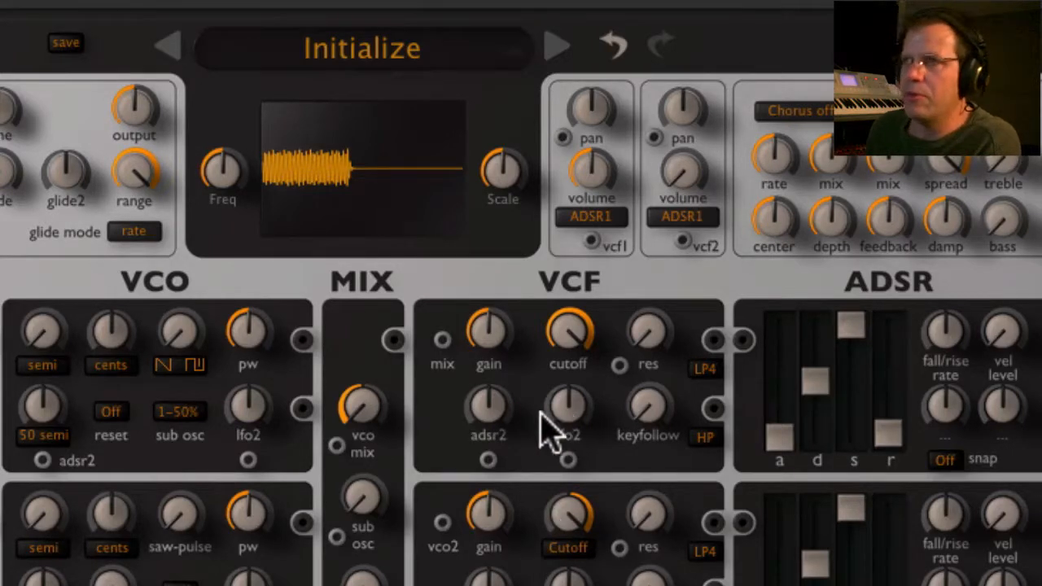
drag(578, 333, 570, 465)
drag(640, 365, 651, 269)
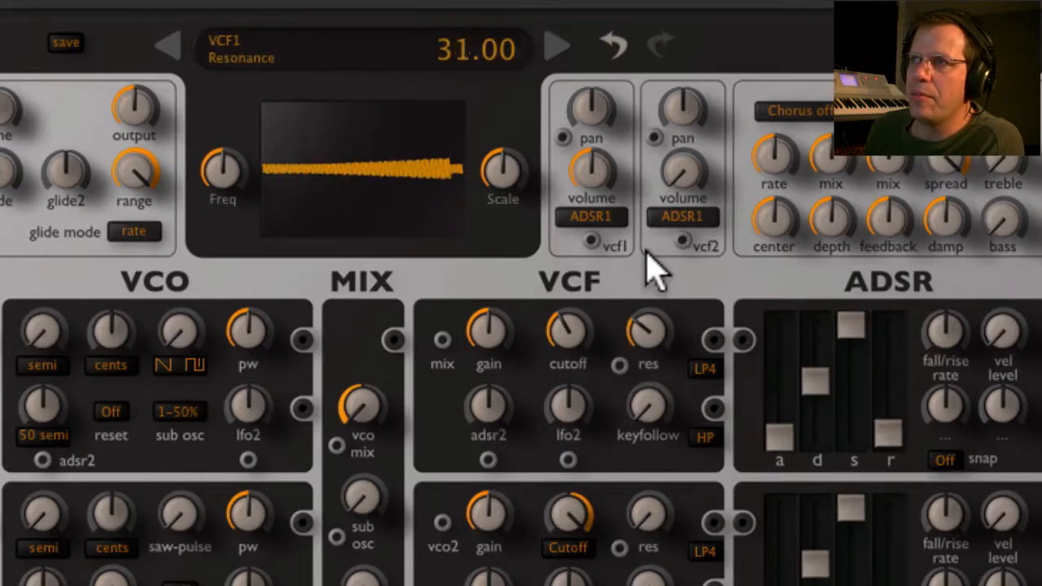
drag(646, 416, 664, 257)
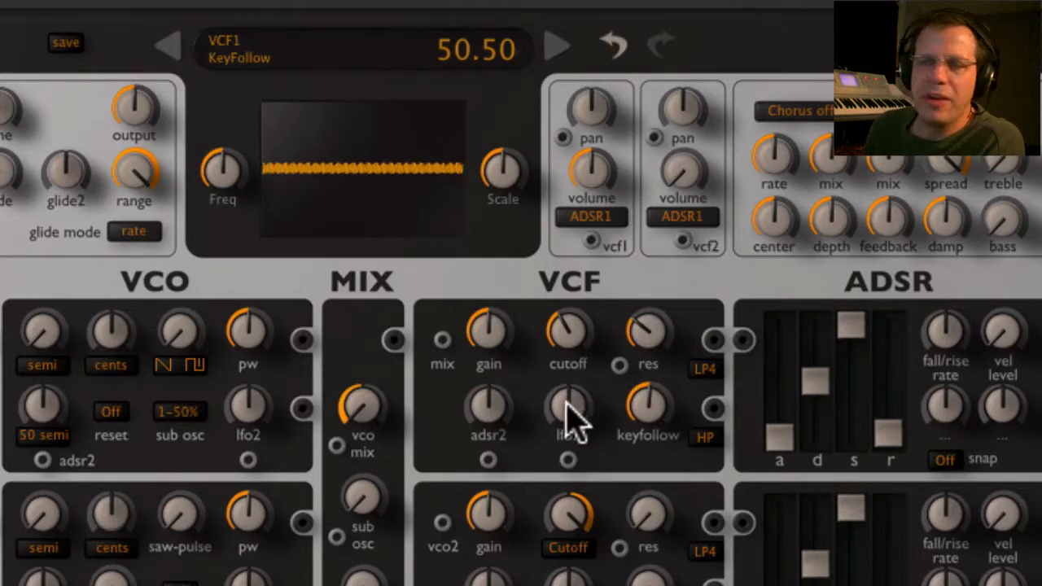
drag(567, 403, 565, 344)
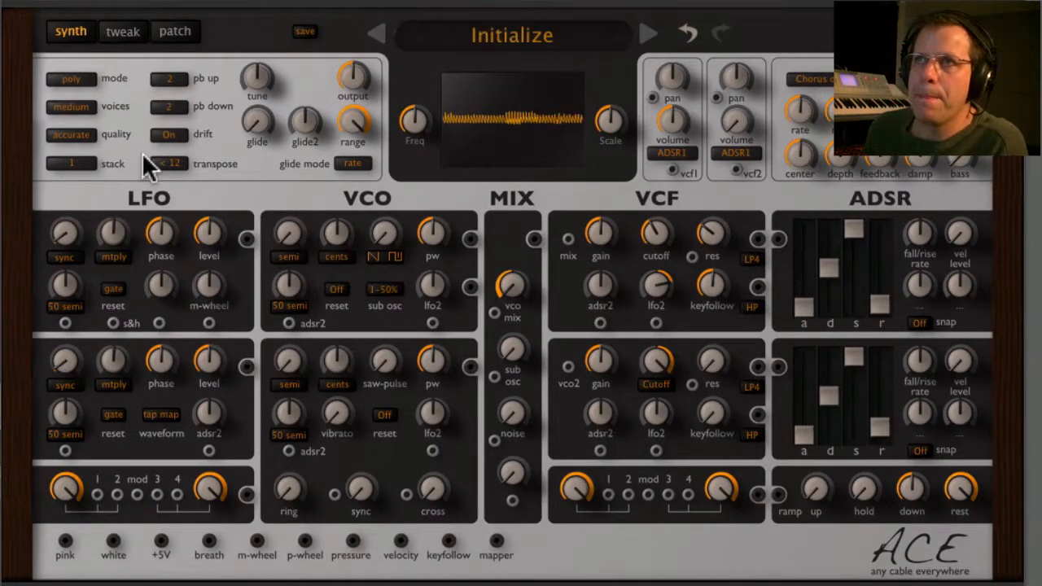
Redraw the mapping generator steps, raising steps 1, 3, 5, 14 and 15 and lowering step 16.
click(129, 34)
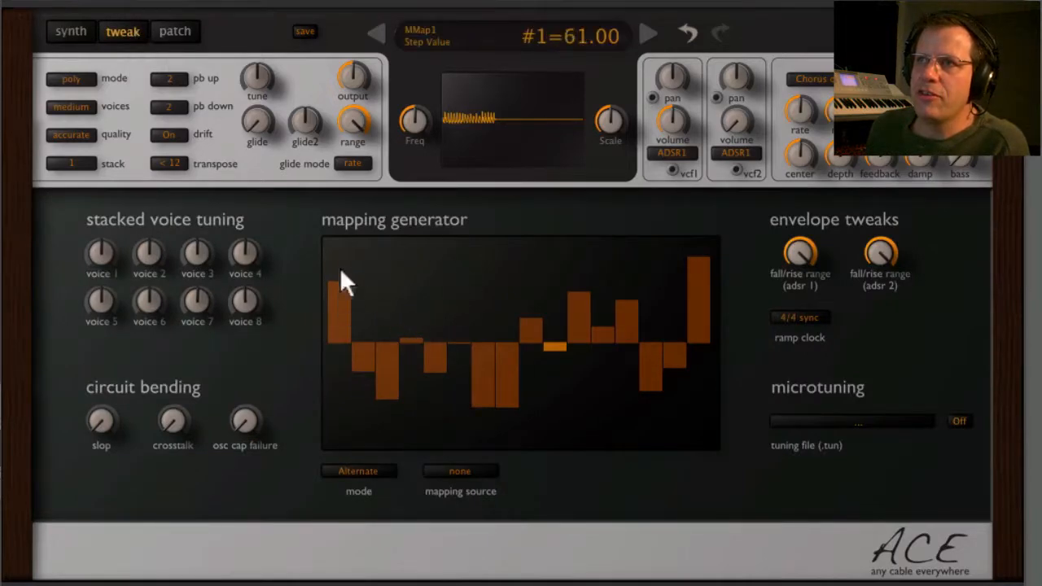
drag(342, 279, 340, 243)
drag(383, 311, 389, 267)
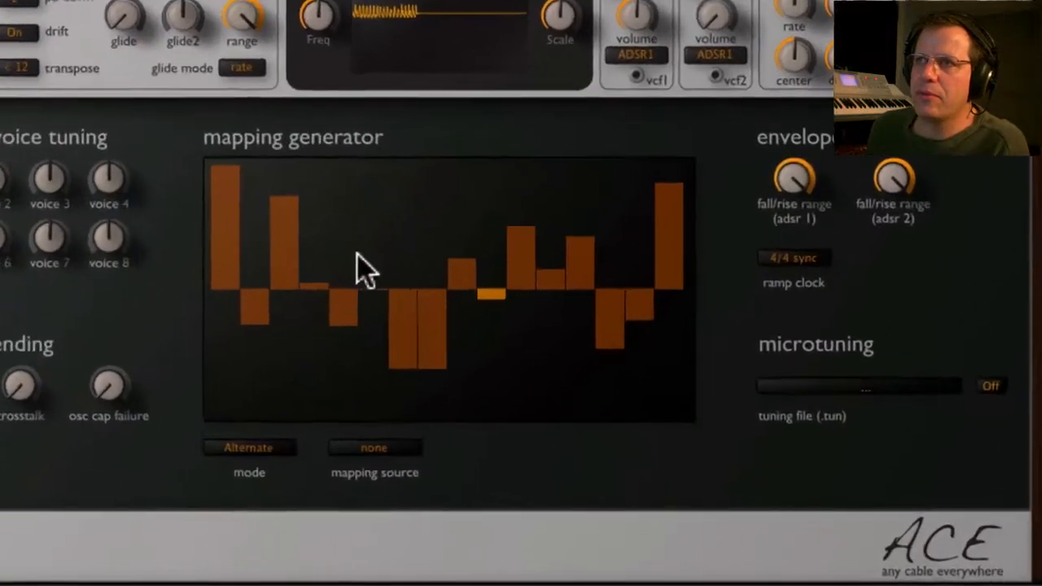
drag(446, 322, 442, 281)
drag(334, 202, 336, 197)
mouse_move(600, 325)
mouse_down()
mouse_move(600, 274)
mouse_move(638, 226)
mouse_move(660, 226)
mouse_move(638, 254)
mouse_up()
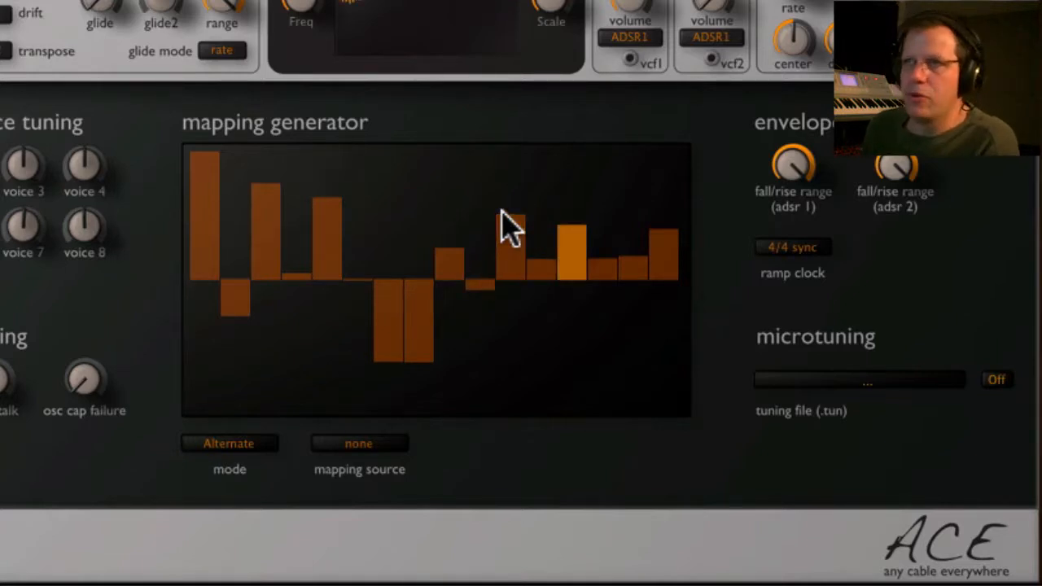
Soften the mapping generator curve three times and raise the third step close to its maximum.
right_click(399, 227)
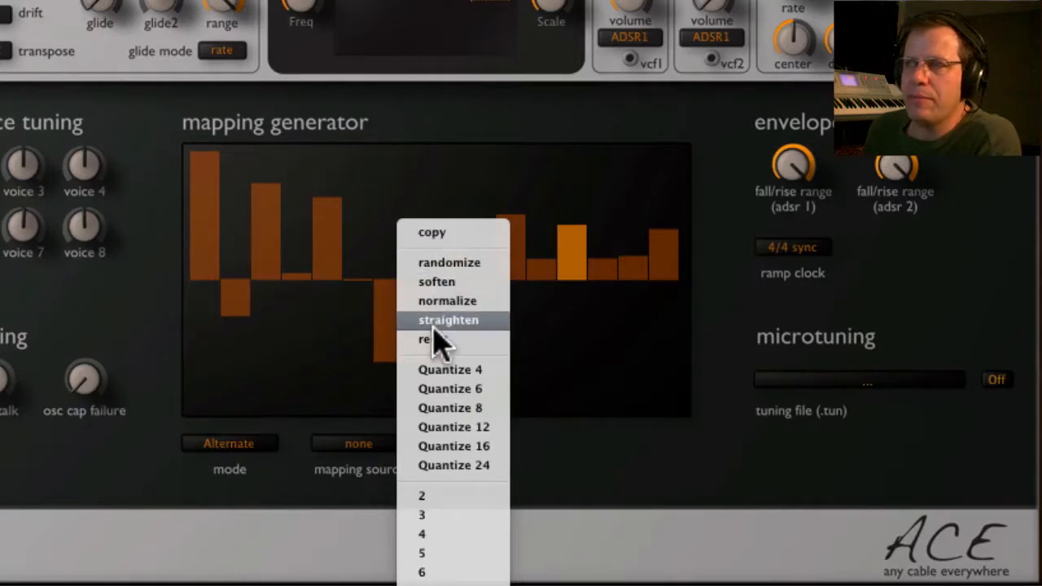
click(473, 283)
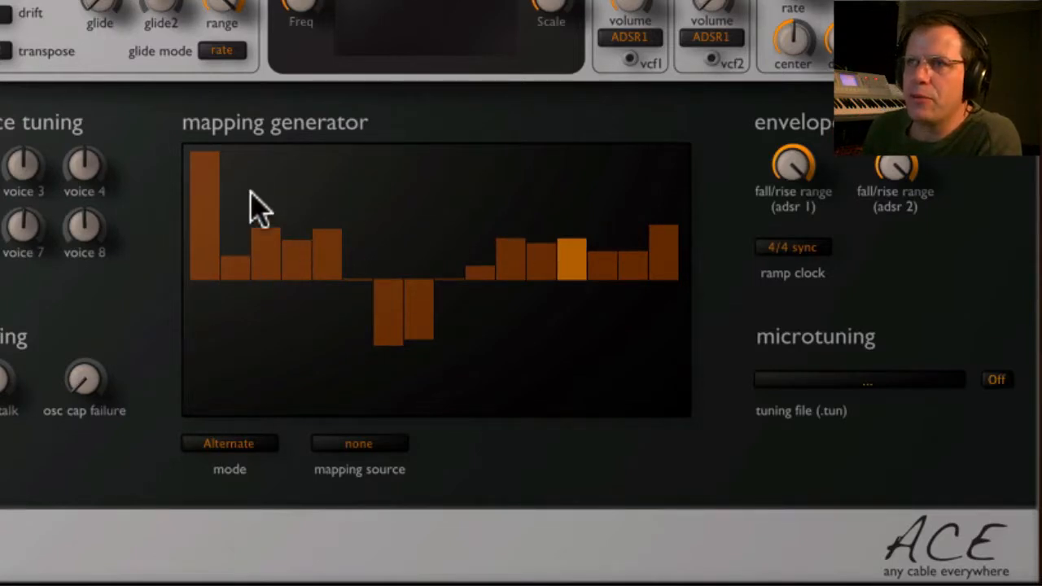
right_click(397, 212)
click(485, 273)
right_click(415, 197)
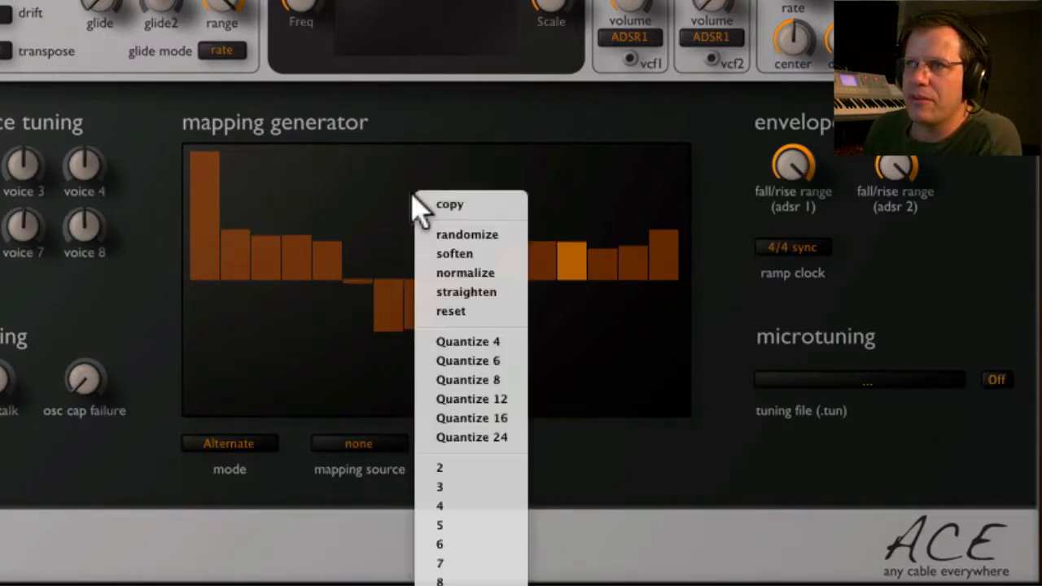
click(457, 254)
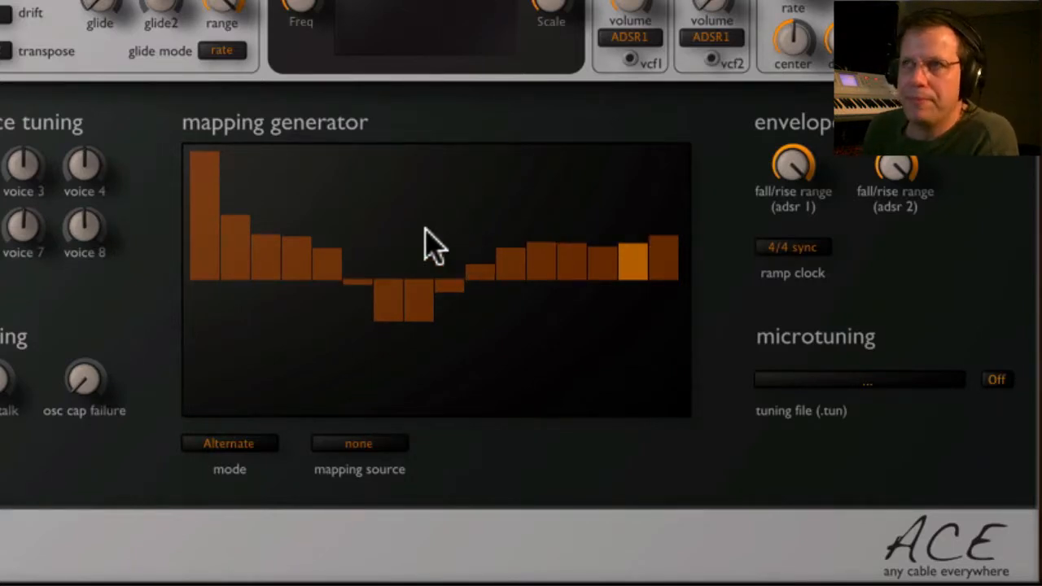
drag(270, 198, 270, 166)
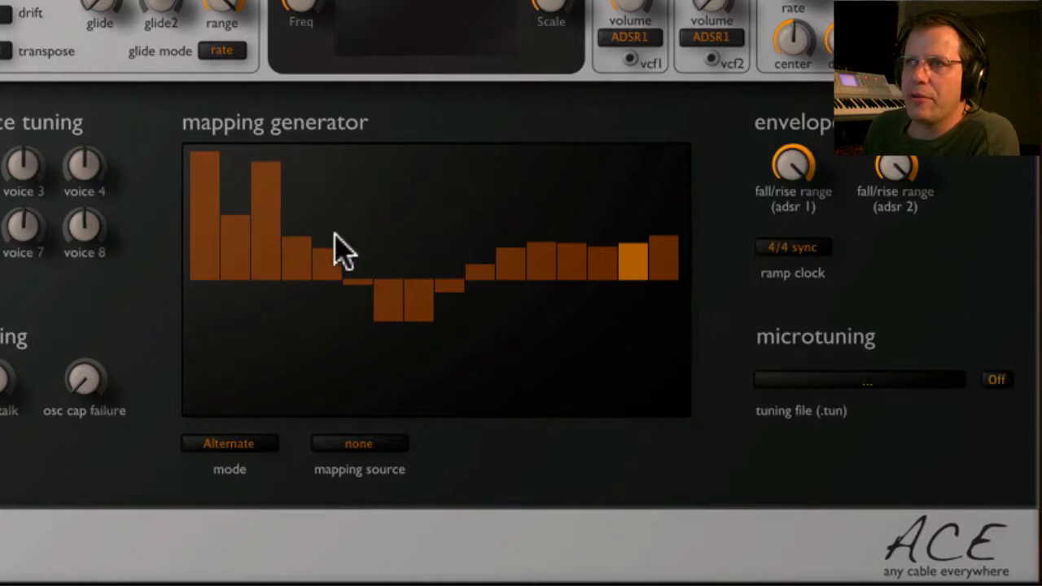
Reshape the mapping generator by raising step 5, pulling steps 12 and 14 below zero, and setting step 16 to -7.00.
drag(337, 249, 333, 233)
drag(554, 256, 533, 316)
mouse_move(601, 280)
mouse_down()
mouse_move(594, 344)
mouse_move(603, 356)
mouse_up()
drag(630, 251, 652, 196)
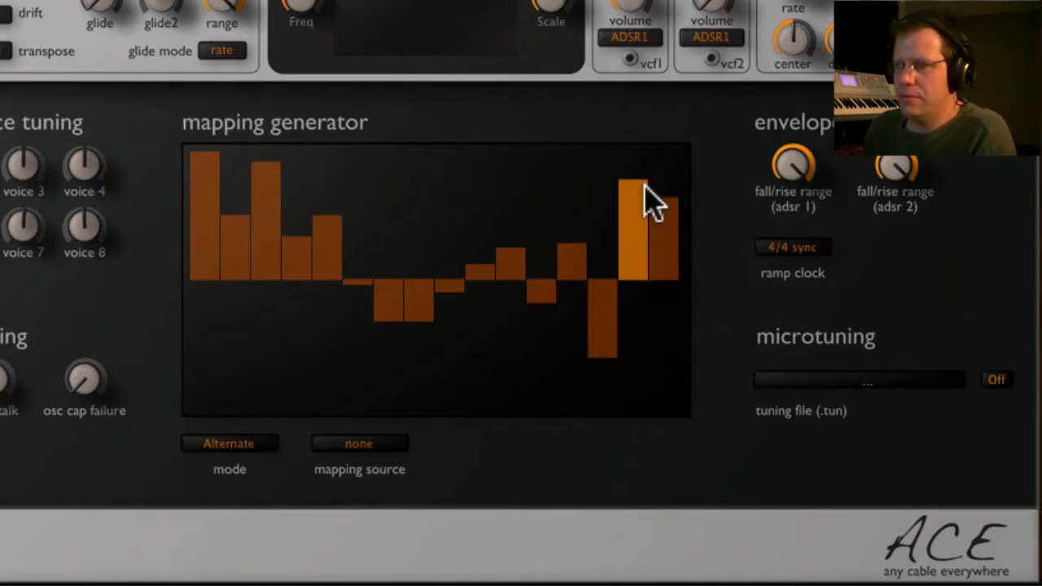
mouse_move(648, 247)
mouse_down()
mouse_move(666, 264)
mouse_move(665, 287)
mouse_up()
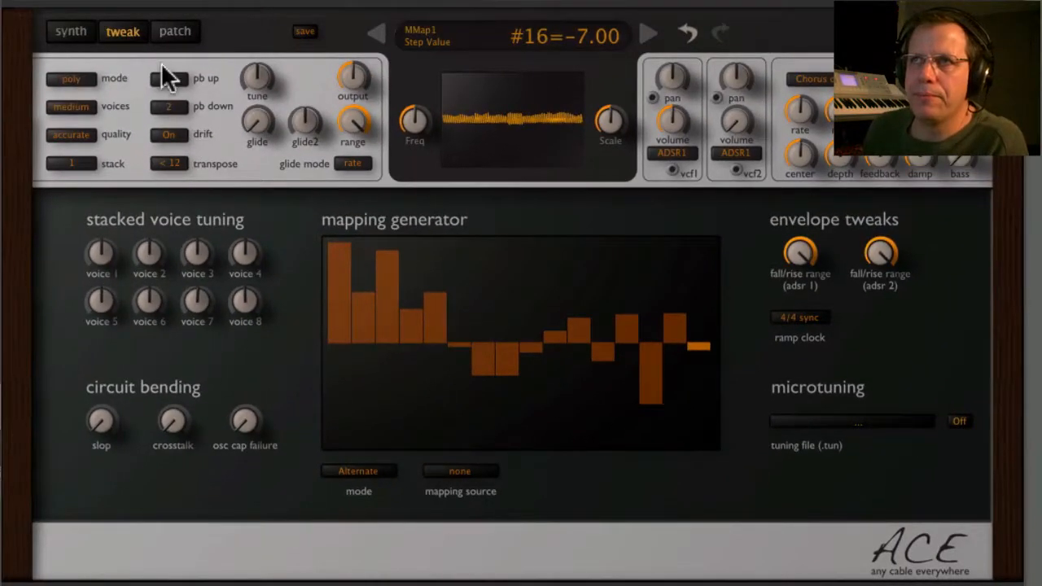
Patch the ramp output into VCF1's adsr2 modulation input with a green cable and raise that modulation amount.
click(51, 17)
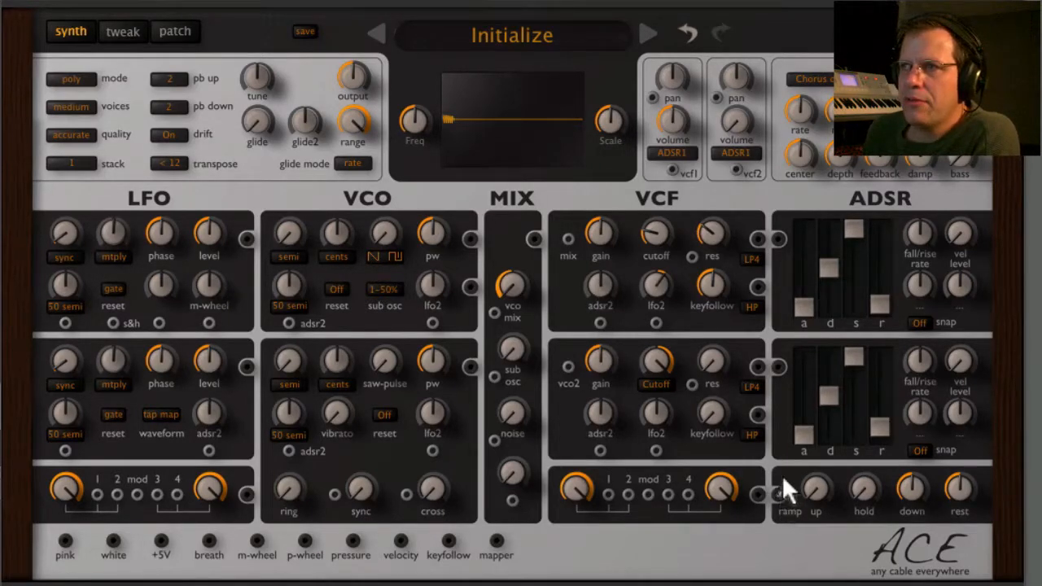
drag(781, 491, 597, 321)
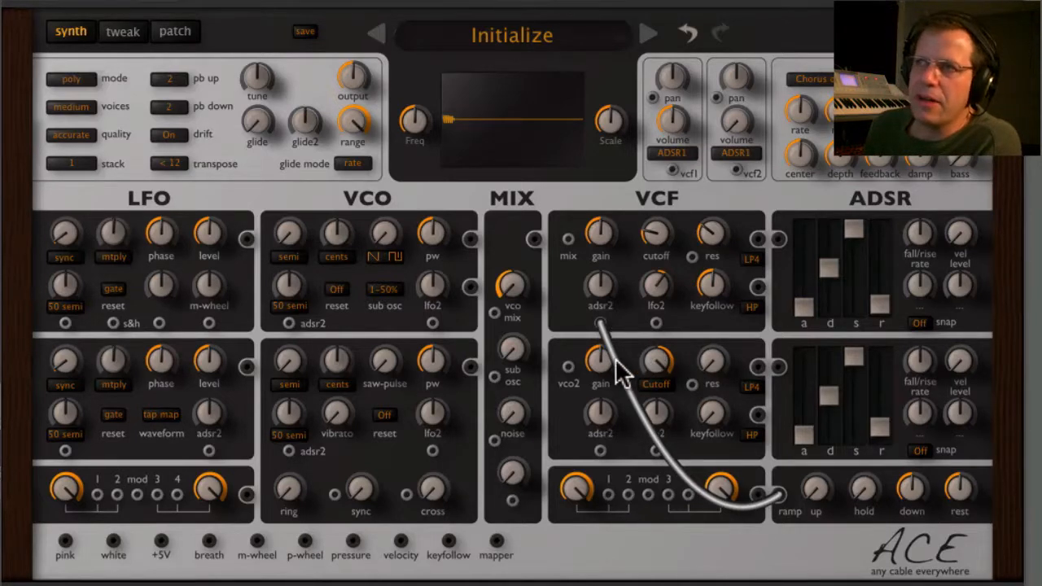
mouse_move(617, 361)
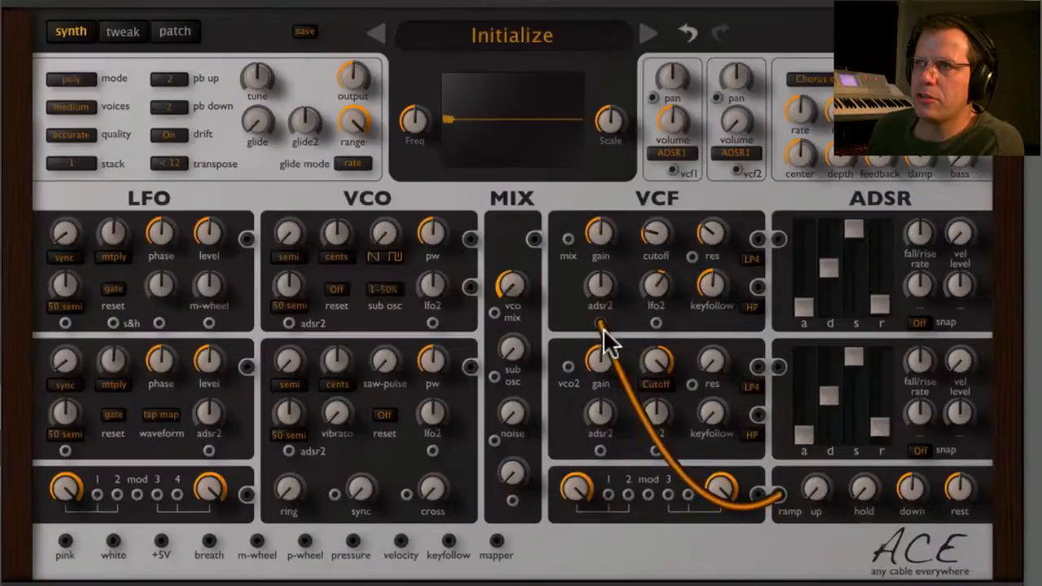
click(603, 325)
click(602, 325)
click(602, 326)
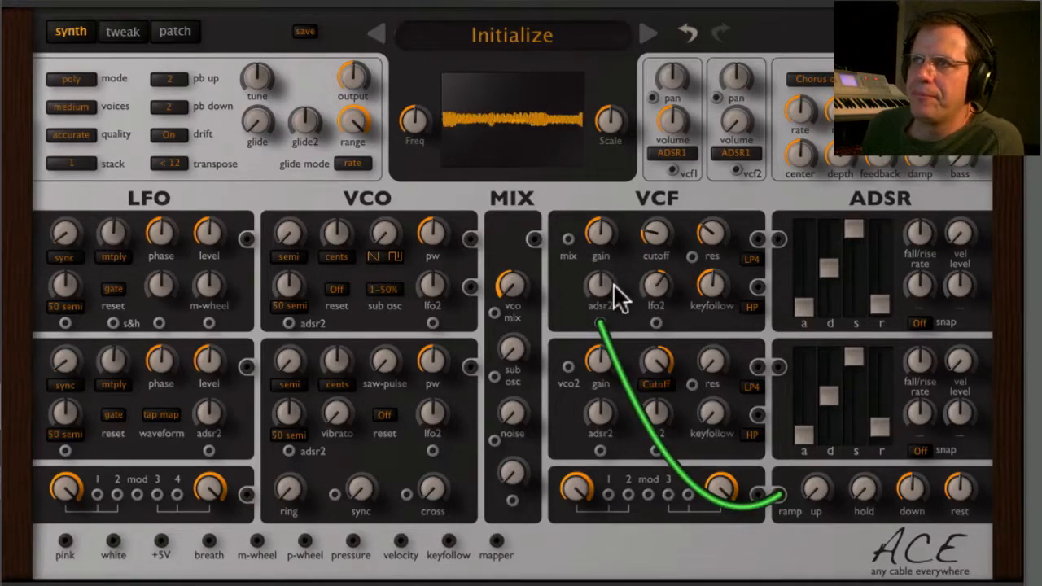
drag(605, 277, 610, 241)
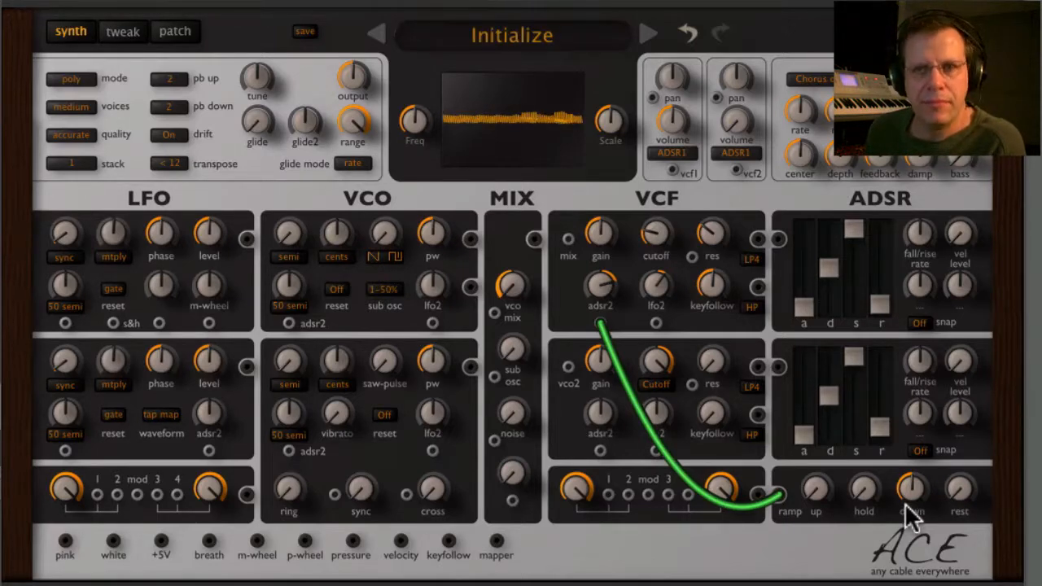
Try ramp down values of 25.00 and 100.00, resetting the control to its default after each.
mouse_move(913, 487)
drag(913, 485, 913, 535)
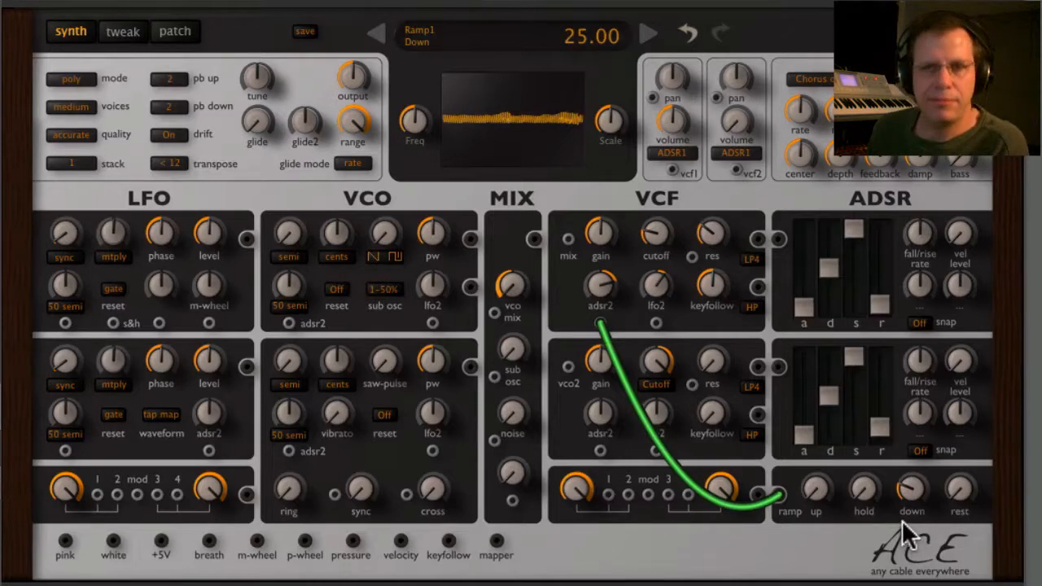
double_click(912, 491)
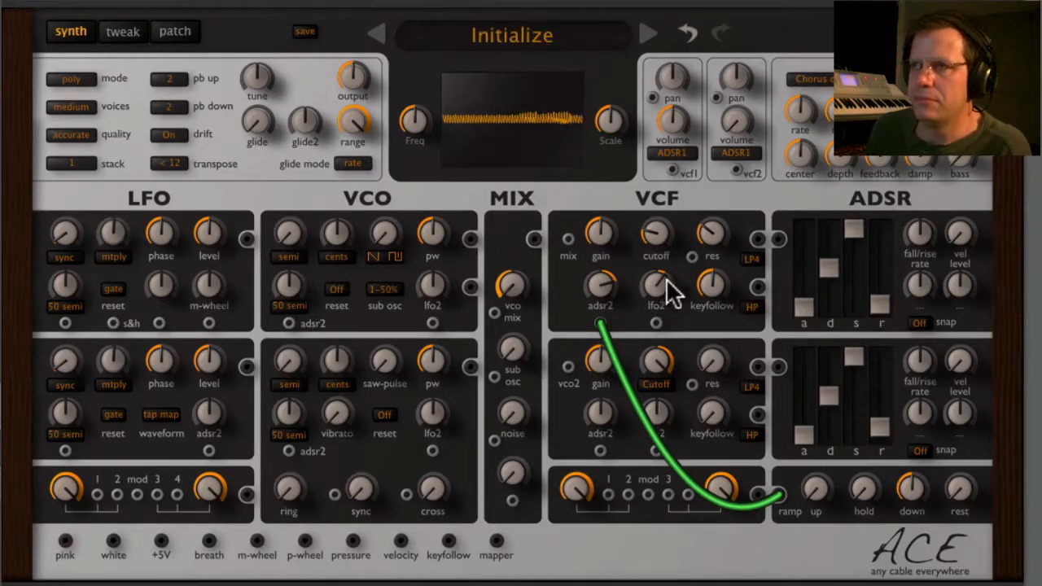
drag(908, 488, 921, 371)
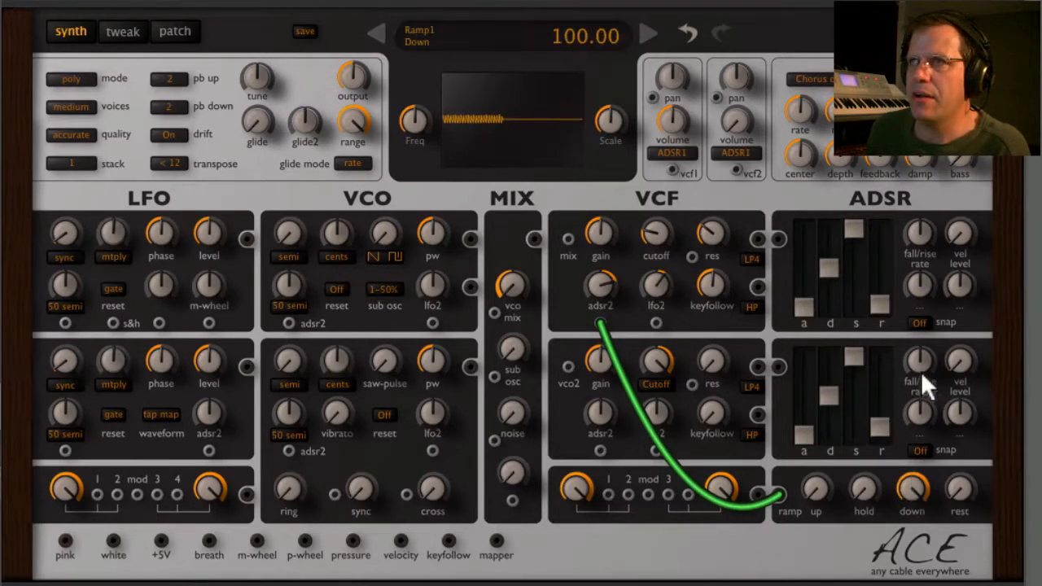
double_click(912, 489)
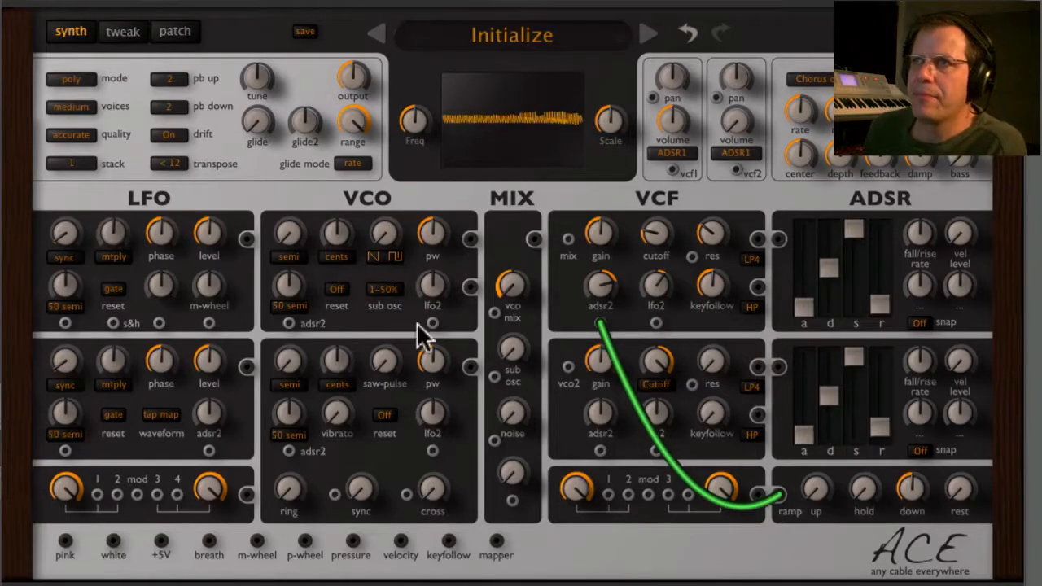
Set the voice stack to 4 and detune stacked voice 2 to -0.28.
click(70, 166)
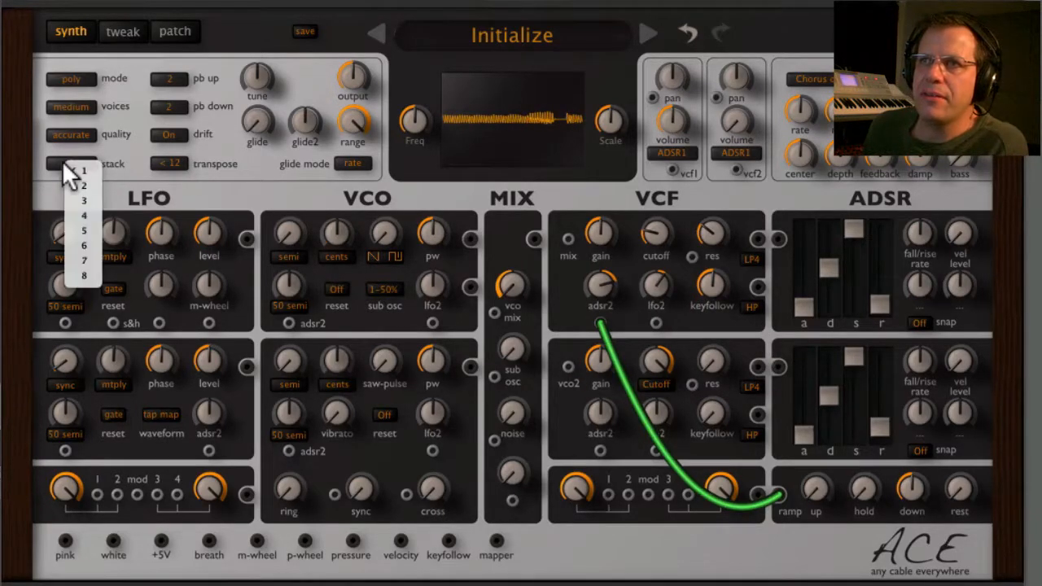
click(88, 213)
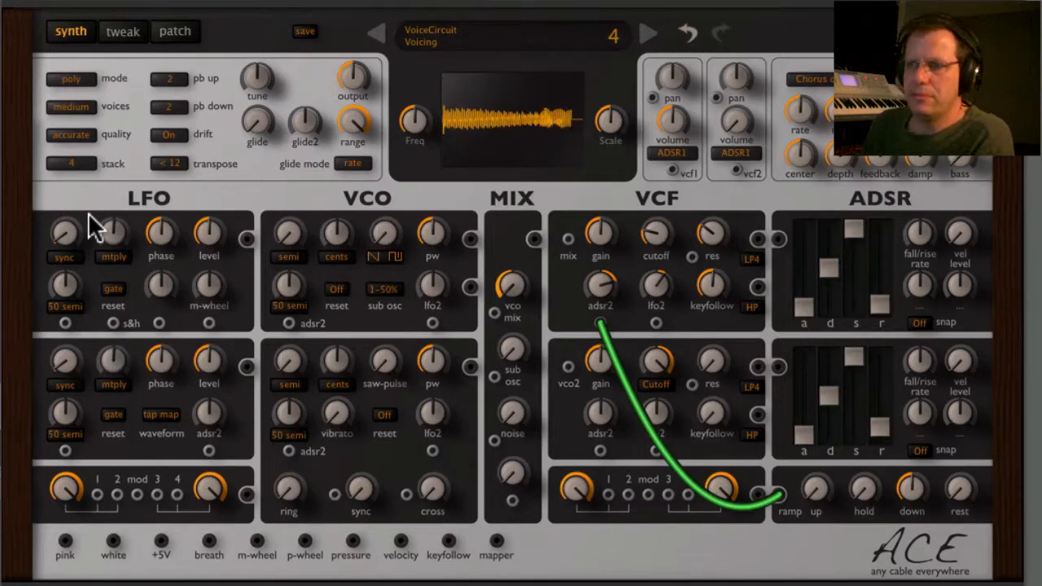
click(122, 31)
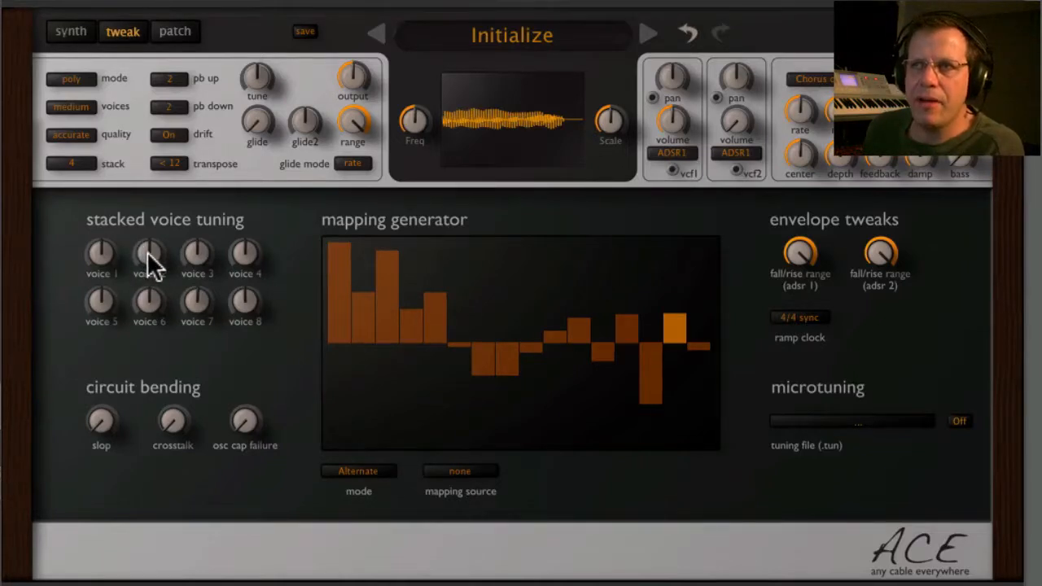
mouse_move(147, 251)
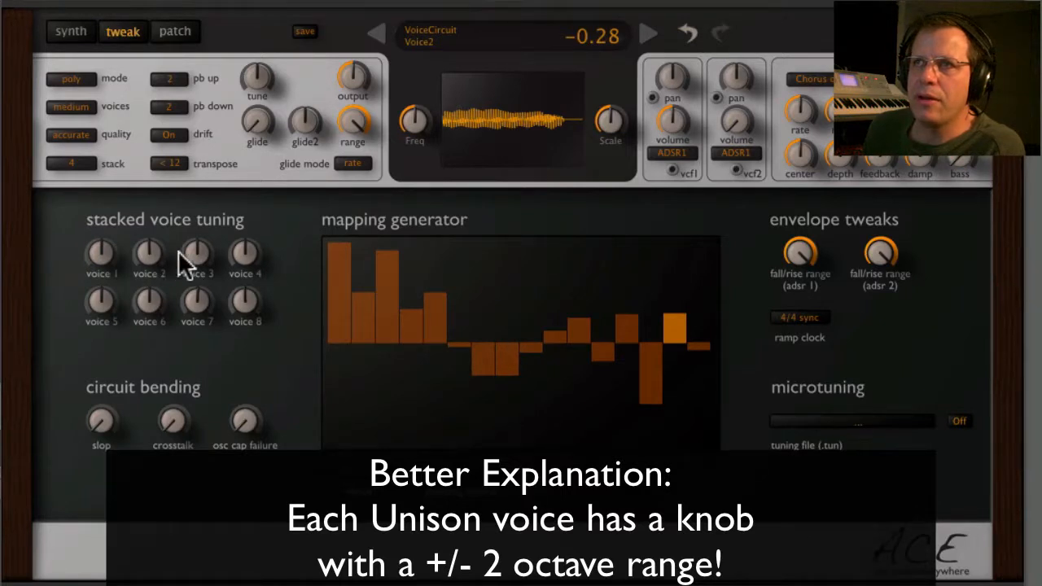
Tune stacked voice 3 to about 12 and voice 4 to about 19, and set the circuit bending crosstalk to 17.00.
drag(198, 248, 204, 189)
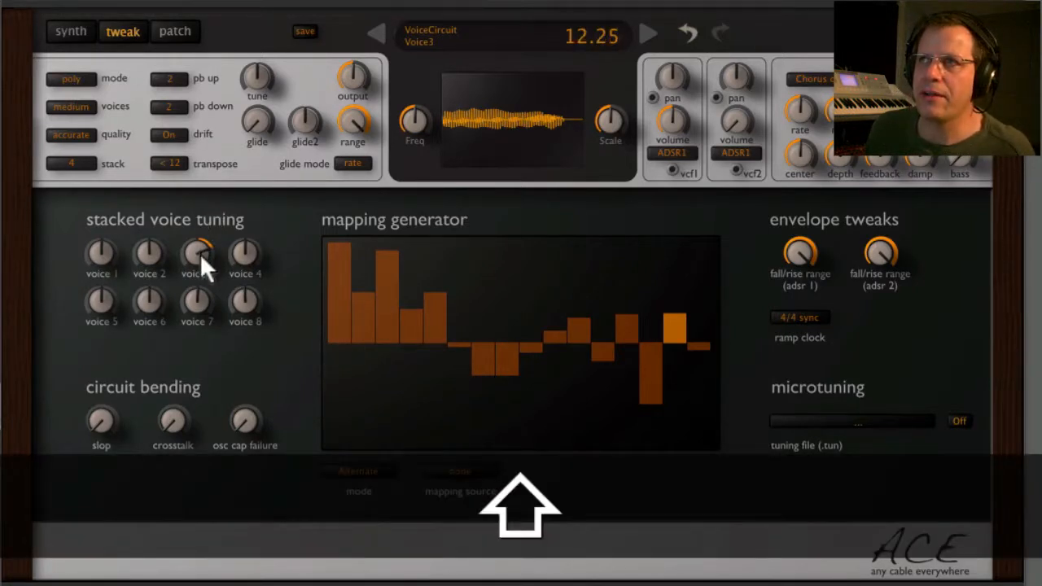
drag(200, 253, 257, 153)
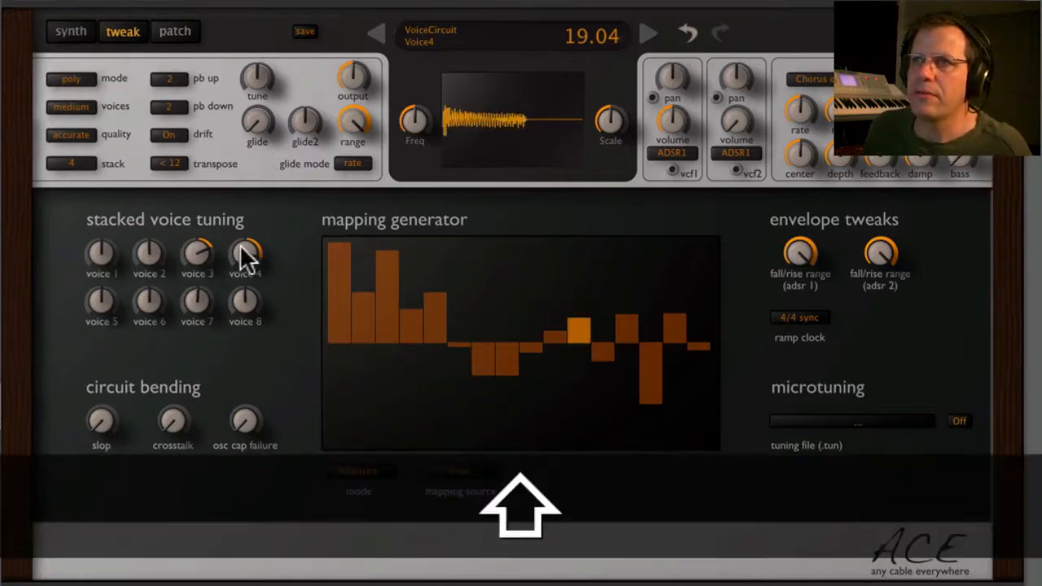
drag(248, 250, 151, 229)
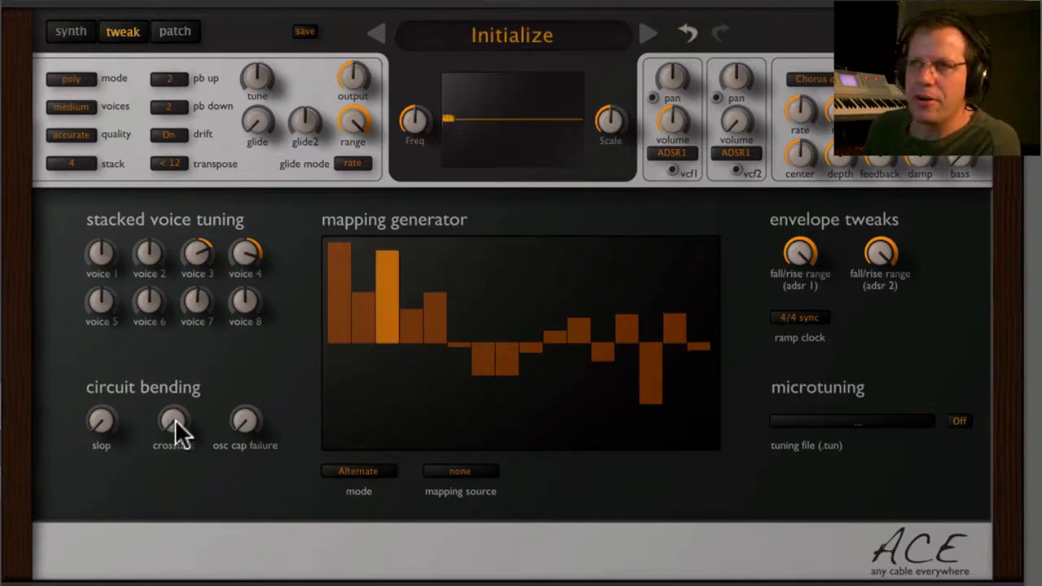
drag(175, 420, 182, 385)
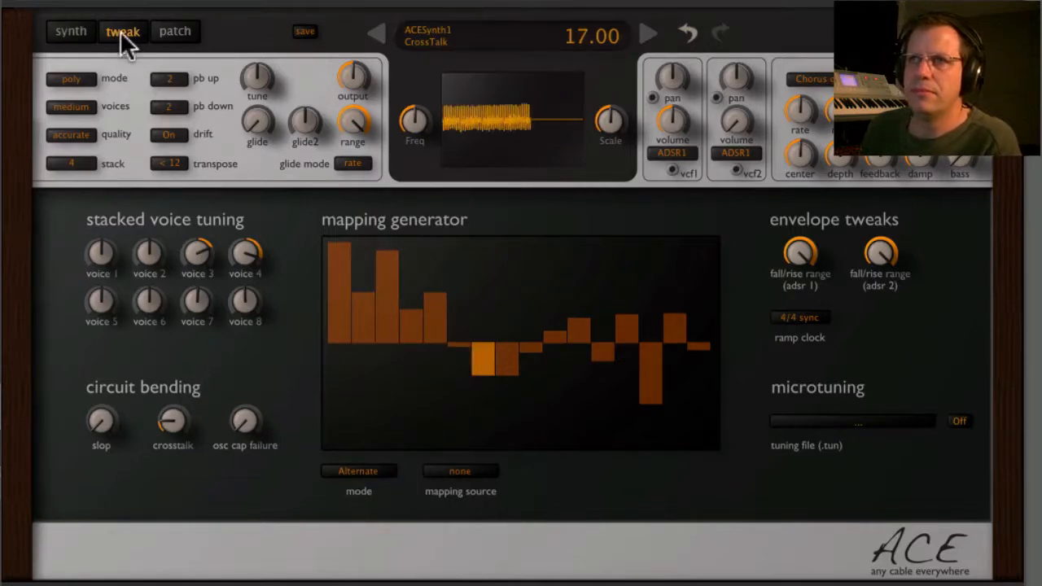
On the second LFO, raise the rate multiplier and level to maximum and set the tune to 24.00.
click(80, 34)
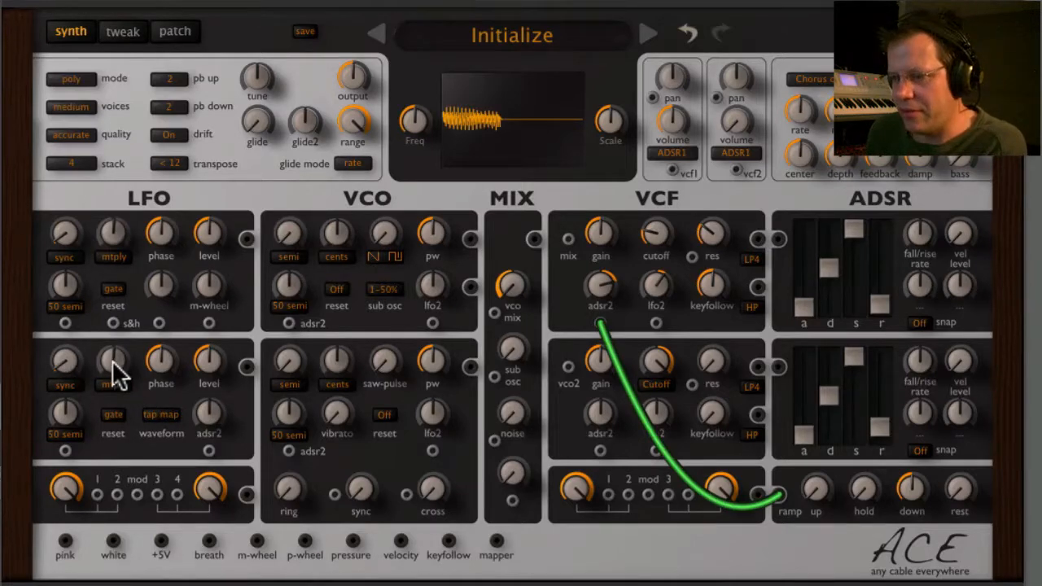
drag(111, 367, 109, 240)
click(63, 365)
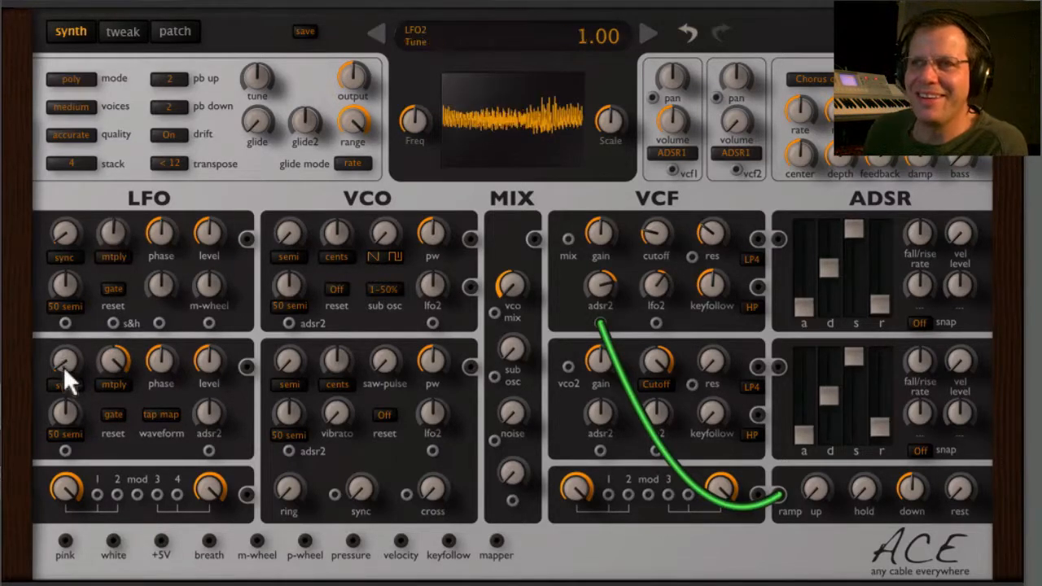
drag(62, 366, 78, 213)
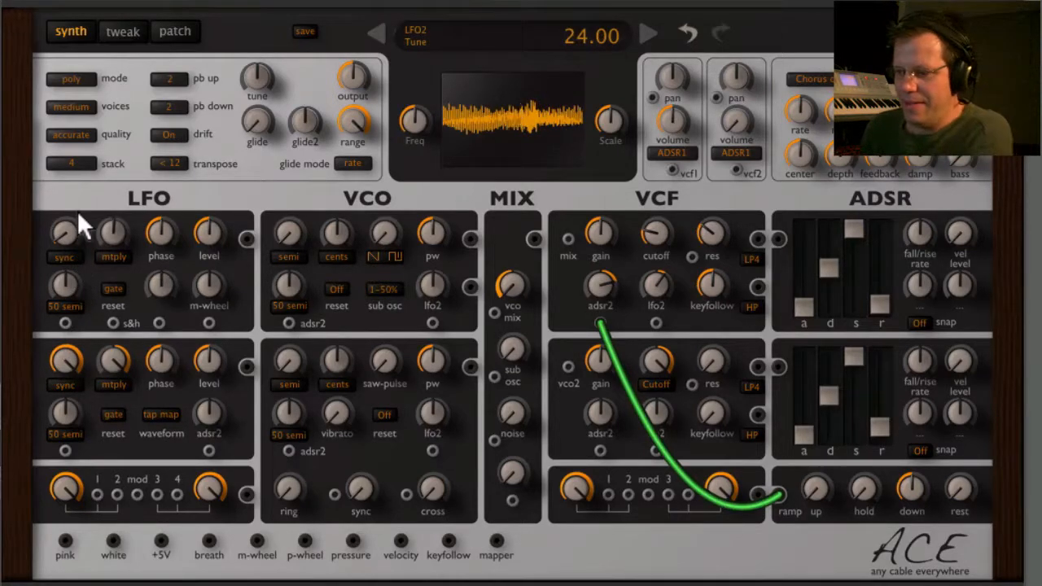
drag(218, 354, 229, 235)
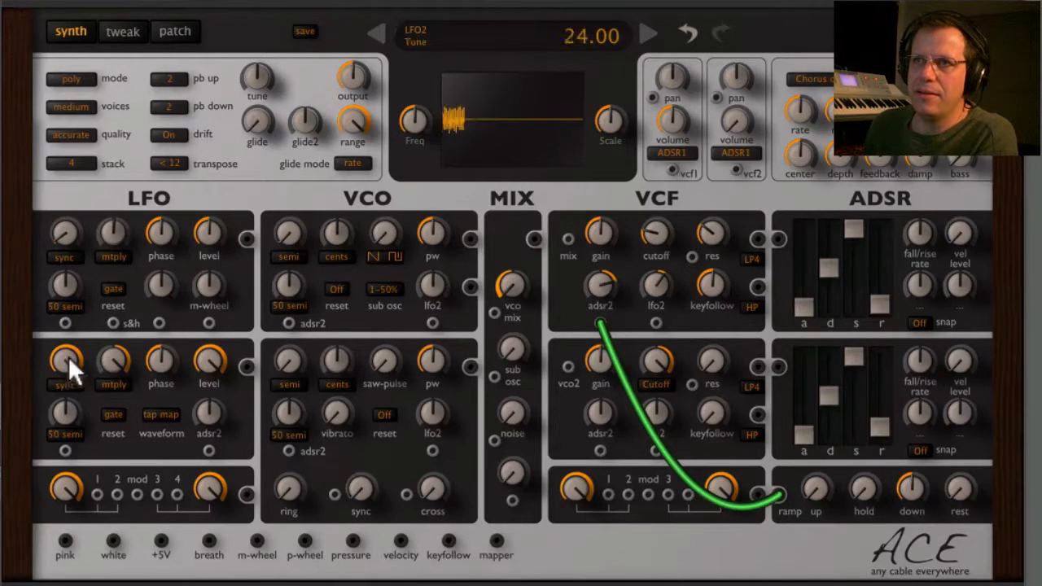
Switch the second LFO's tune mode from sync to semi and set its tune to 5.00.
drag(68, 356, 84, 302)
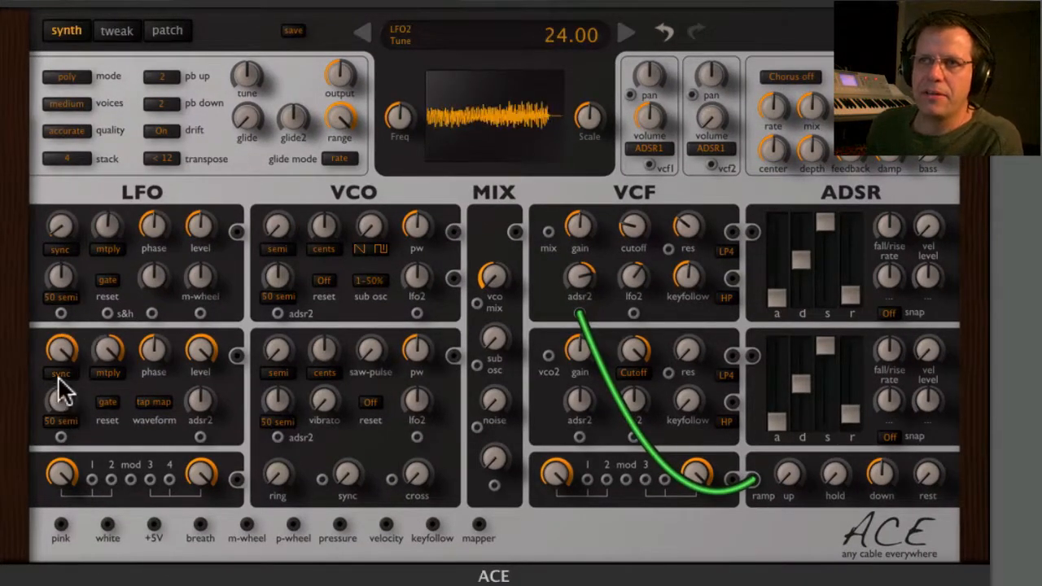
click(68, 373)
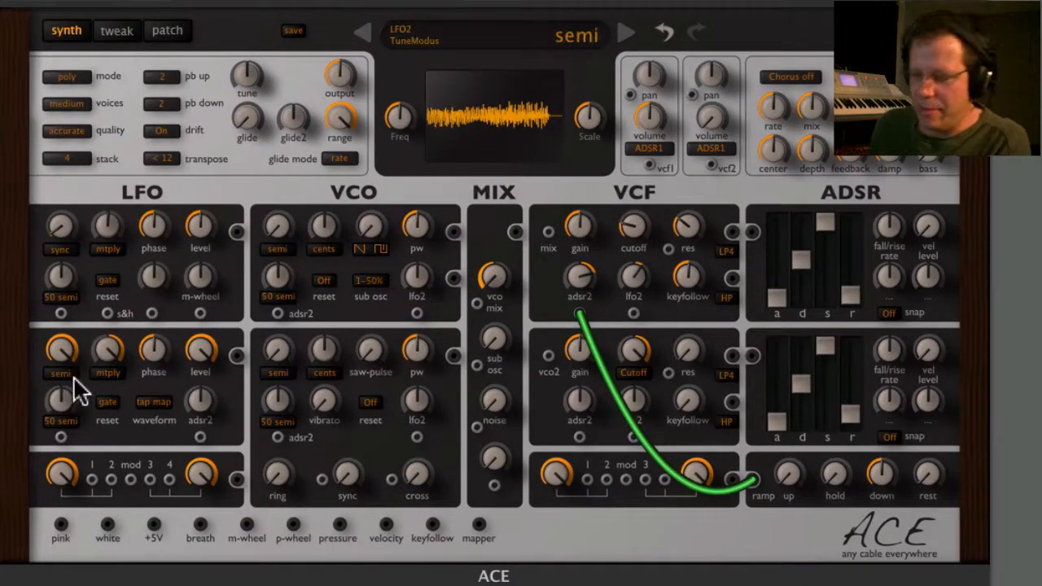
drag(68, 347, 75, 423)
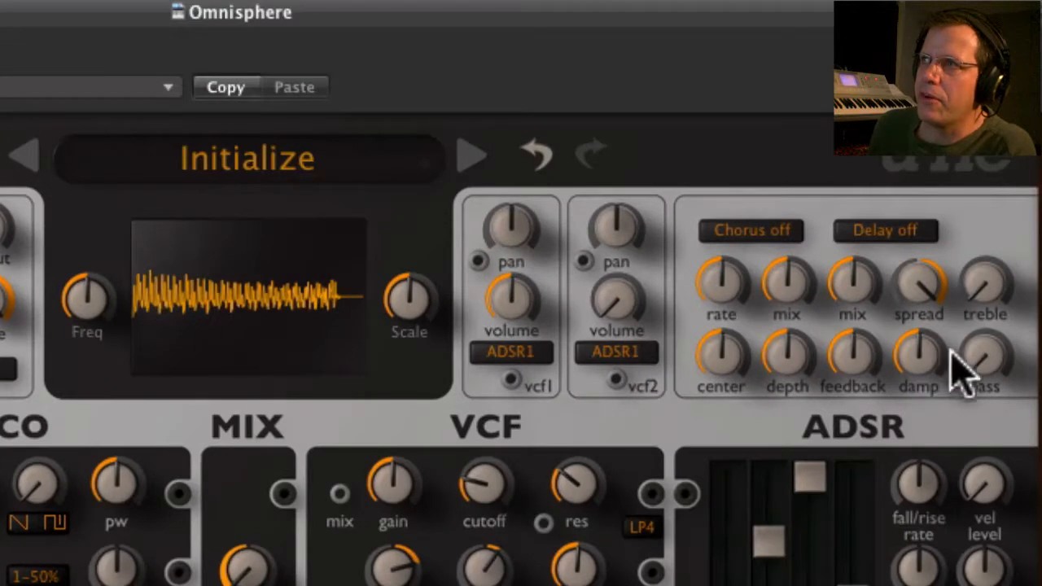
Raise the bass in the effects section and set the treble boost to 30.00.
drag(961, 371, 958, 204)
drag(989, 301, 981, 203)
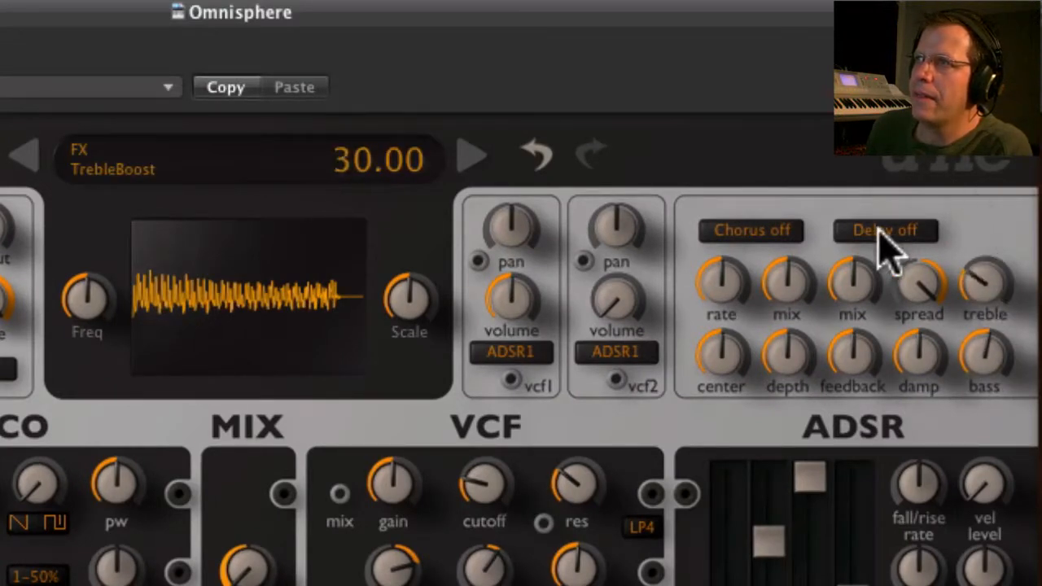
Set the delay type to 4th groove and lower the delay's mix and damp amounts.
click(885, 237)
click(878, 238)
click(881, 244)
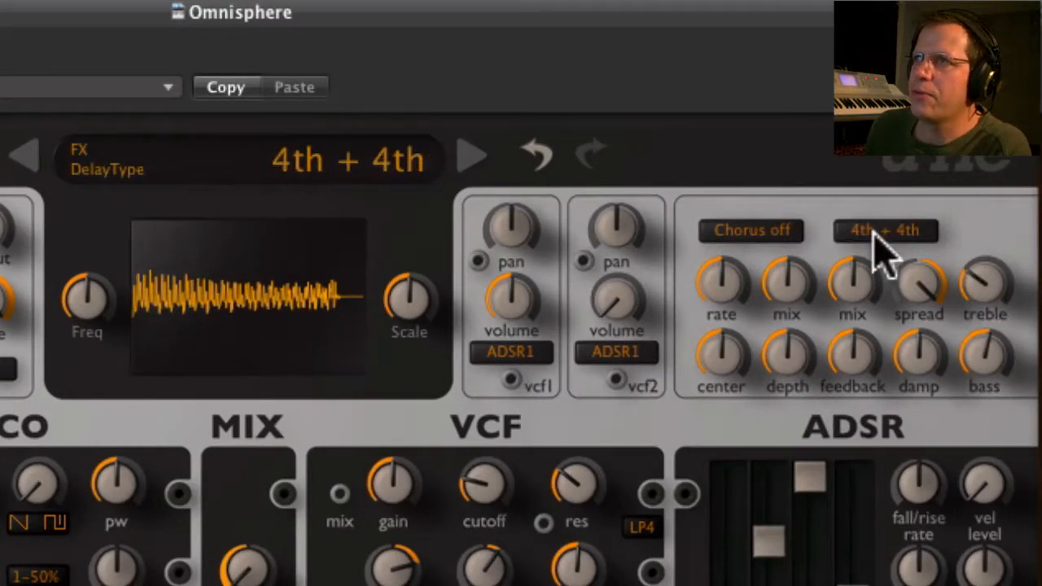
click(880, 244)
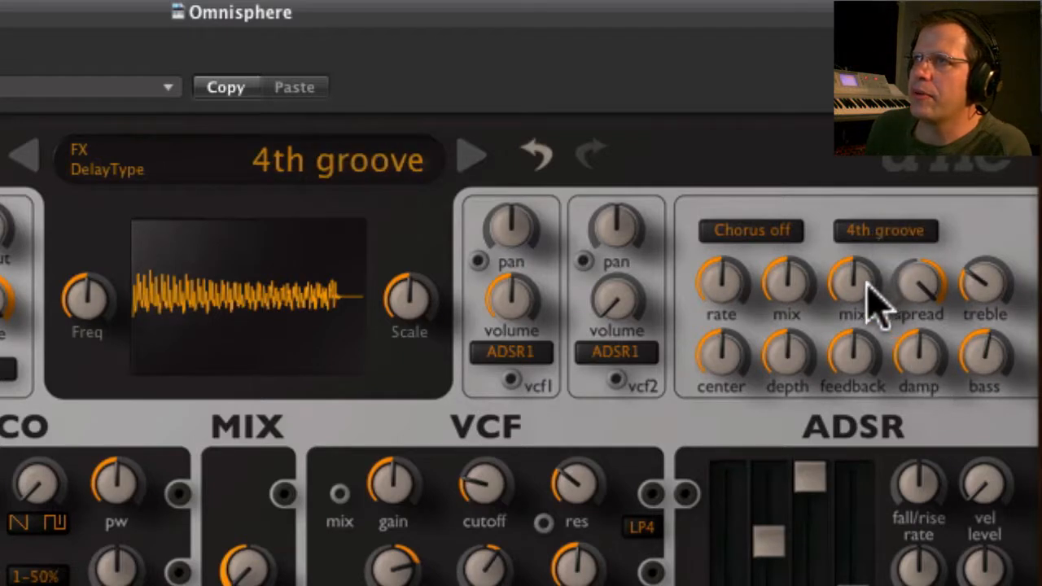
drag(876, 298, 910, 403)
drag(924, 366, 867, 442)
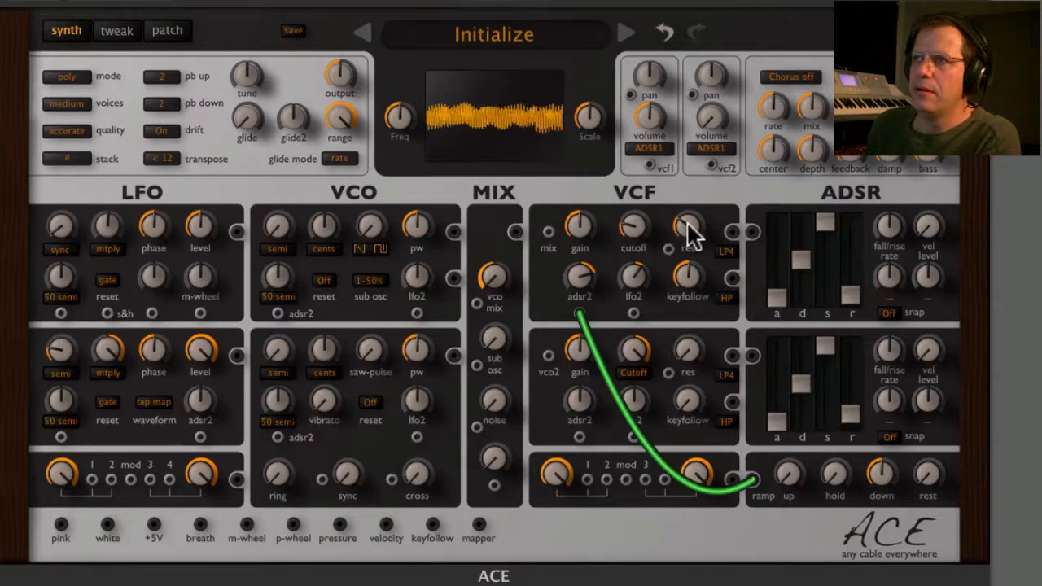
On VCF1, raise the resonance to about halfway and reduce the gain.
drag(691, 233, 684, 189)
drag(579, 222, 582, 259)
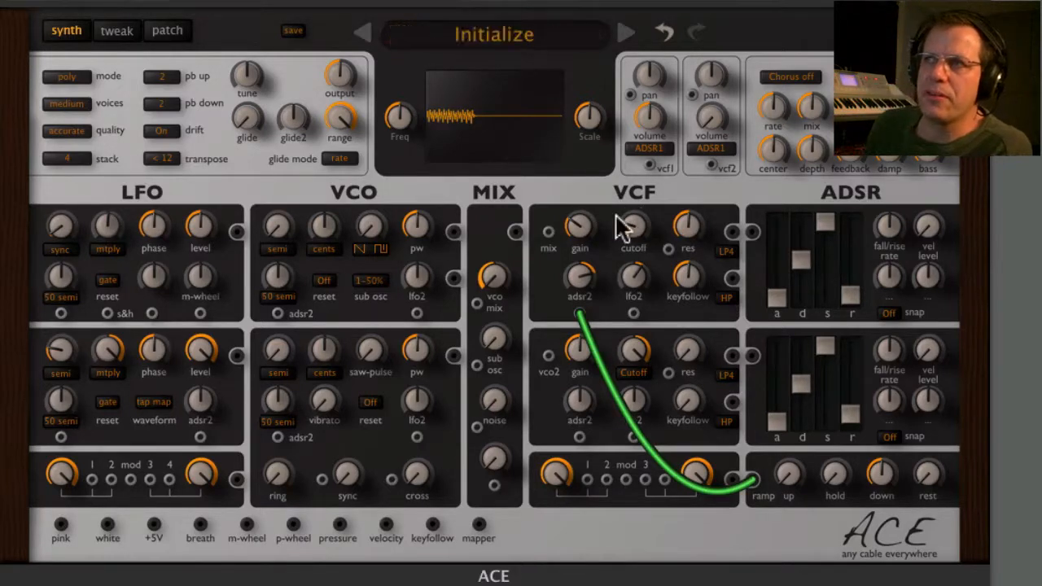
drag(583, 226, 579, 214)
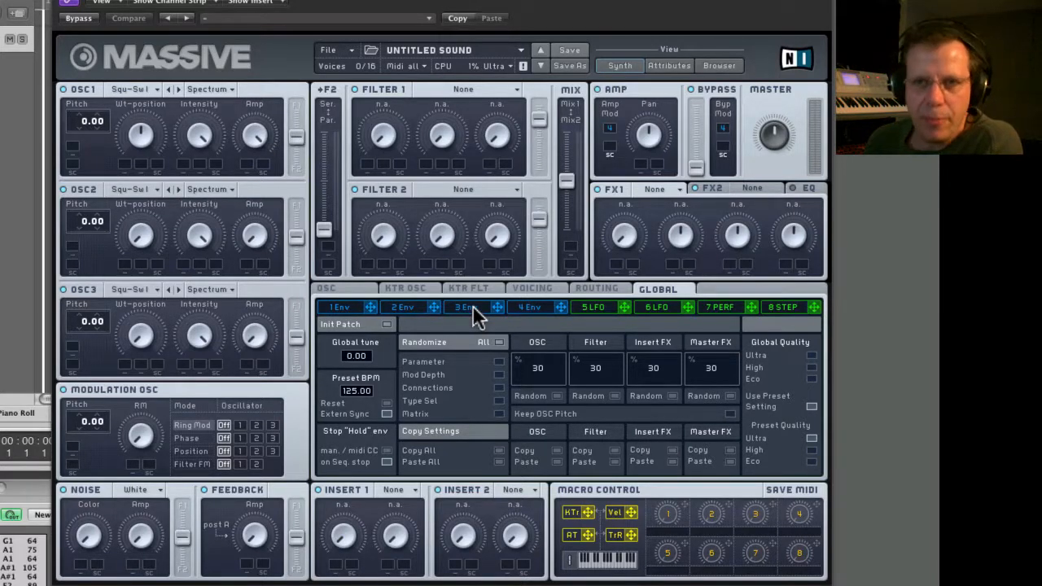
In Massive, set envelope 4's two morph shapes to 5 and 17 and its loop to 1.
click(542, 309)
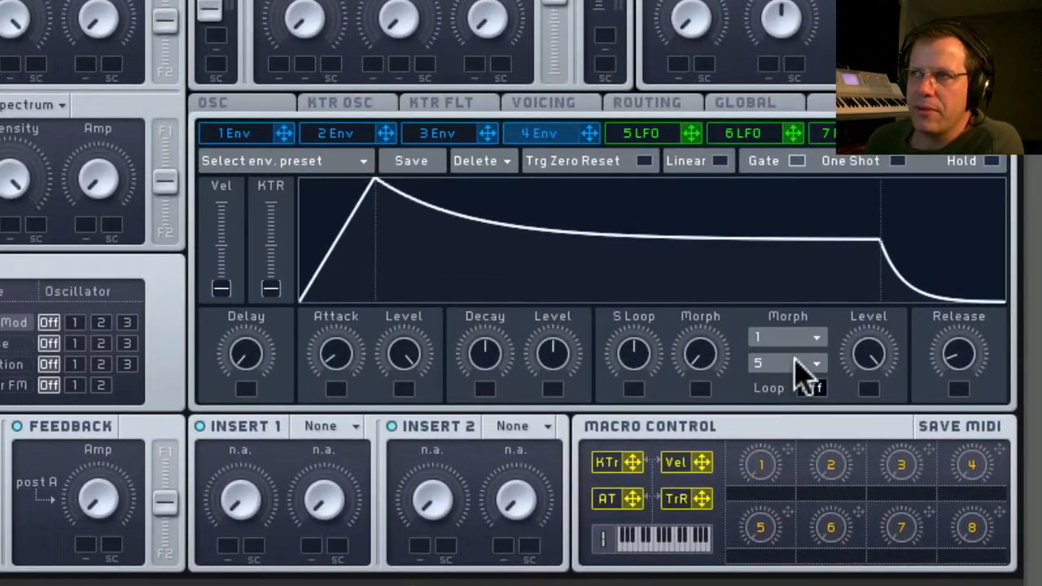
click(801, 366)
click(795, 300)
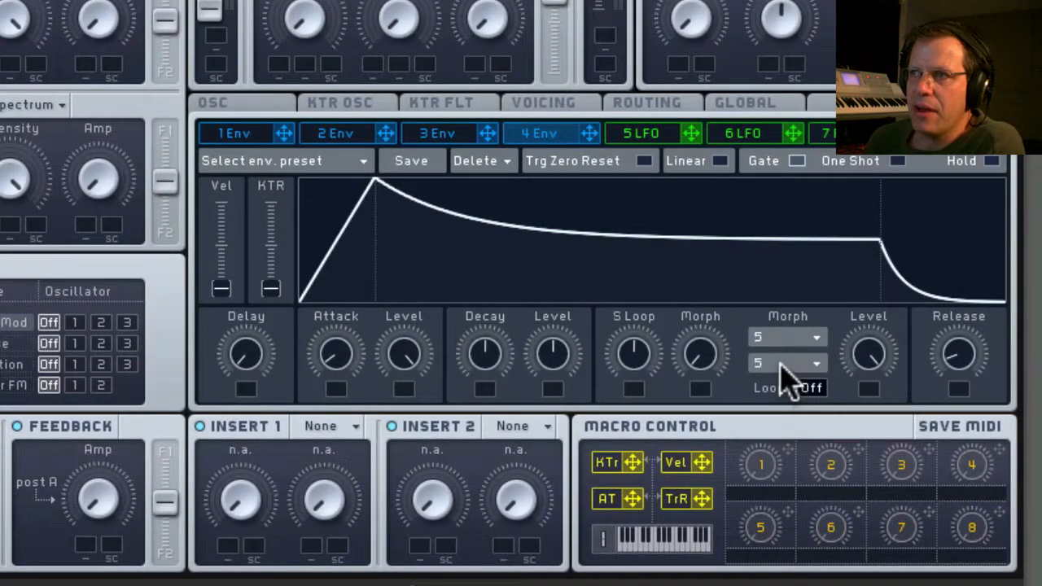
click(785, 370)
click(794, 484)
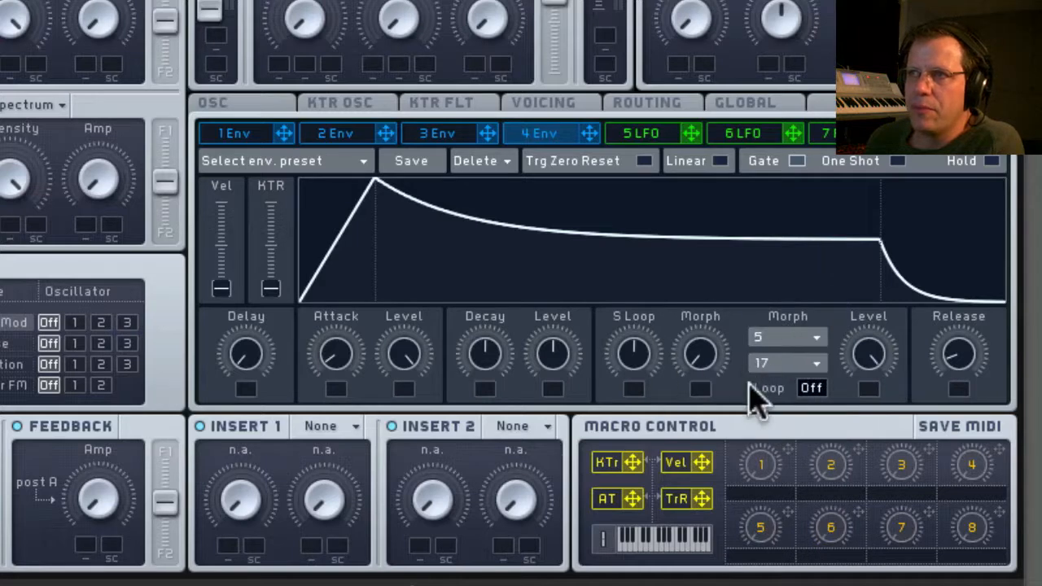
click(814, 388)
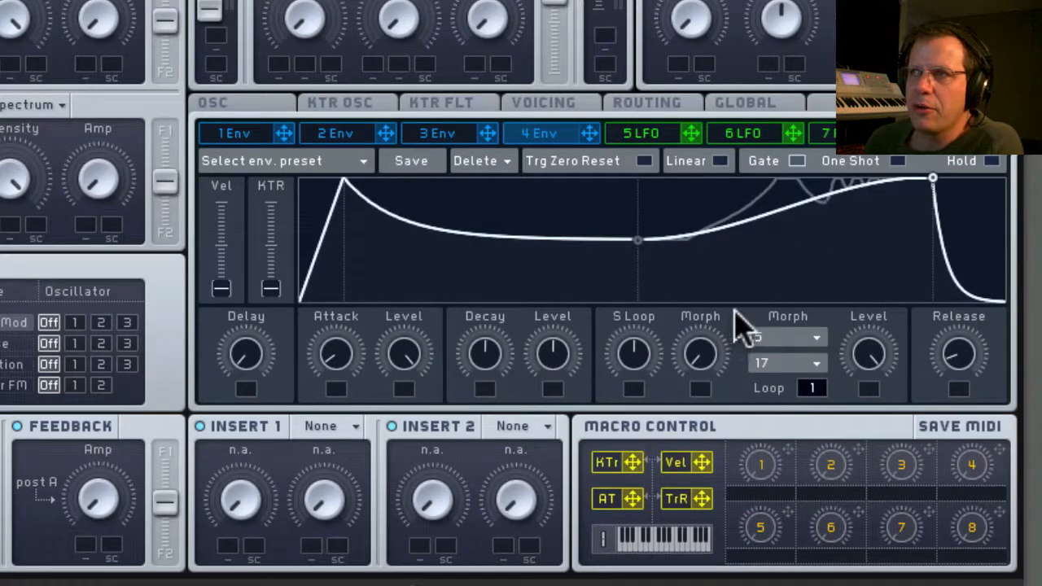
Set envelope 4's two morph shapes to 17 and 21 and raise Morph to blend between them.
click(798, 365)
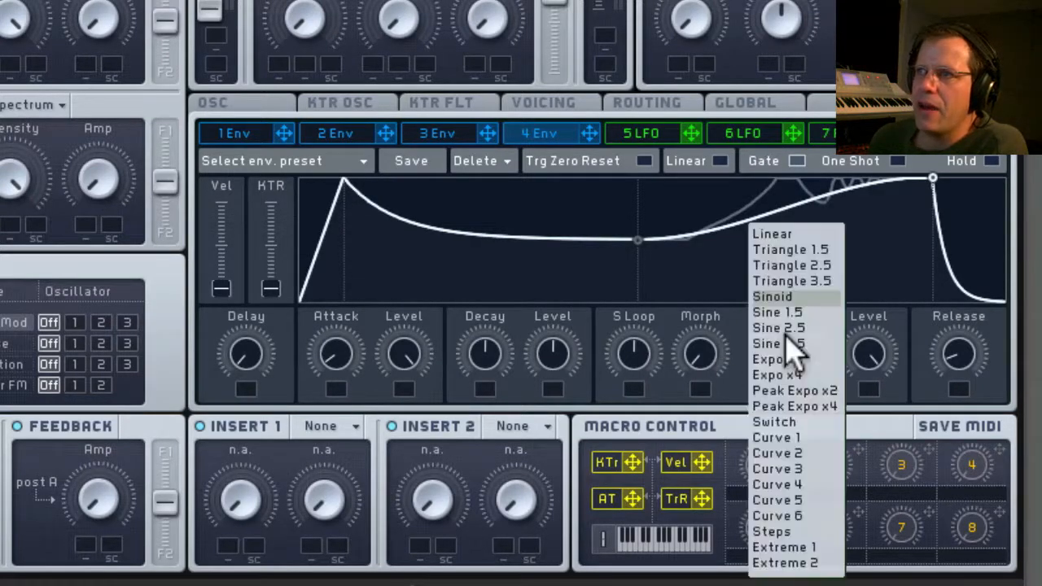
click(792, 471)
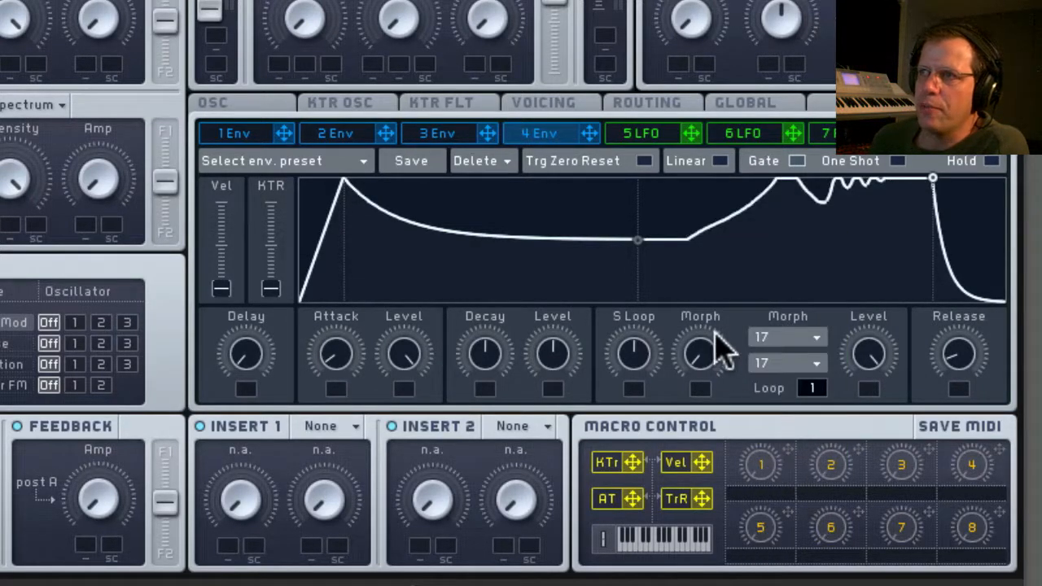
drag(709, 372, 712, 326)
click(790, 364)
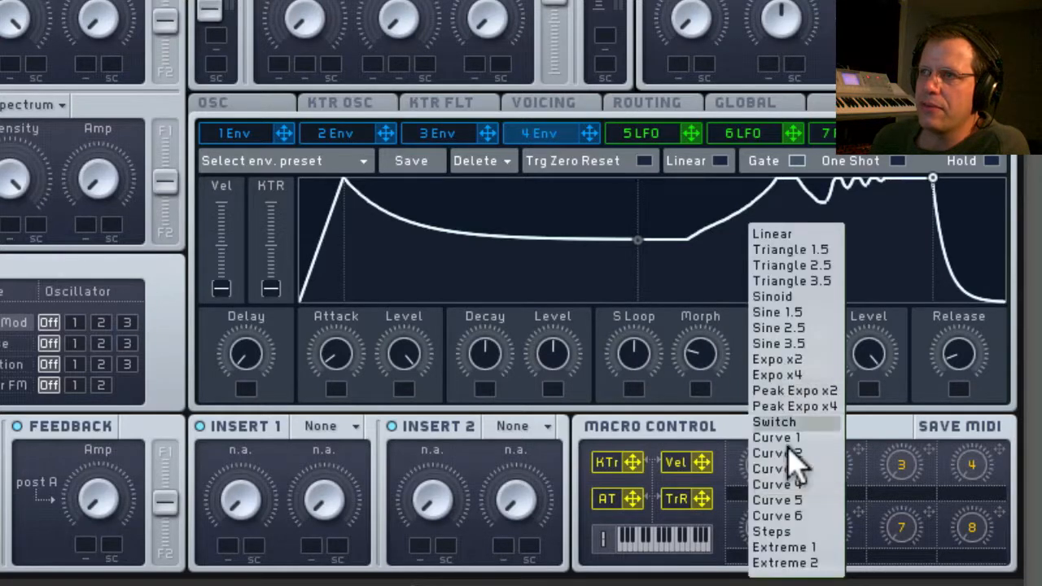
click(798, 560)
drag(713, 362, 743, 336)
Increase envelope 4's S Loop, set Morph fully to the second shape, and set the loop end level to about a quarter.
drag(868, 356, 865, 583)
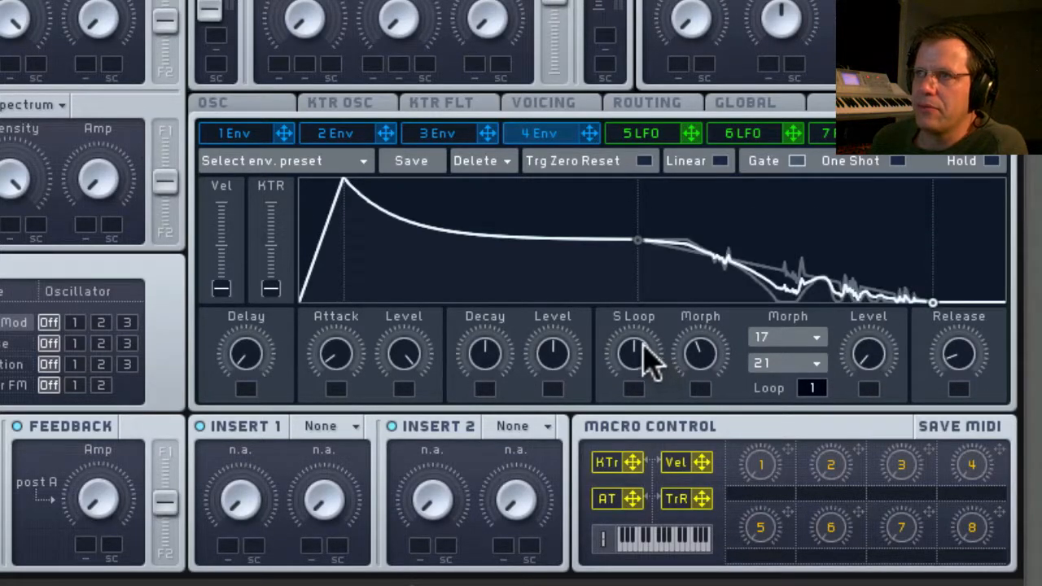
drag(641, 344, 651, 298)
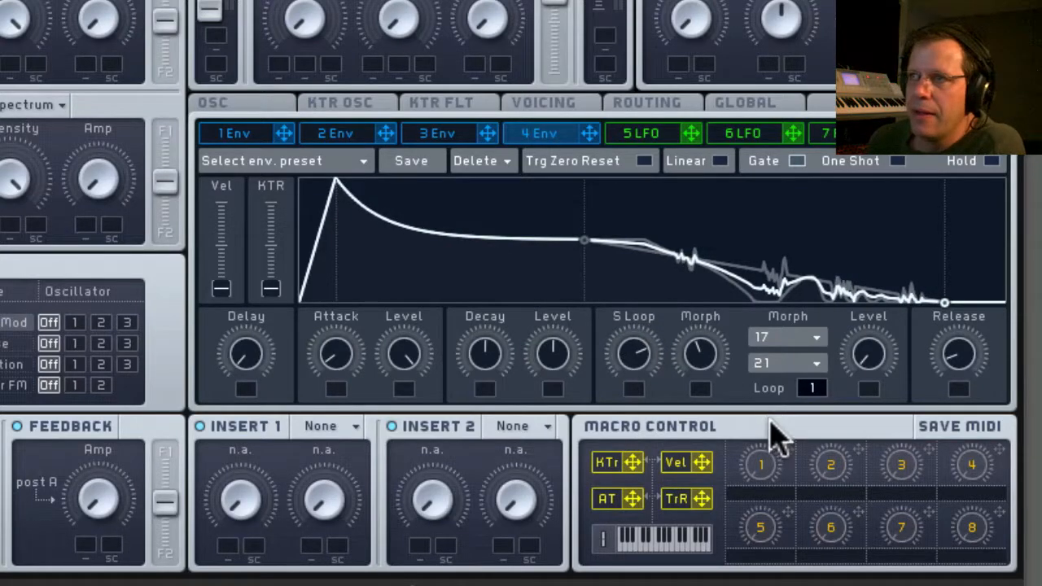
drag(711, 370, 740, 182)
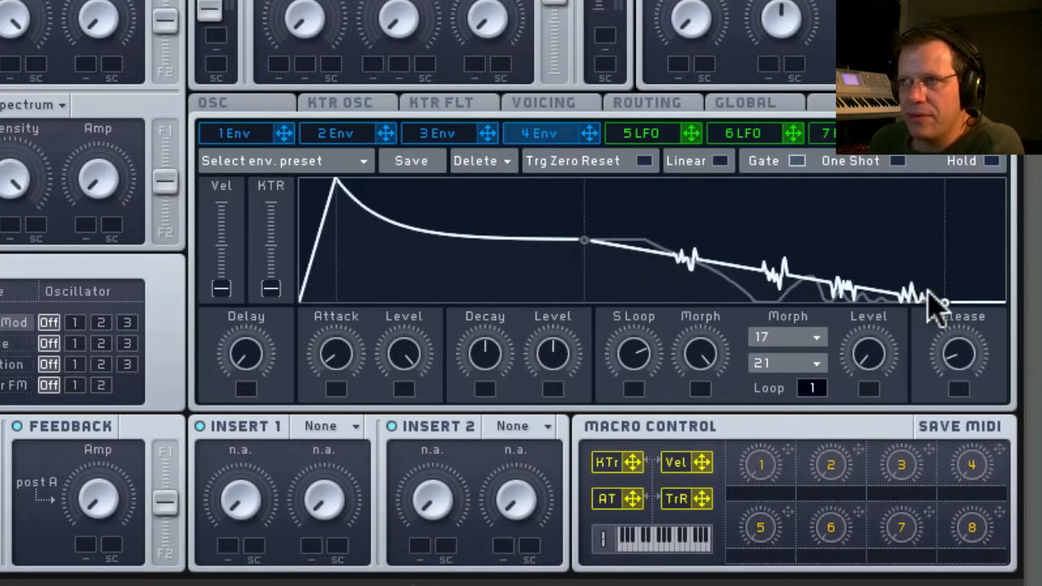
drag(891, 360, 876, 308)
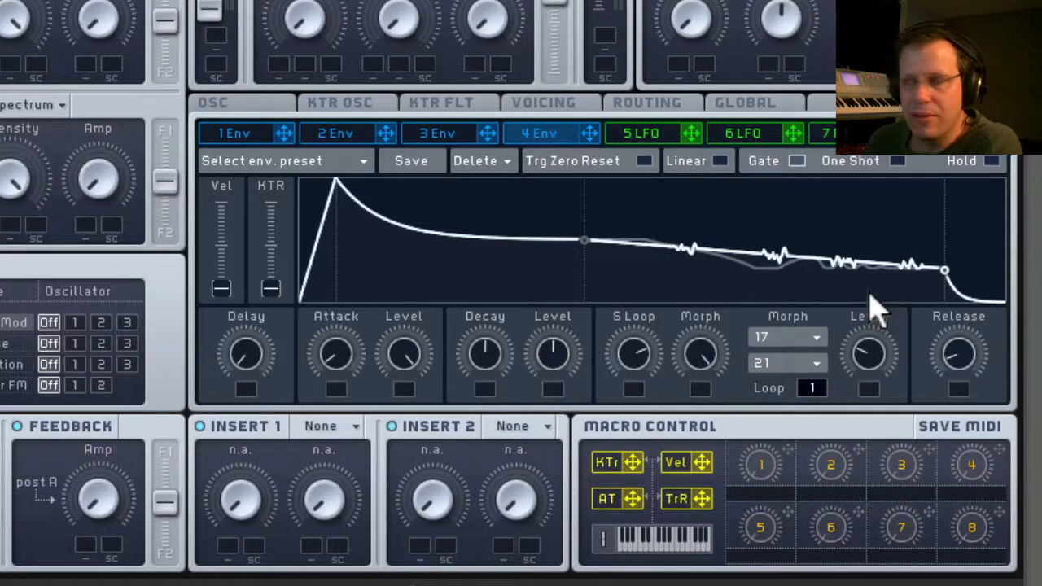
Try an infinite loop on envelope 4, change the first morph shape to 18, and set Loop to Off.
drag(811, 385, 842, 122)
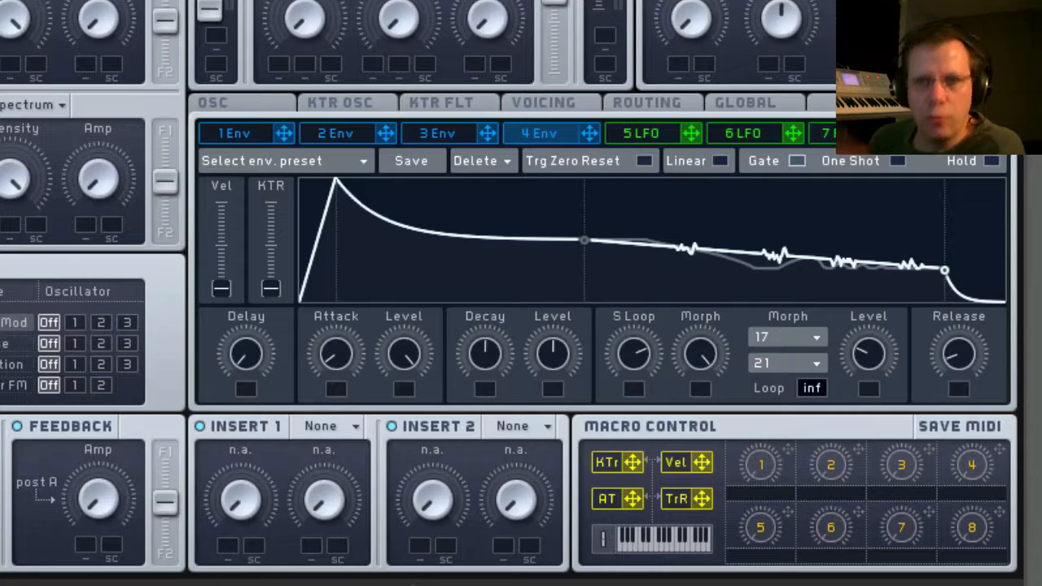
click(806, 338)
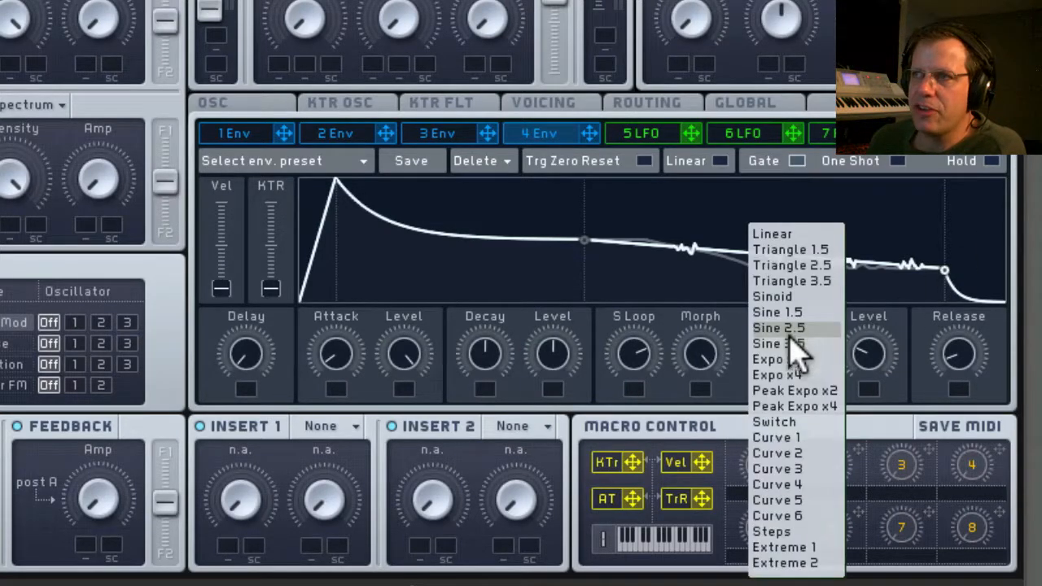
click(771, 501)
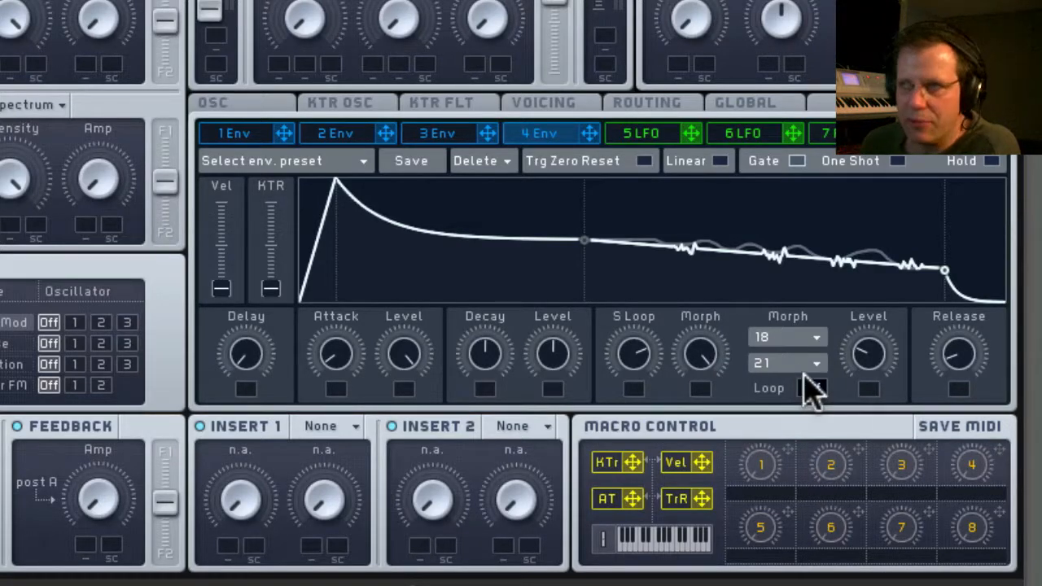
drag(815, 390, 832, 585)
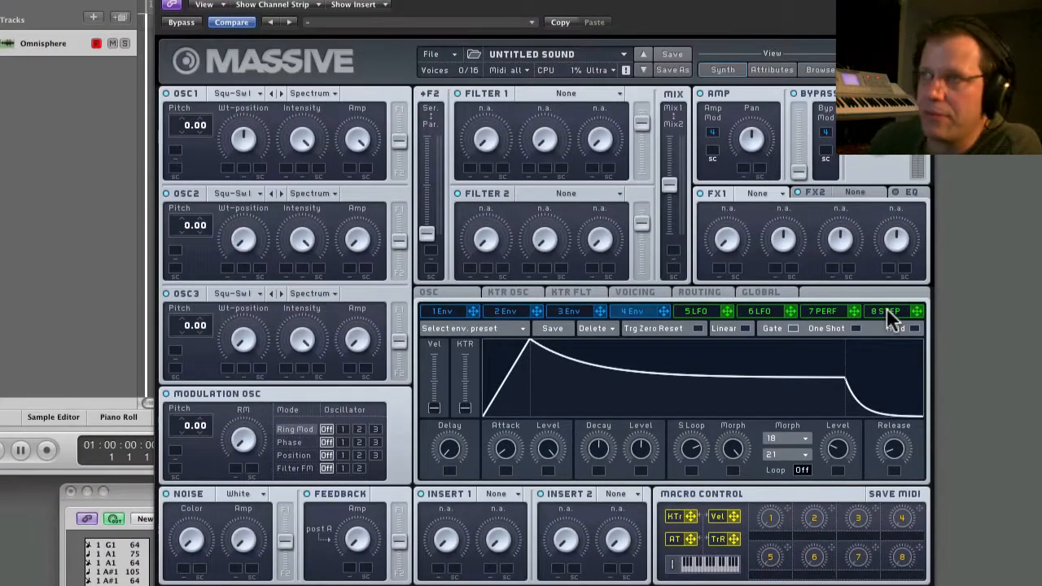
Search the sound library for "Detune pulse", load the Detune Pulse preset, and return to the synth view.
click(887, 309)
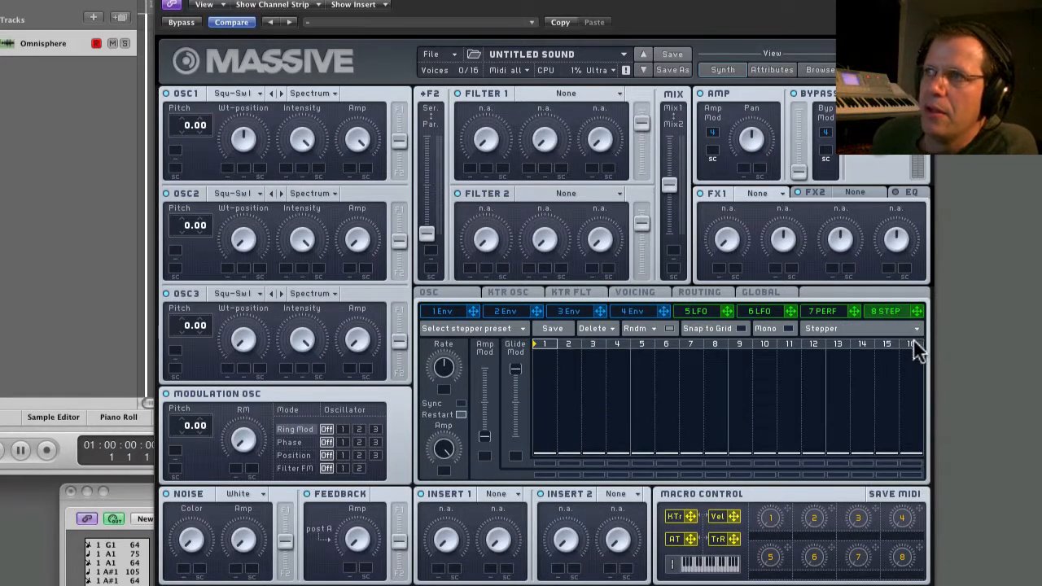
click(821, 70)
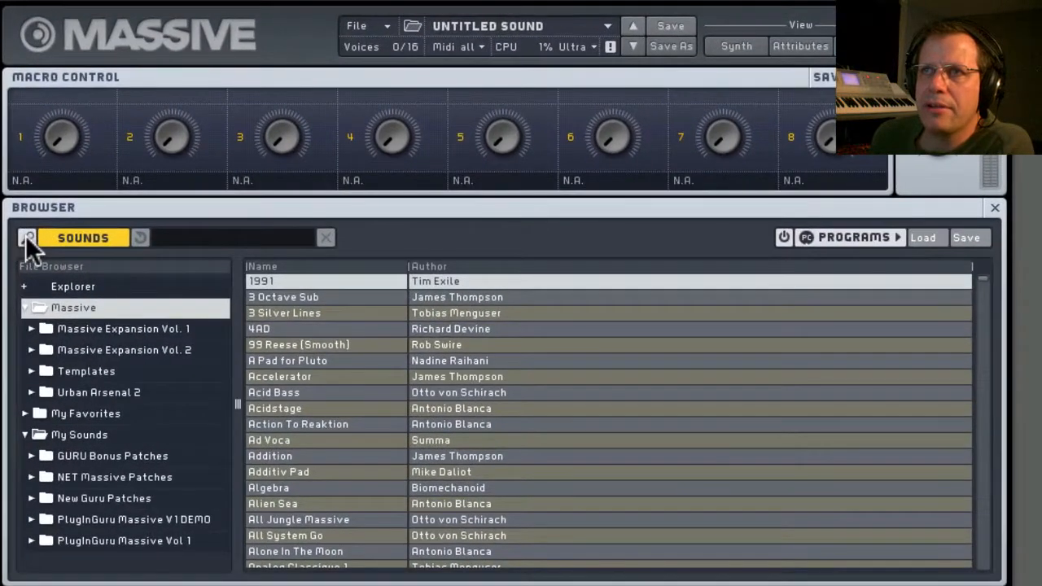
click(26, 237)
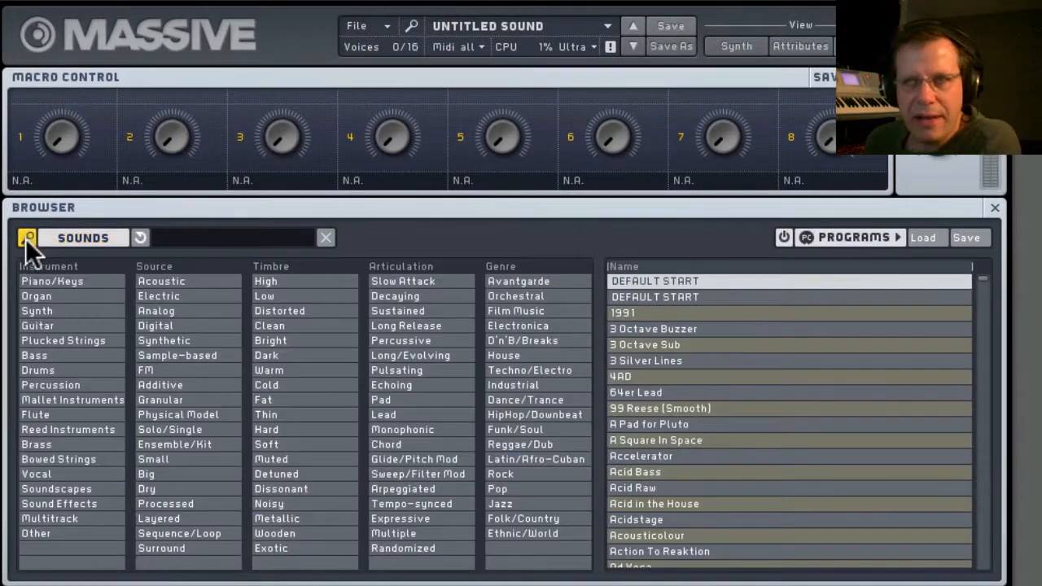
click(183, 237)
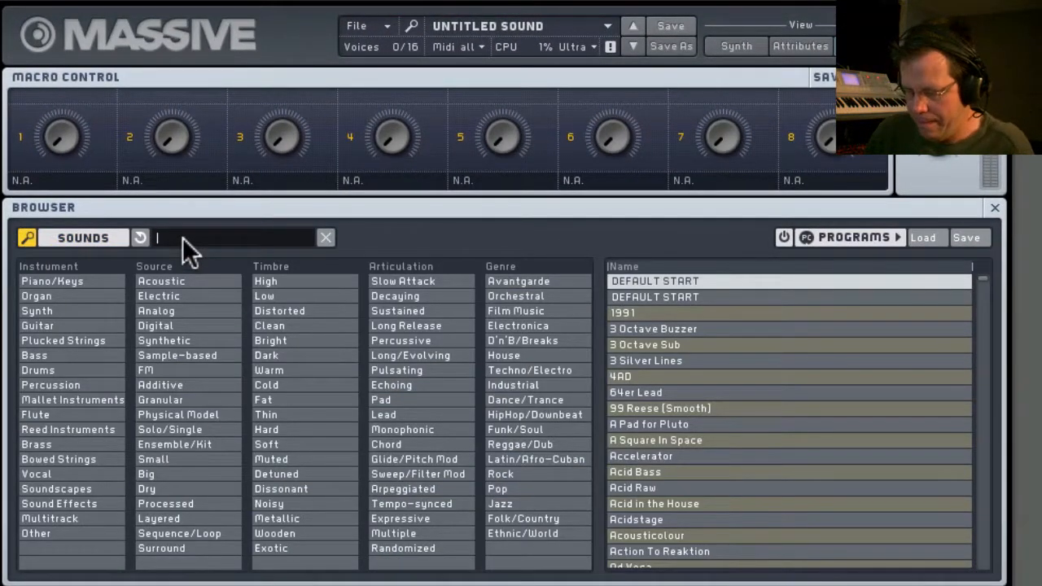
text(De)
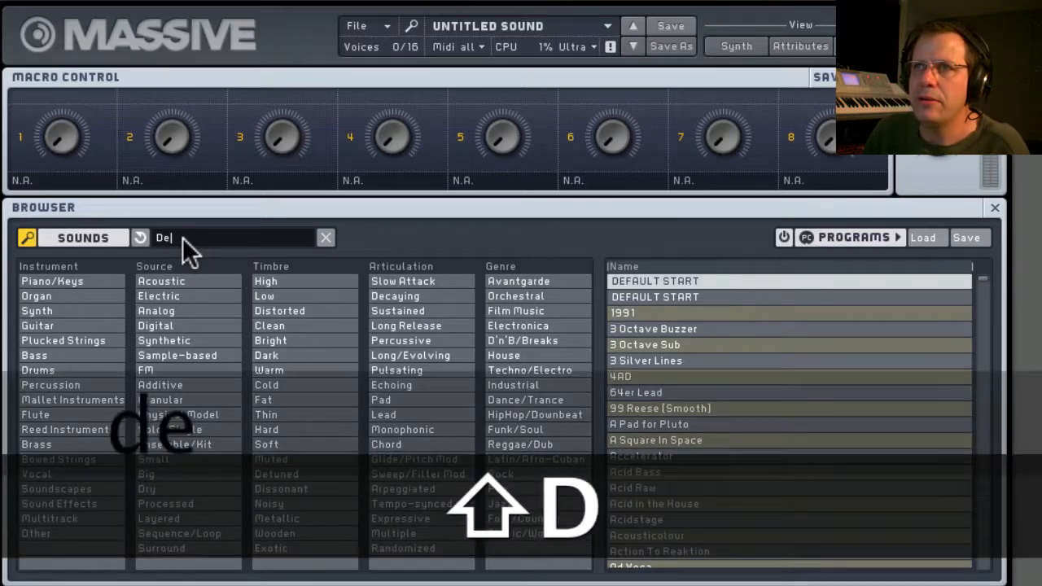
text(tune pulse)
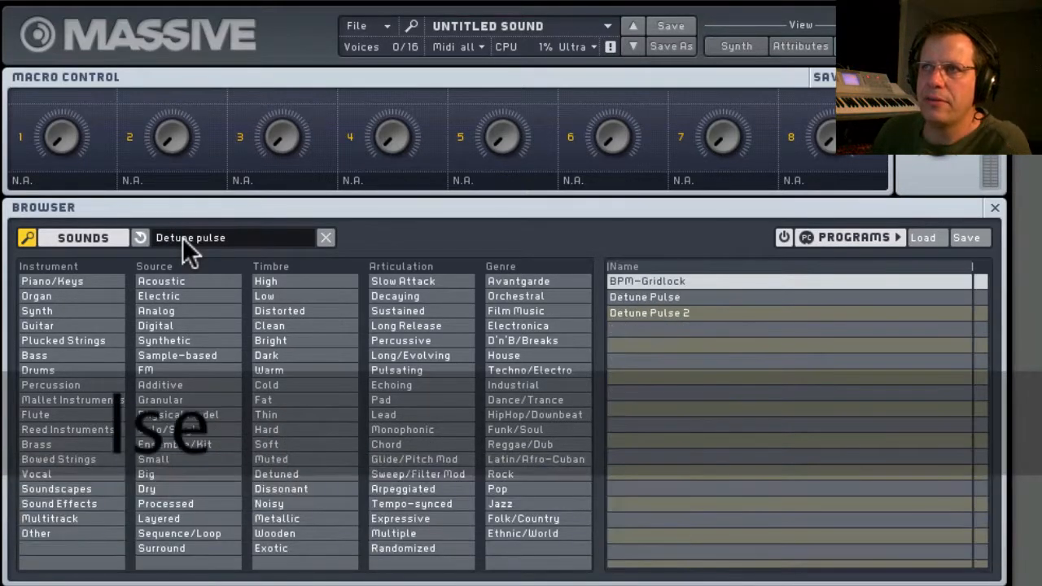
click(644, 297)
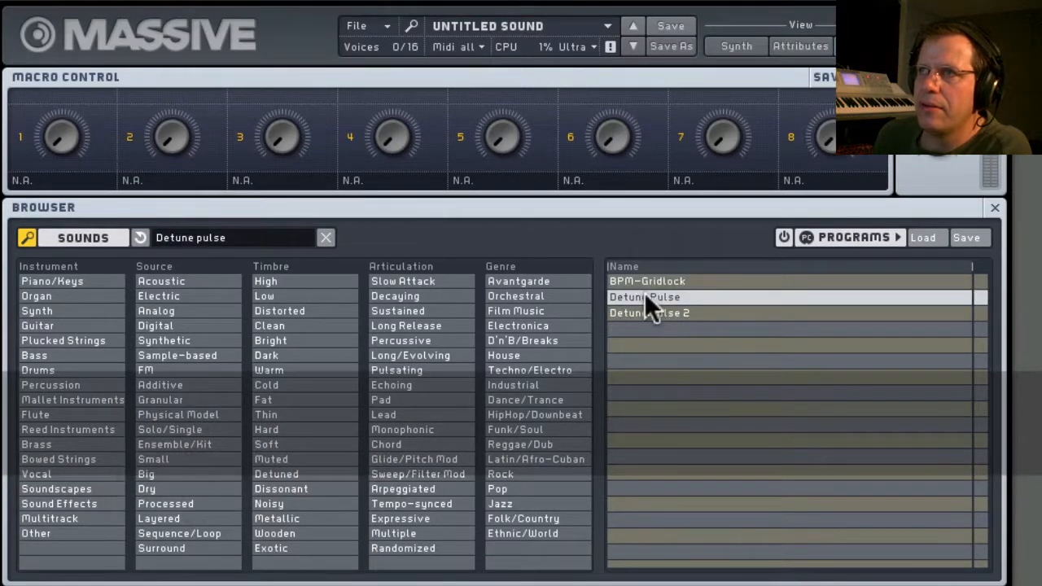
click(725, 48)
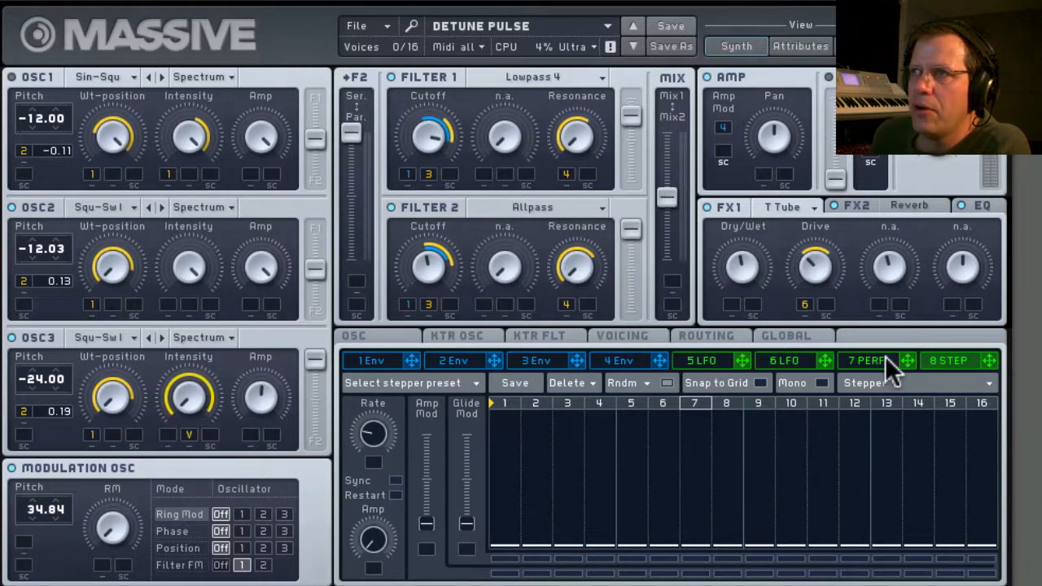
click(985, 383)
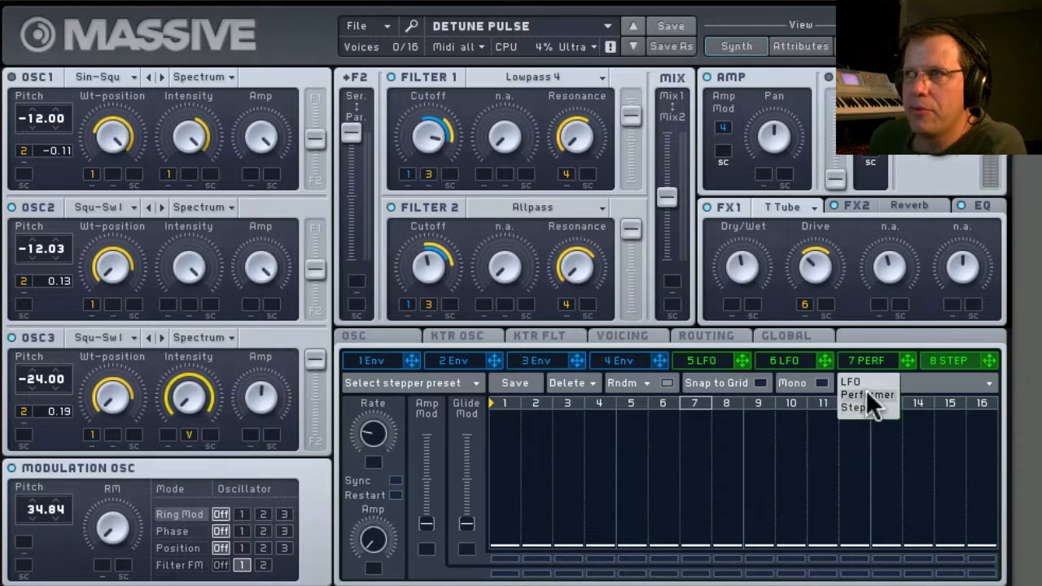
click(952, 386)
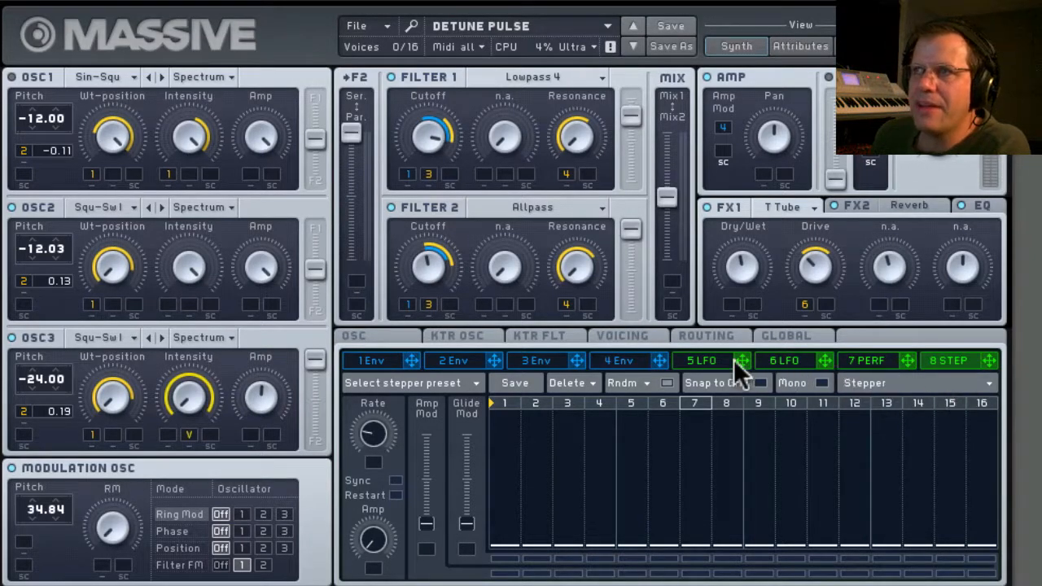
click(700, 360)
click(987, 384)
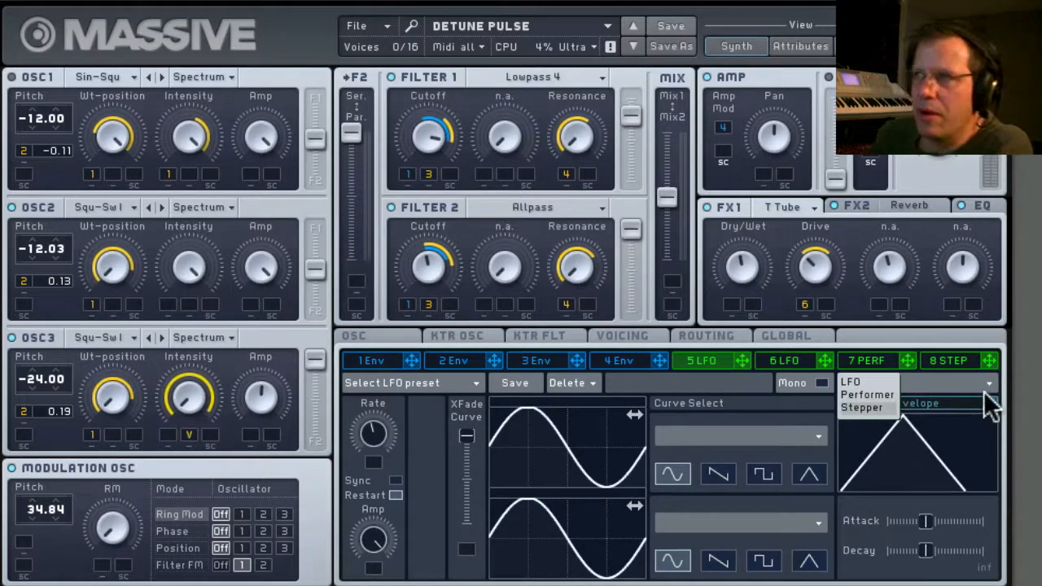
click(959, 359)
Change modulator 8 from Stepper to a tempo-synced Performer and raise its XFade Seq fully.
click(959, 359)
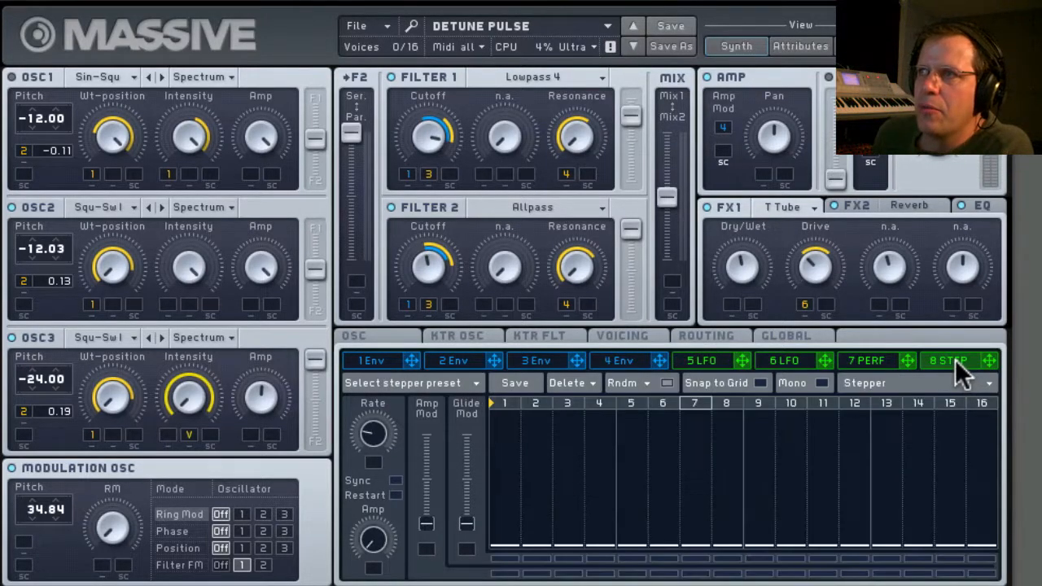
click(988, 384)
click(870, 395)
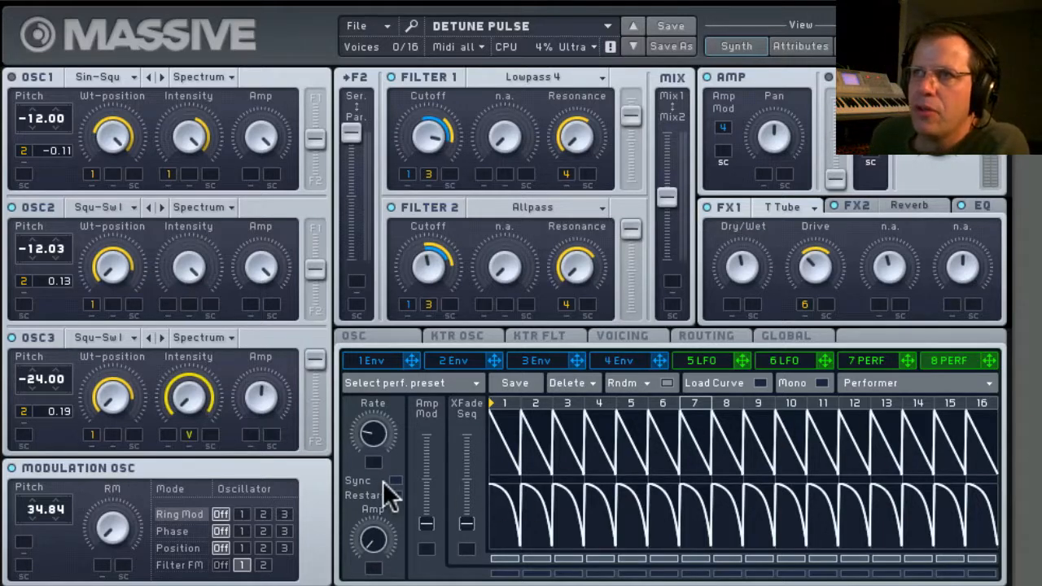
click(395, 481)
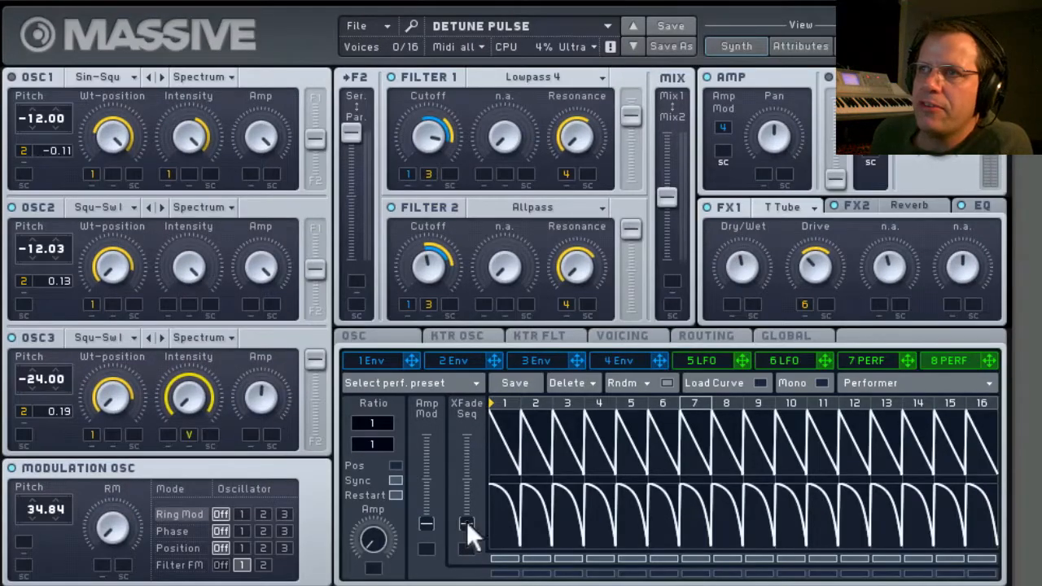
drag(473, 438, 474, 405)
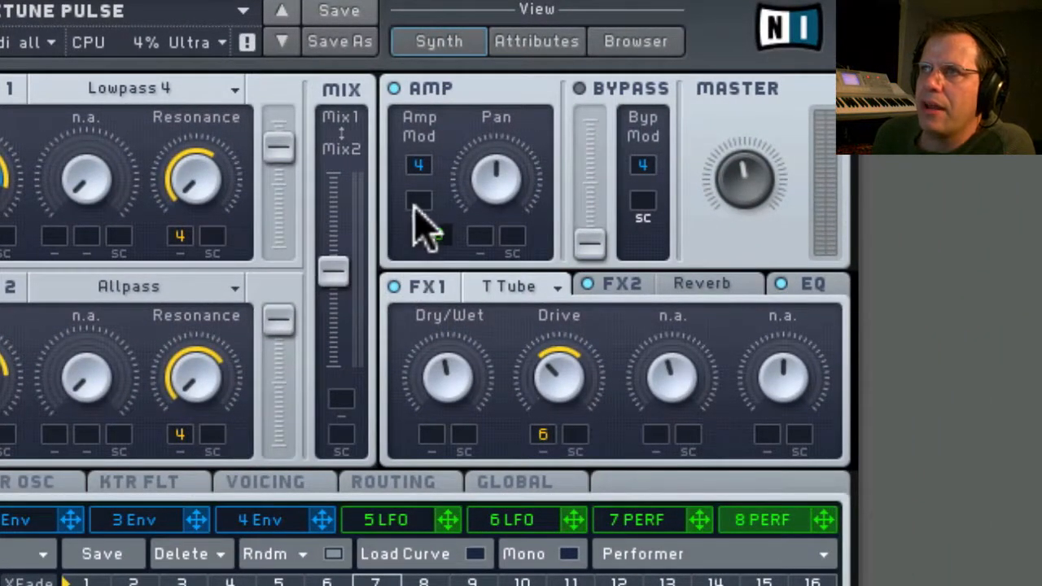
Assign performer 8 to the amp's sidechain modulation slot and set its sync ratio to 1/8.
drag(419, 199, 419, 201)
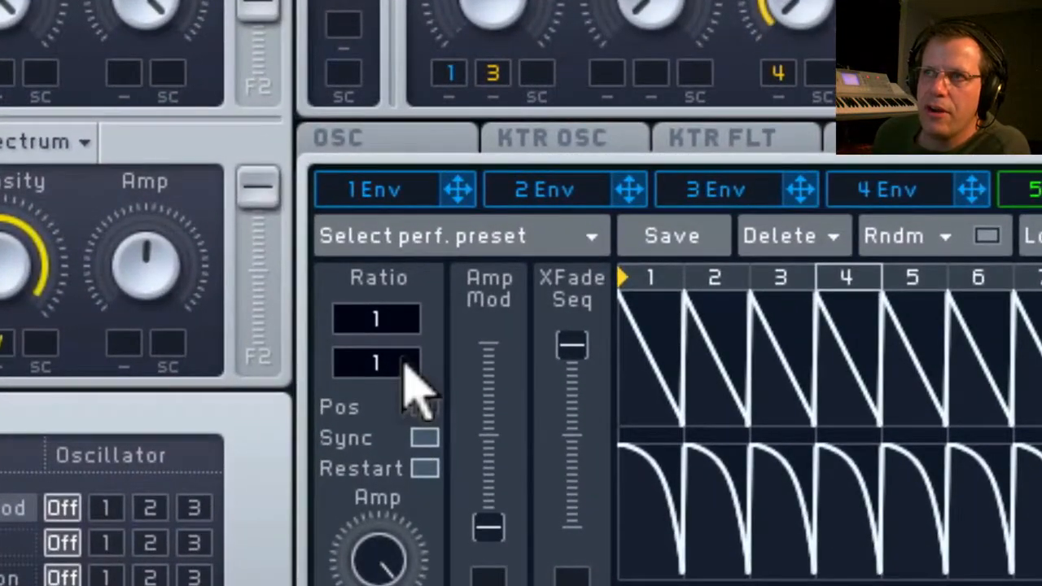
drag(385, 444, 386, 437)
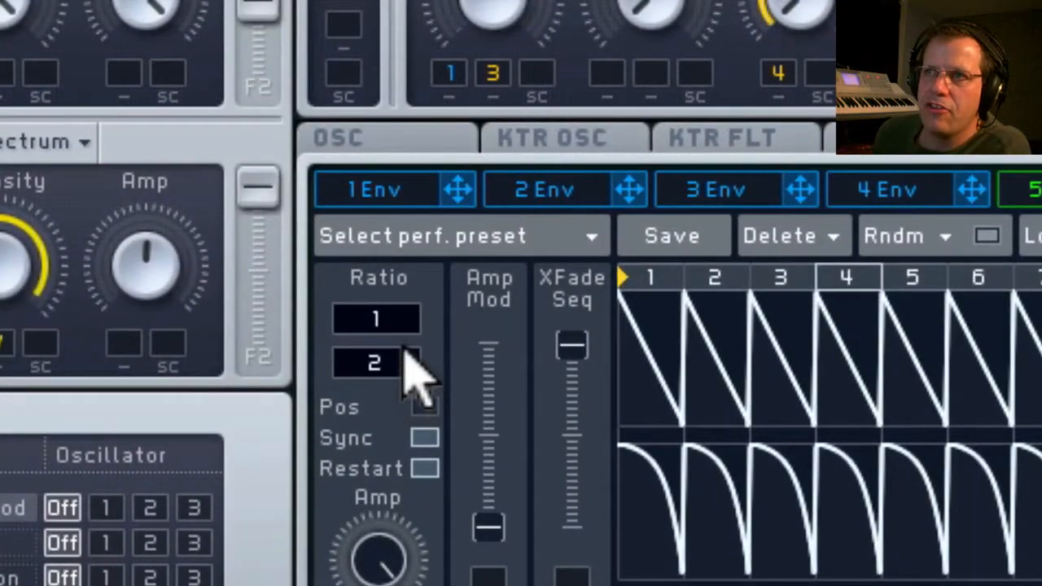
drag(405, 350, 407, 310)
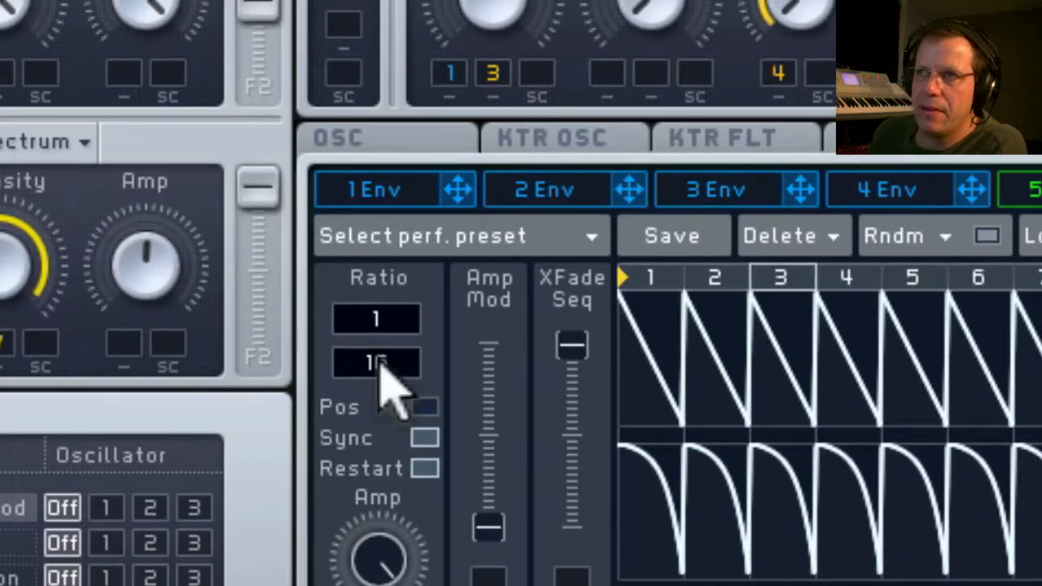
drag(379, 361, 389, 383)
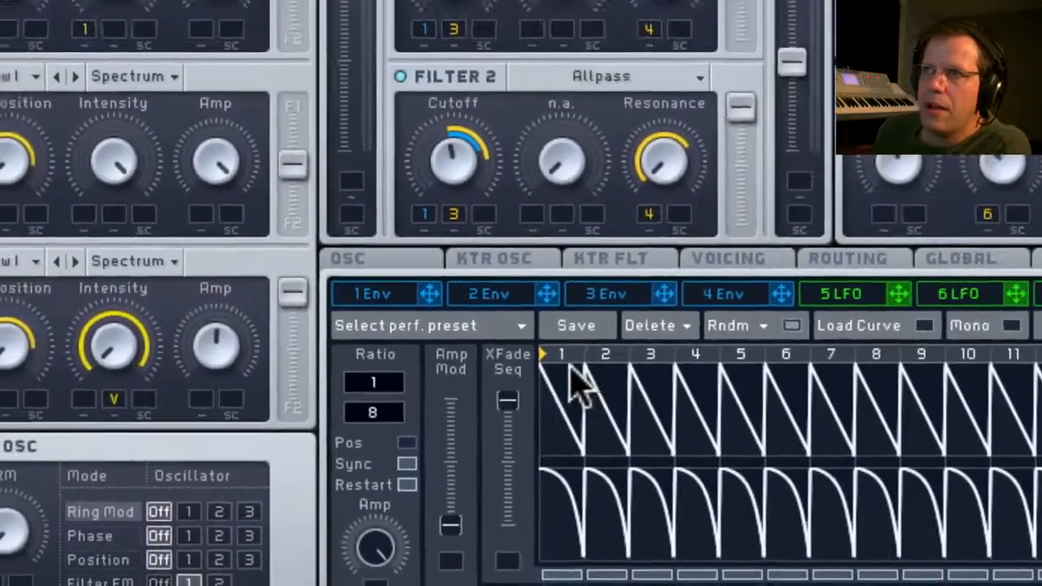
Draw varied amplitudes across the 16 steps of performer 8's upper sequence, with steps 3 and 15 at full height.
drag(661, 303, 851, 380)
mouse_move(623, 421)
mouse_down()
mouse_move(761, 438)
mouse_move(893, 372)
mouse_move(1034, 383)
mouse_up()
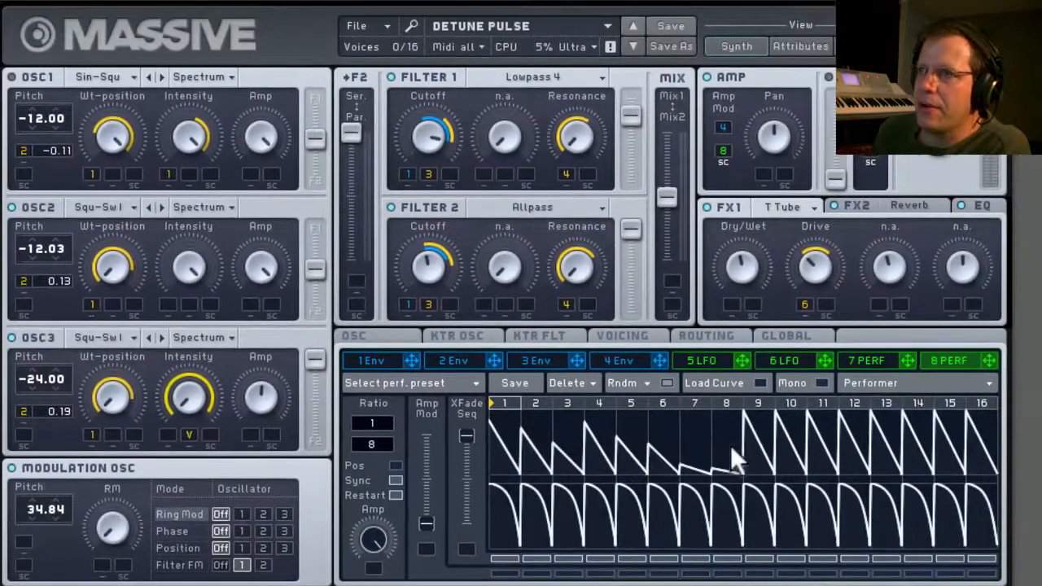
drag(944, 452, 848, 486)
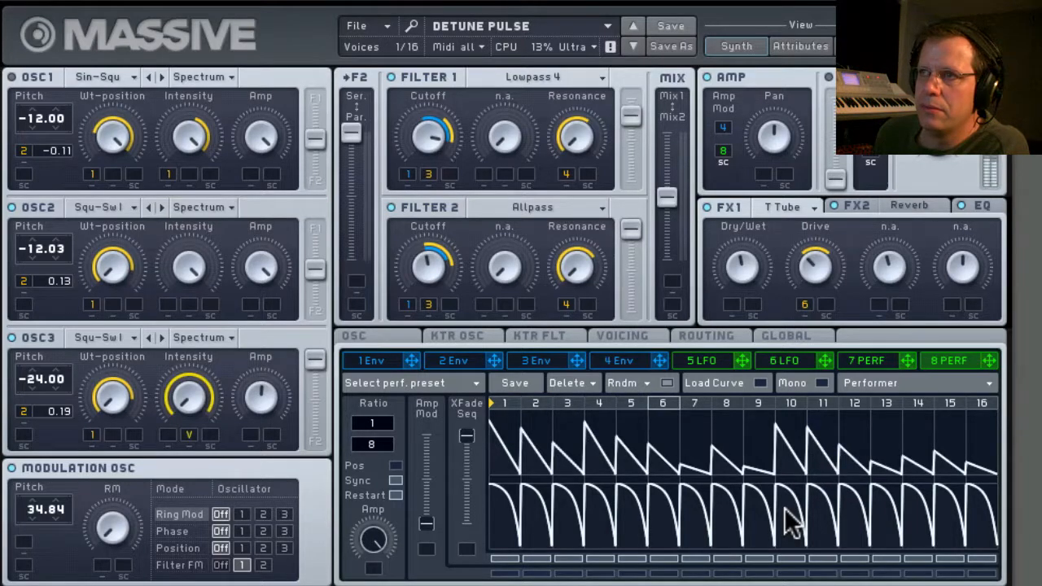
click(951, 413)
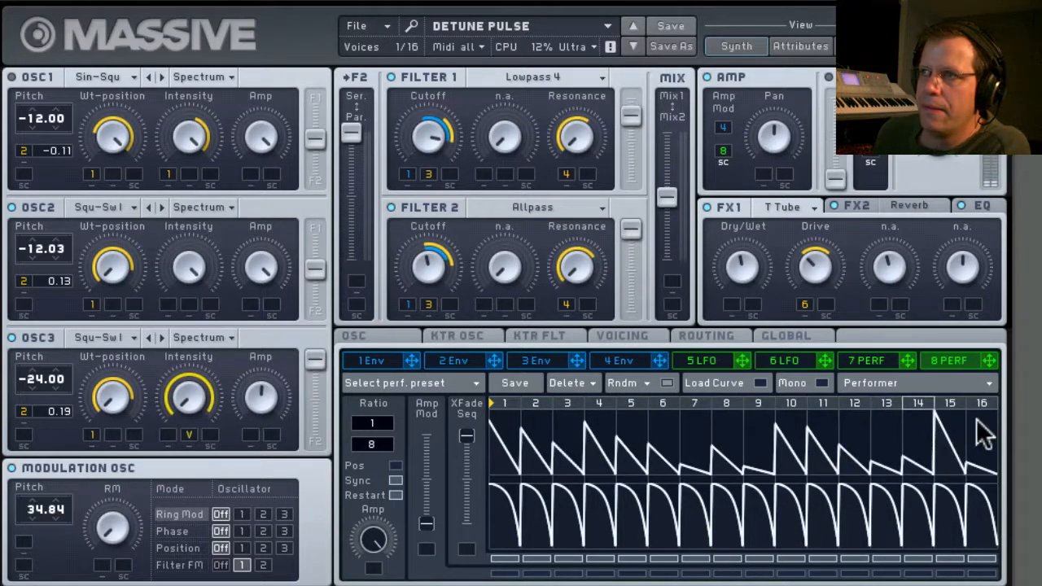
drag(587, 439, 582, 371)
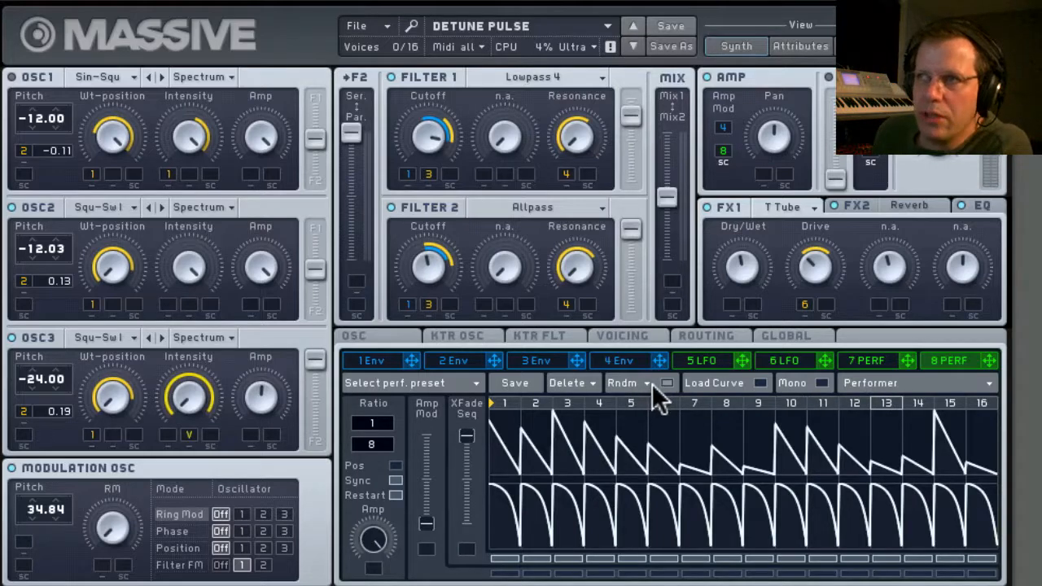
Enable Load Curve and apply the steep exponential decay curve to step 1 of performer 8's upper sequence.
click(744, 382)
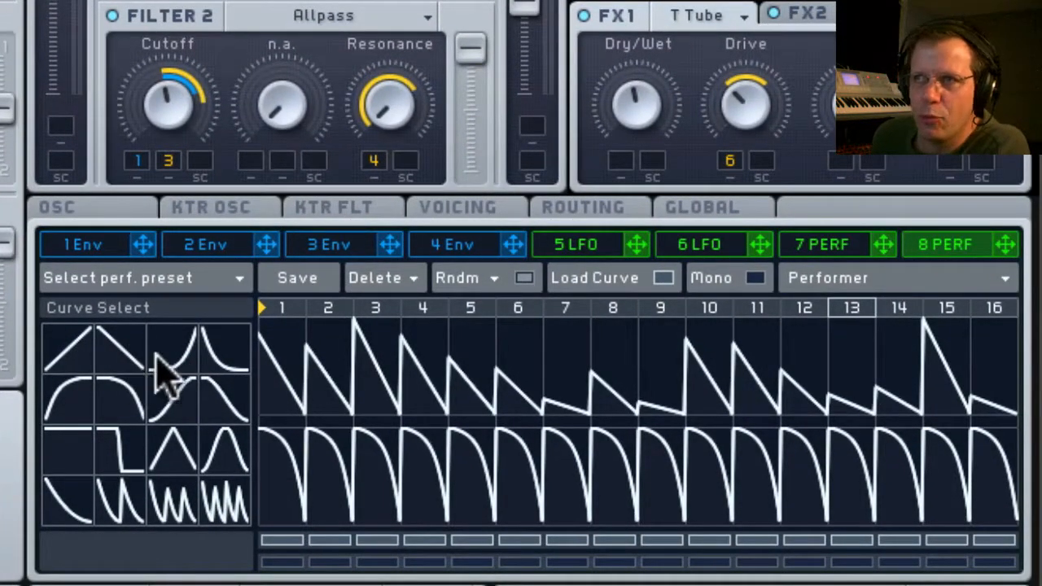
click(236, 364)
click(282, 356)
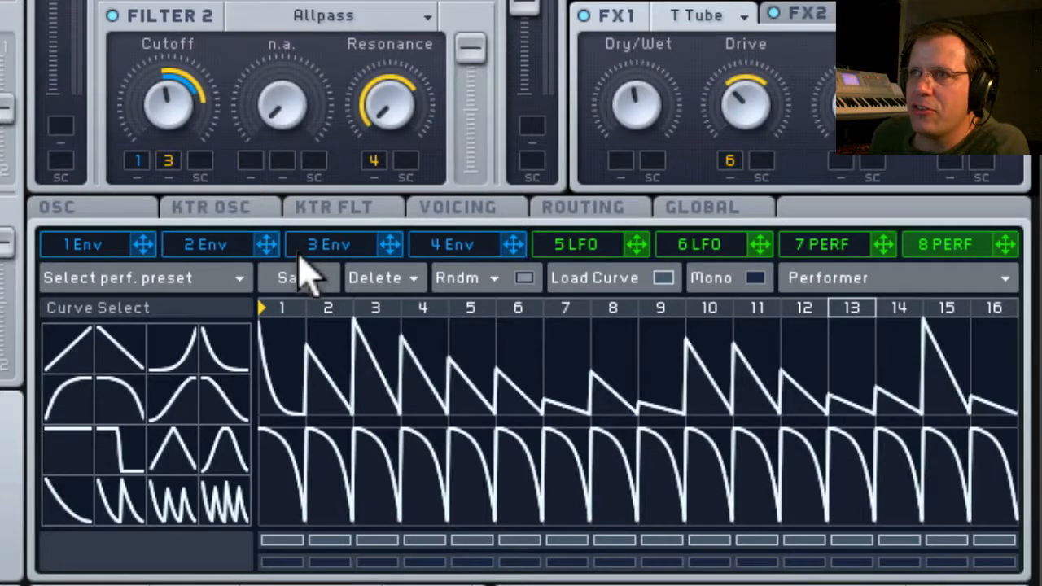
Apply the rounded decay curve to step 6 and the rounded rise curve to step 5 of performer 8's upper sequence.
click(134, 411)
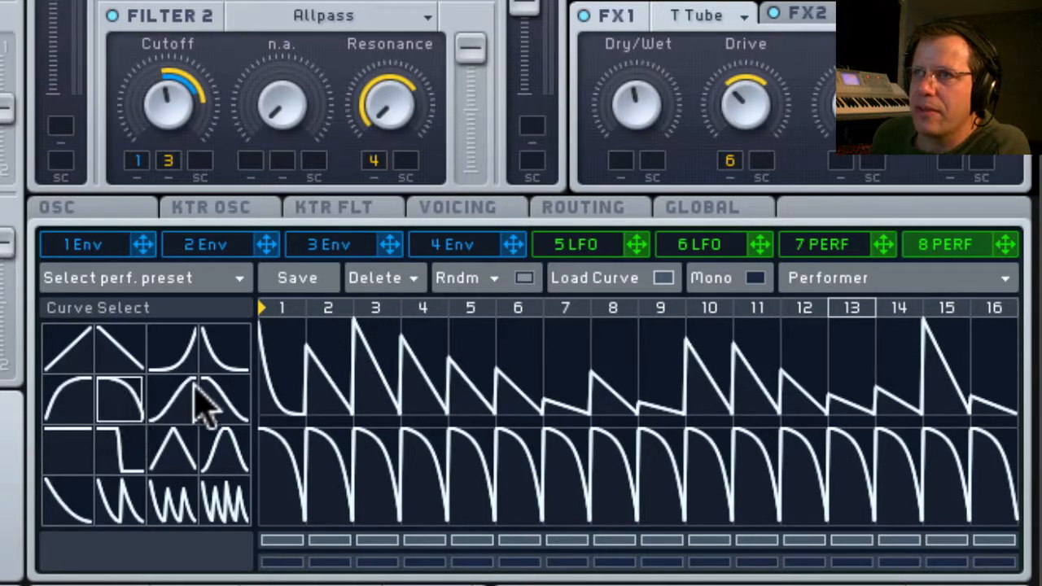
click(500, 373)
click(81, 400)
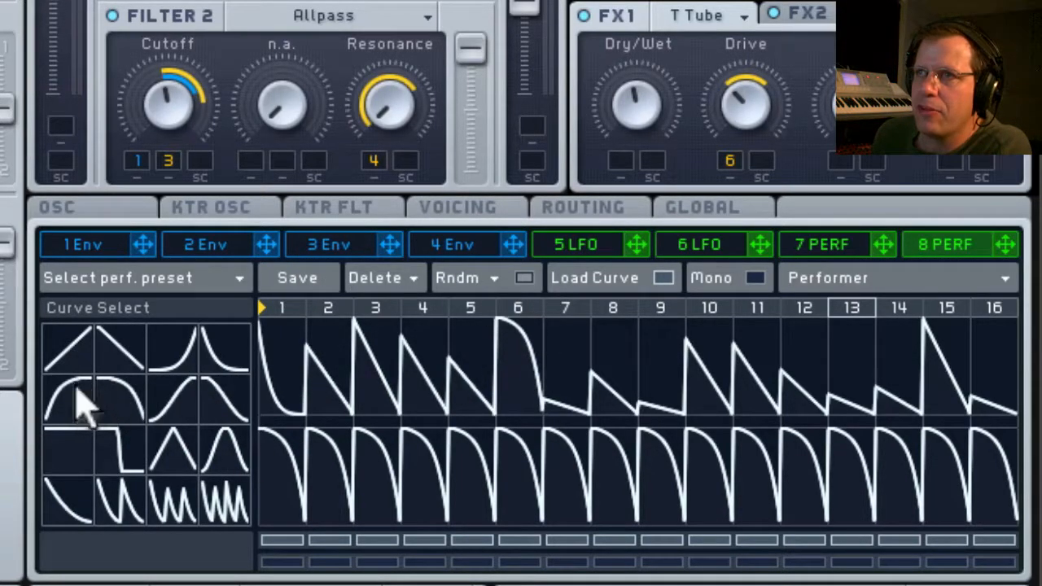
click(473, 366)
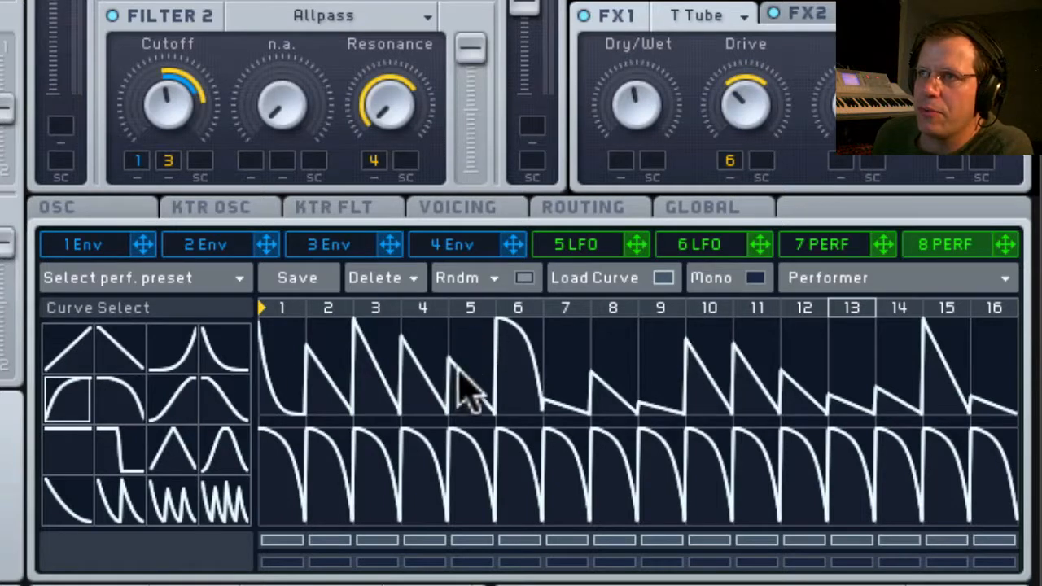
Load the double-decay curve on step 2, triple-decay on step 8 and quadruple-decay on step 16 of performer 8's upper sequence.
click(120, 513)
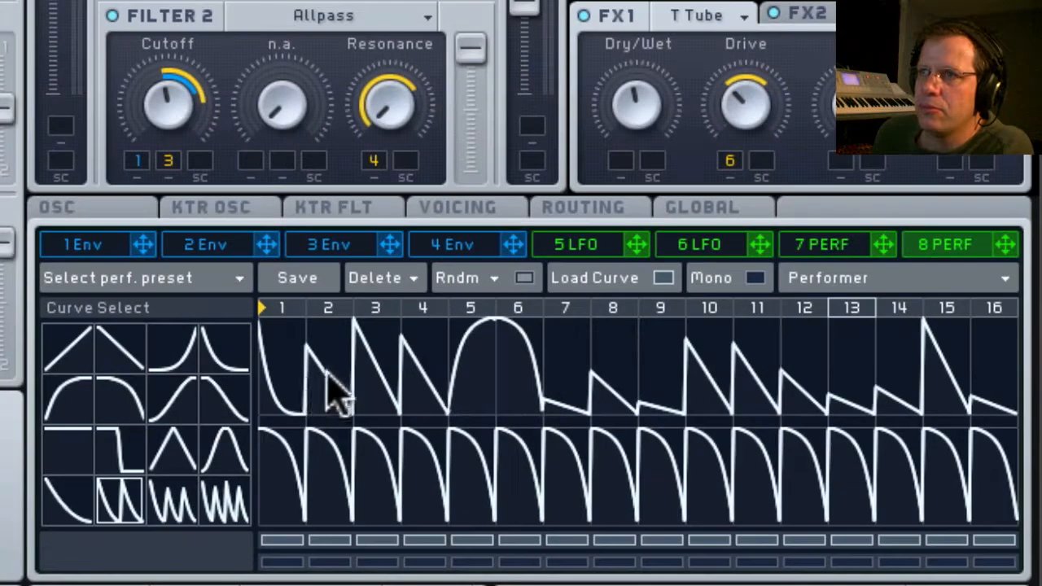
click(371, 389)
click(236, 481)
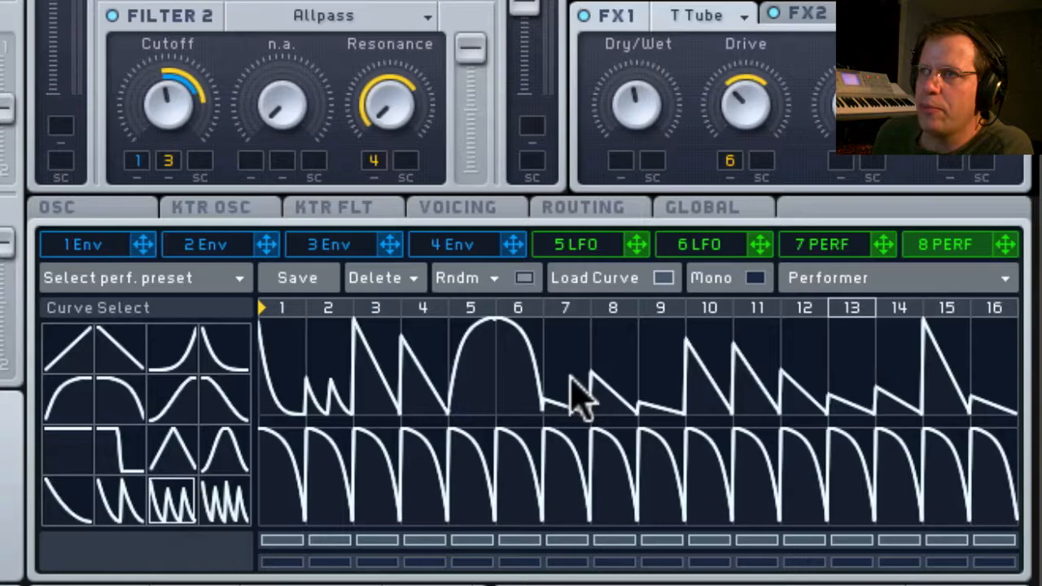
click(617, 381)
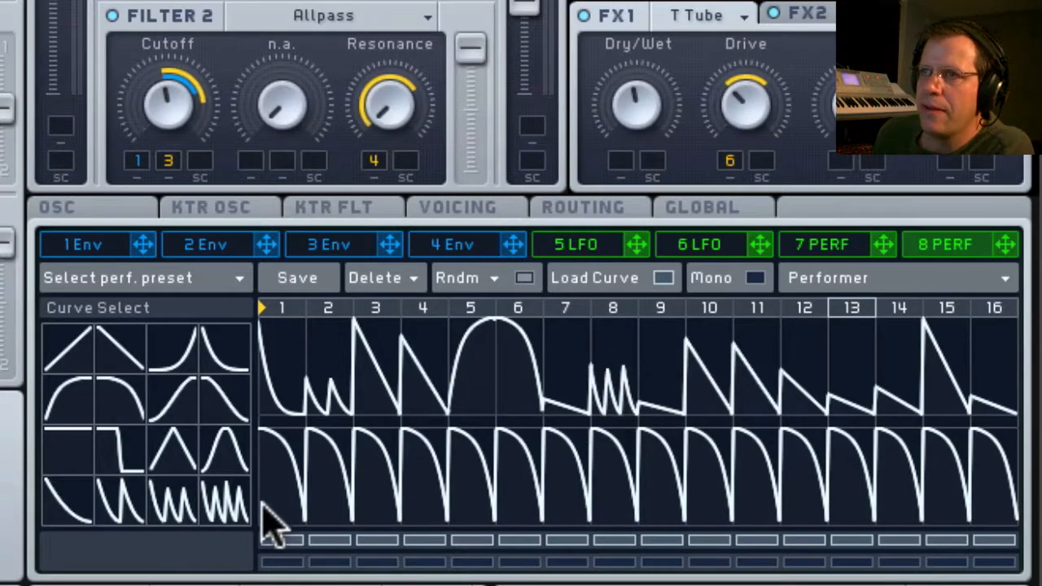
click(233, 507)
click(995, 358)
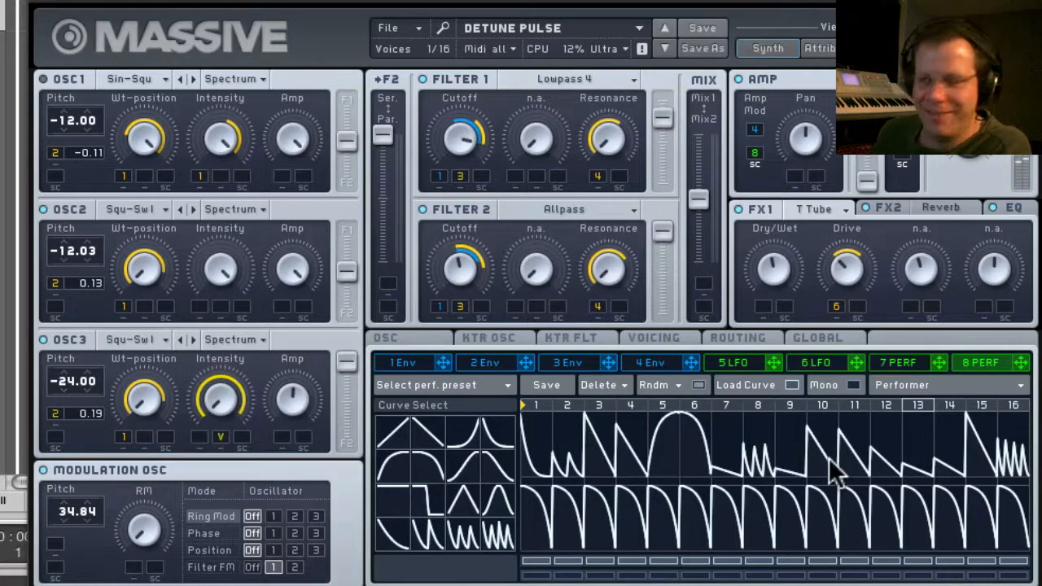
Turn off Load Curve and sweep performer 8's XFade Seq down to the lower sequence and back up fully.
click(770, 389)
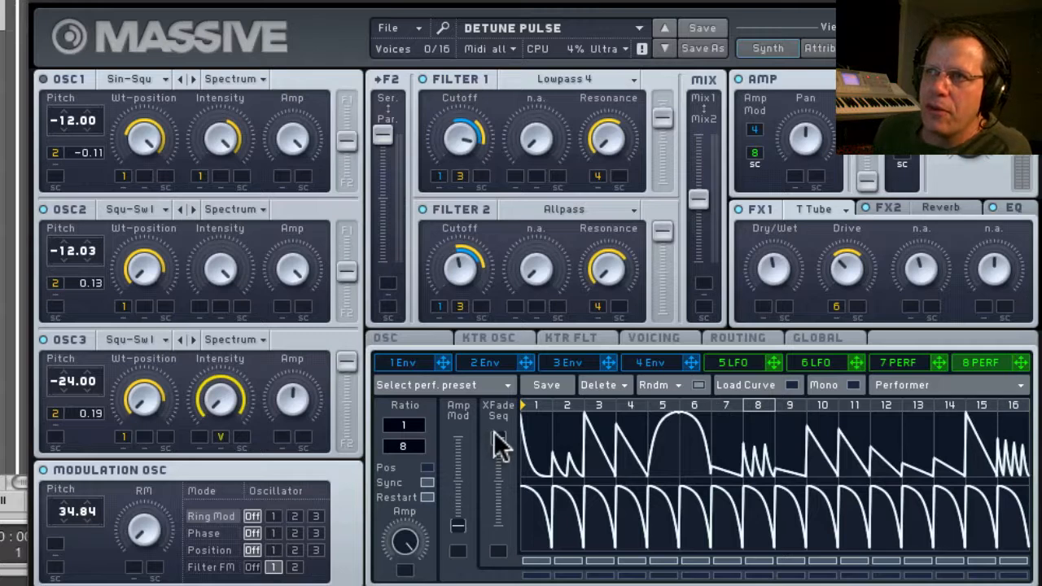
drag(497, 434, 497, 570)
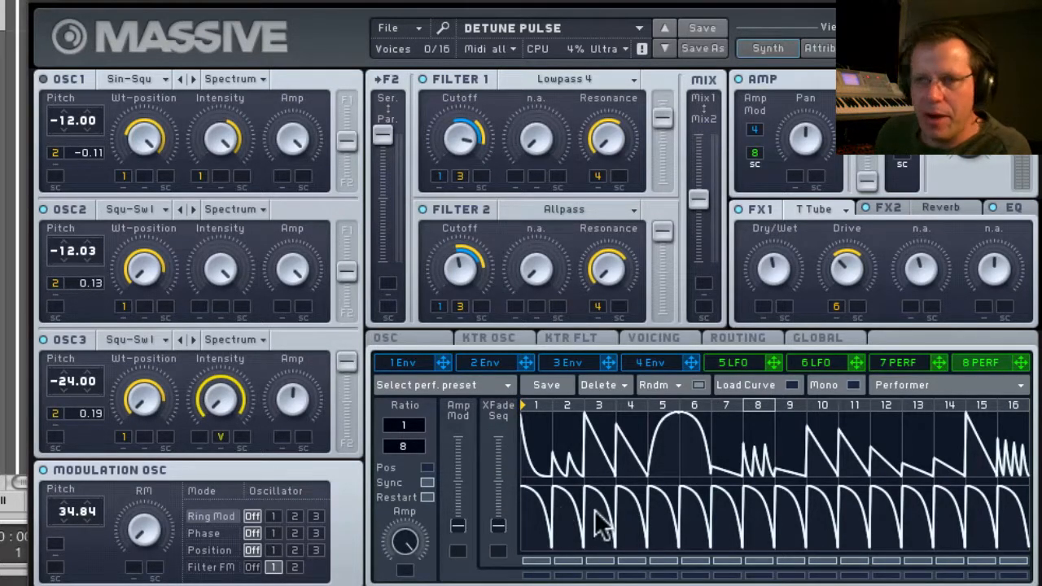
drag(499, 525, 516, 380)
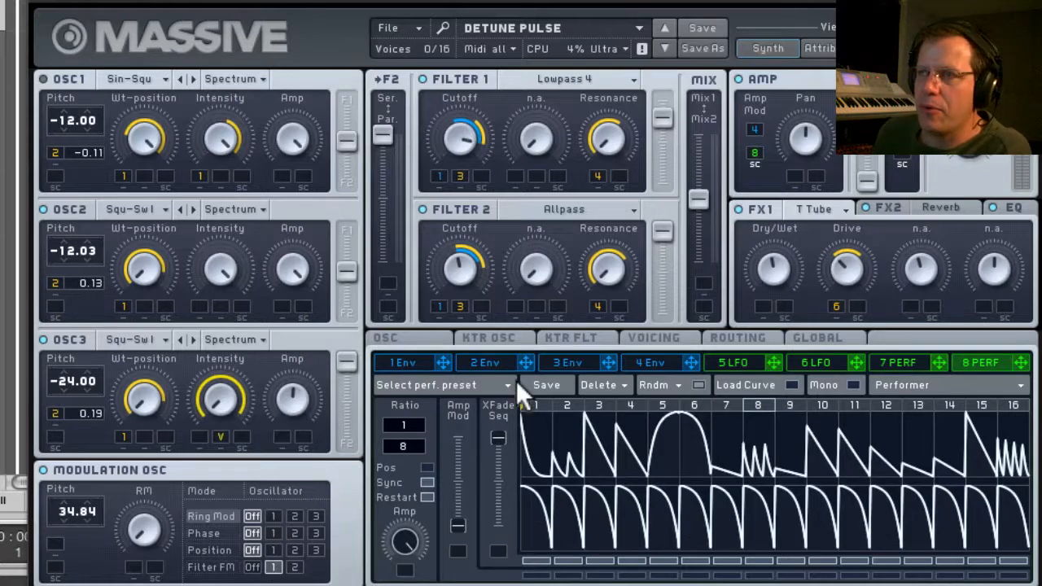
mouse_move(496, 433)
mouse_down()
mouse_move(496, 541)
mouse_move(497, 438)
mouse_up()
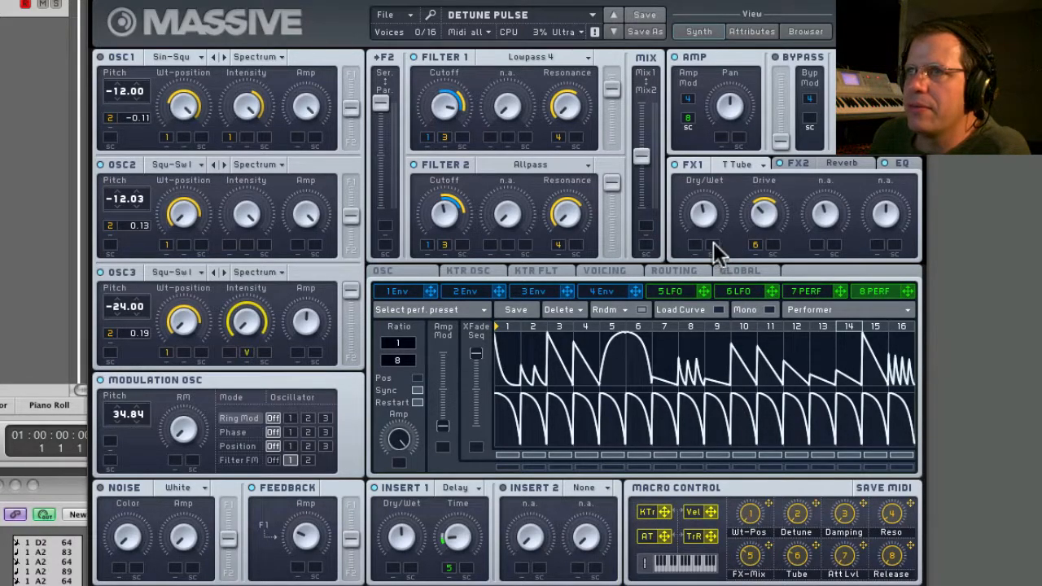
Remove the macro 5 assignment from the FX2 Reverb's Dry/Wet.
click(839, 163)
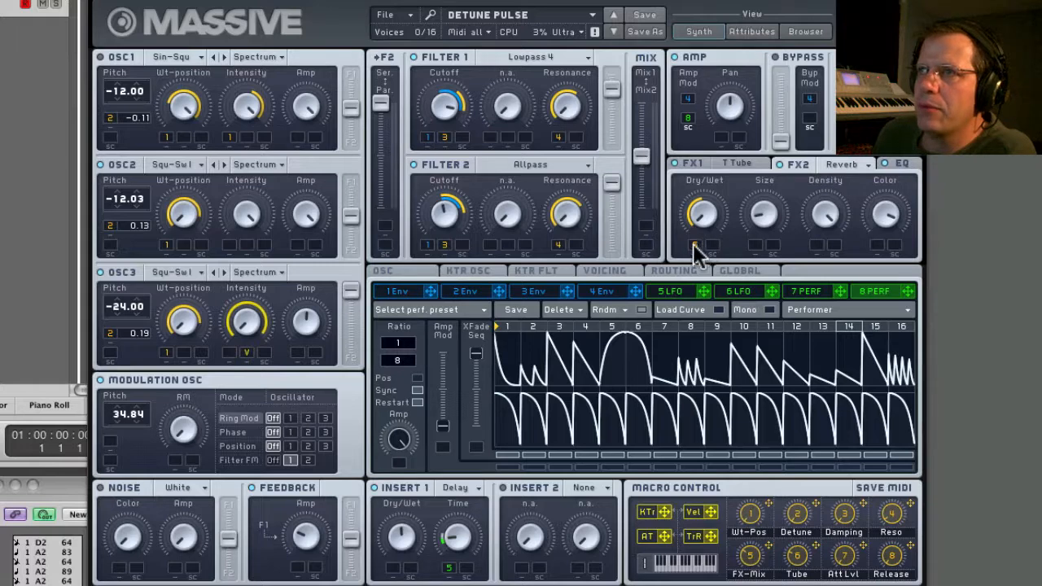
right_click(694, 246)
click(726, 262)
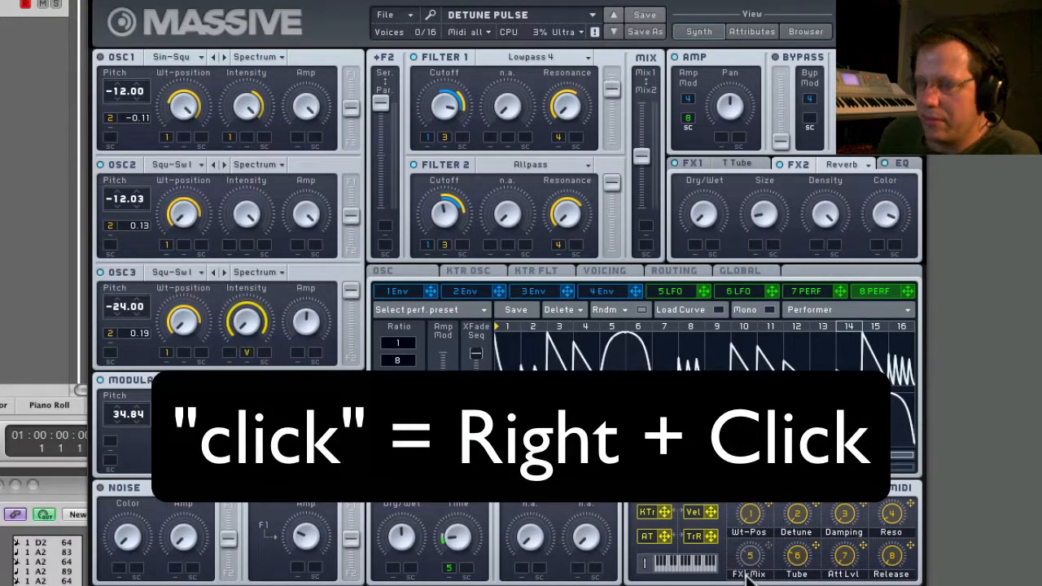
Rename macro control 5 as XFADE.
key(super+a)
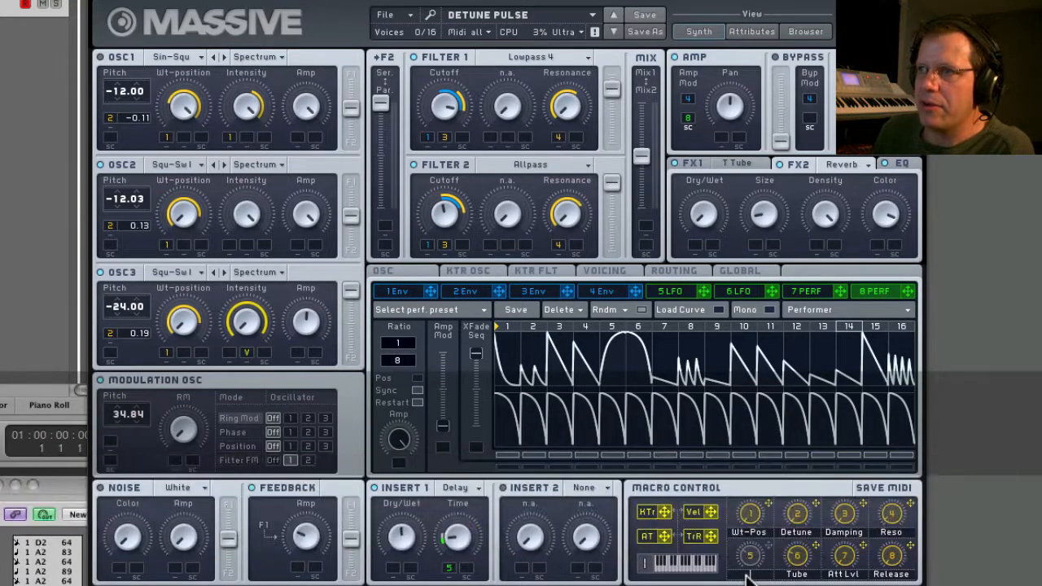
text(XF)
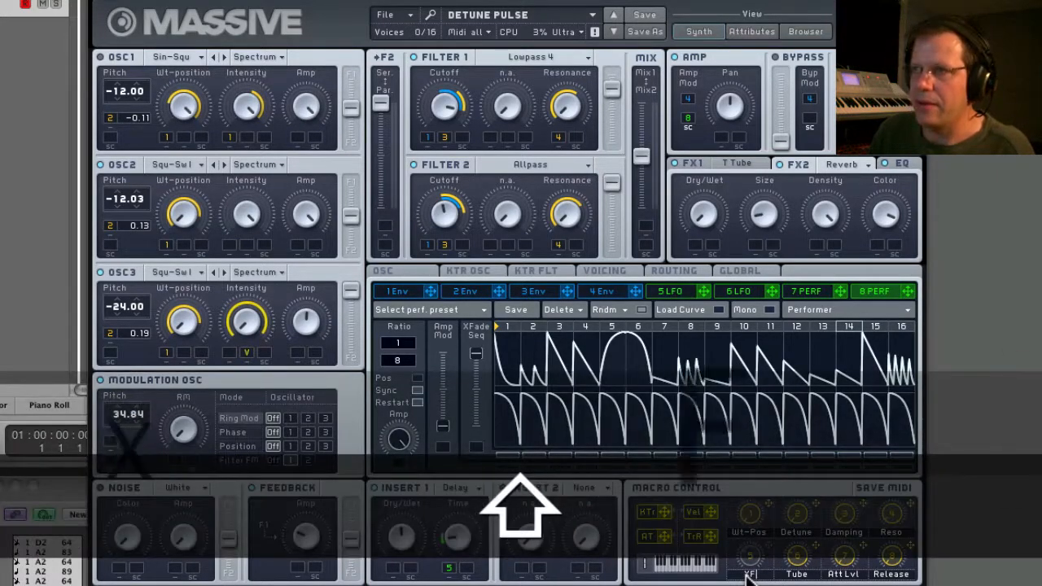
text(ADE)
key(Return)
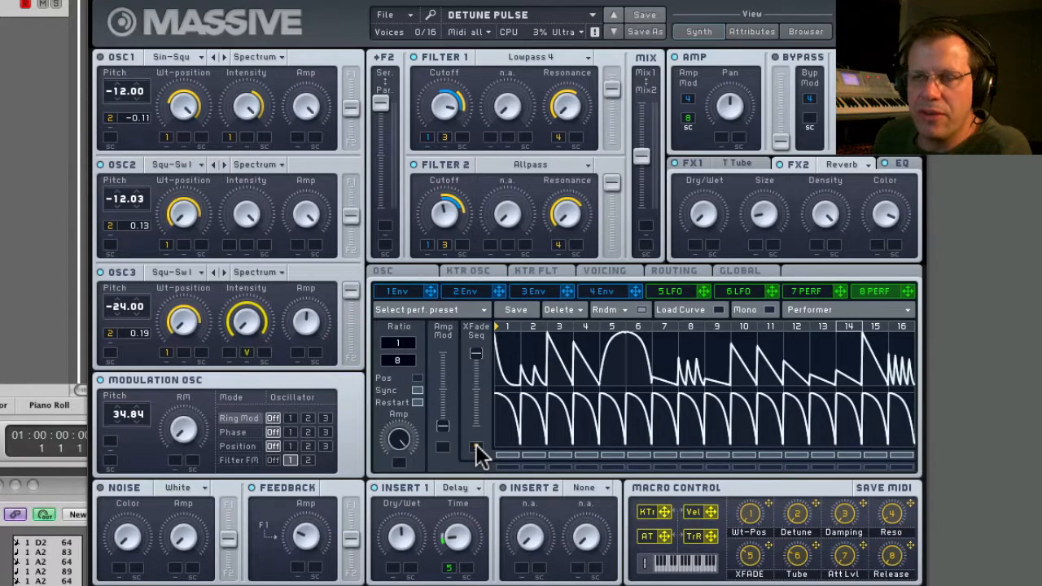
Lower performer 8's XFade Seq fully with macro 5 modulating its whole range, and play the sound while turning the macro.
drag(478, 456, 470, 382)
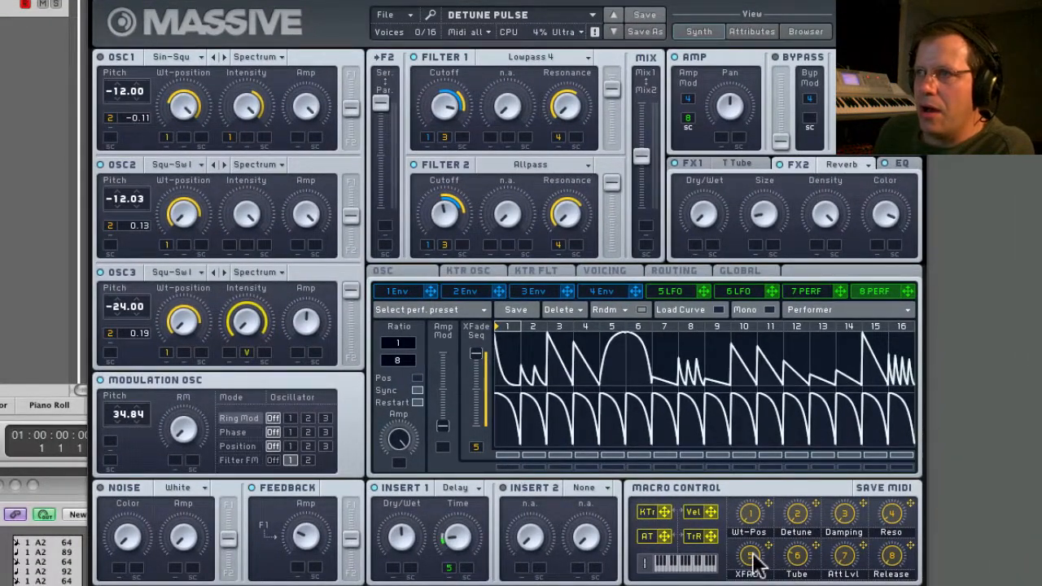
drag(477, 352, 472, 530)
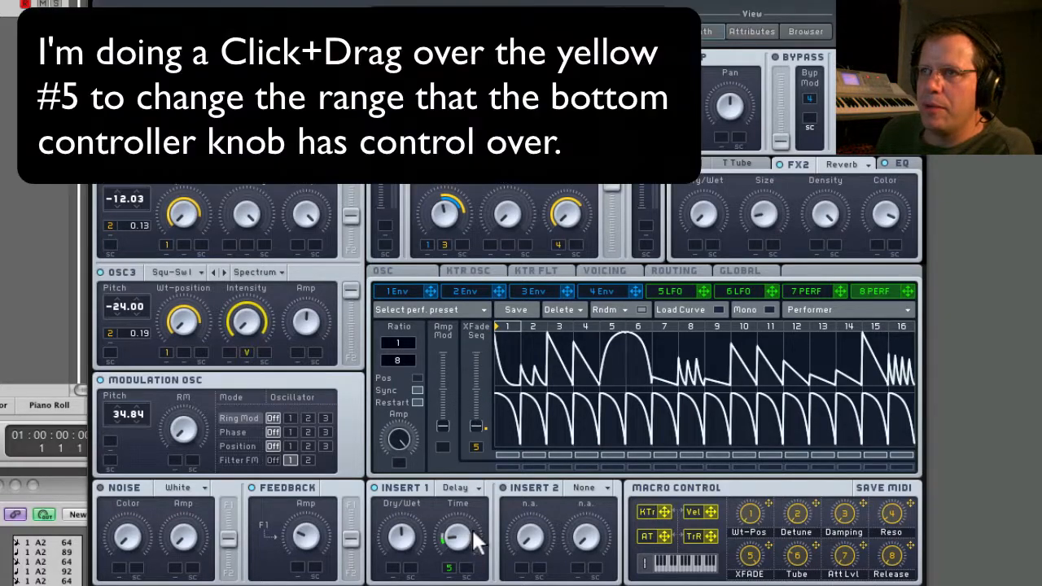
drag(476, 446, 508, 184)
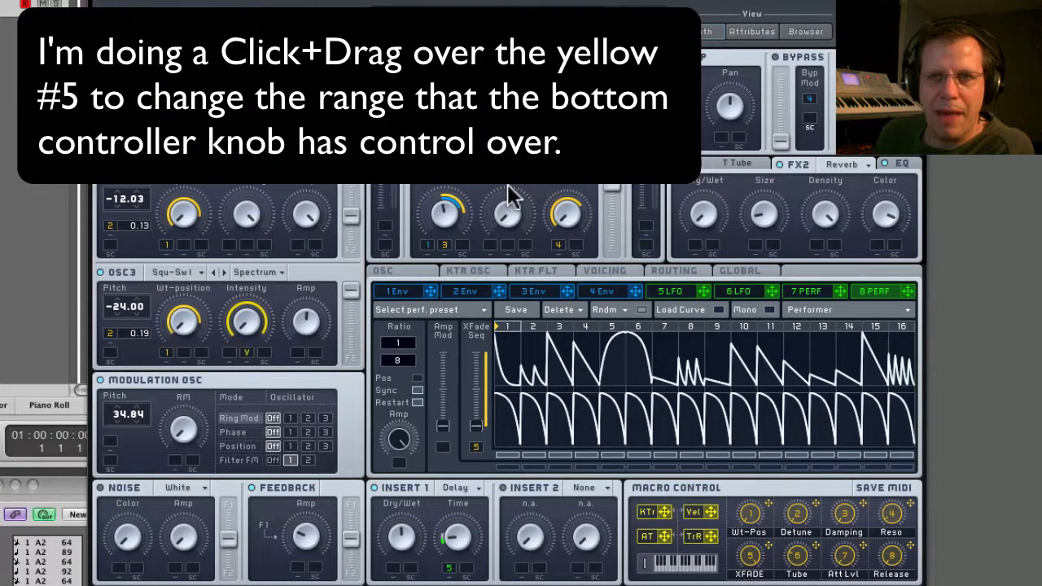
key(space)
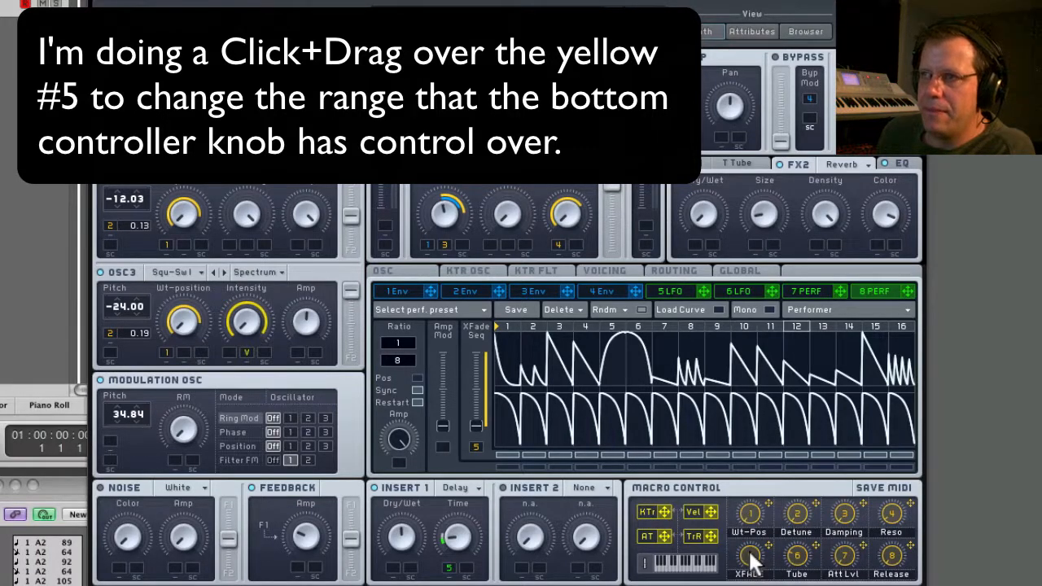
drag(750, 555, 750, 551)
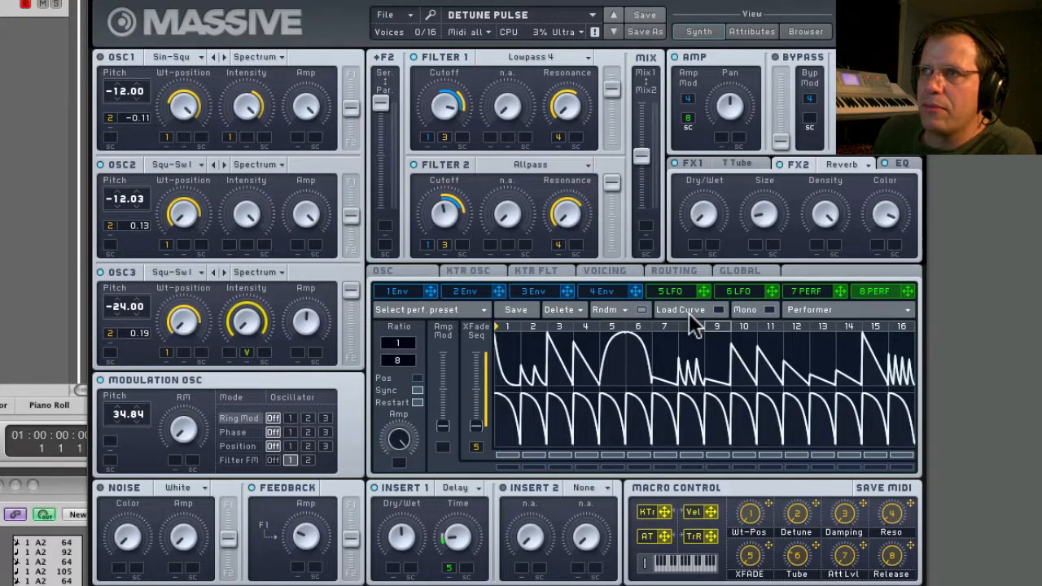
Enable Load Curve and apply the concave single-decay curve to all 16 steps of performer 8's lower sequence.
click(689, 313)
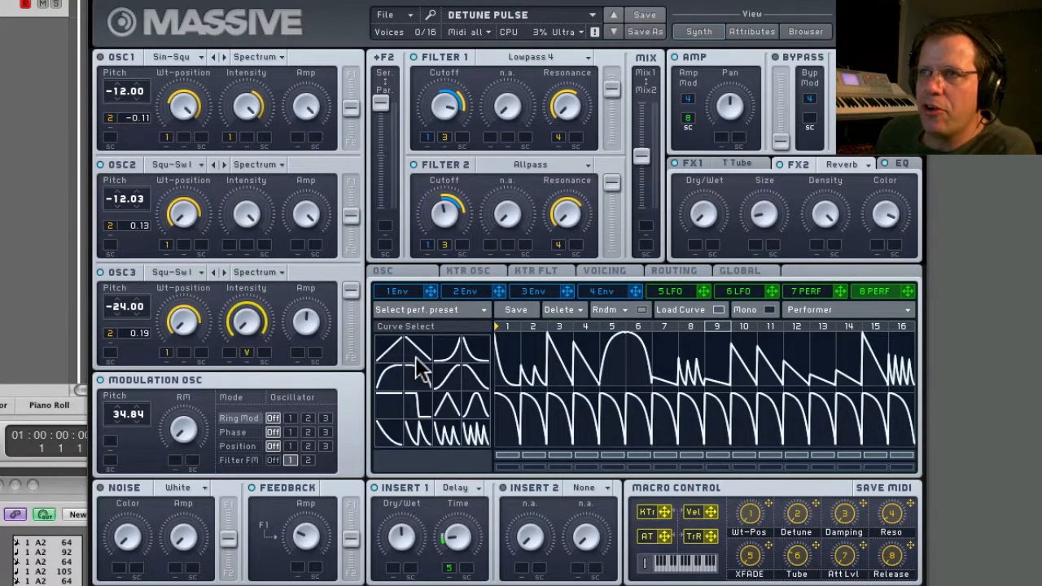
click(389, 434)
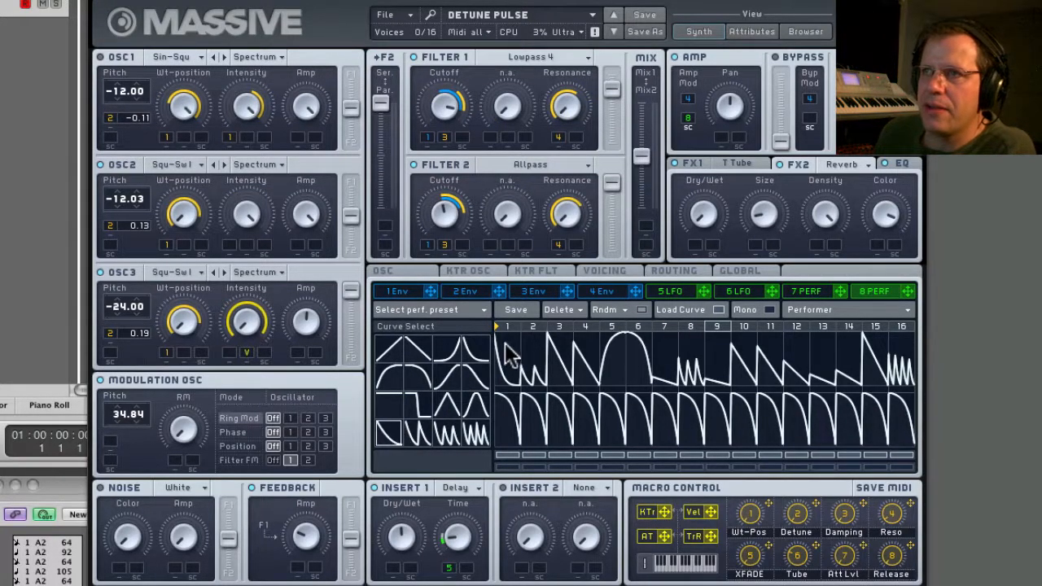
mouse_move(508, 416)
mouse_down()
mouse_move(615, 379)
mouse_move(814, 375)
mouse_up()
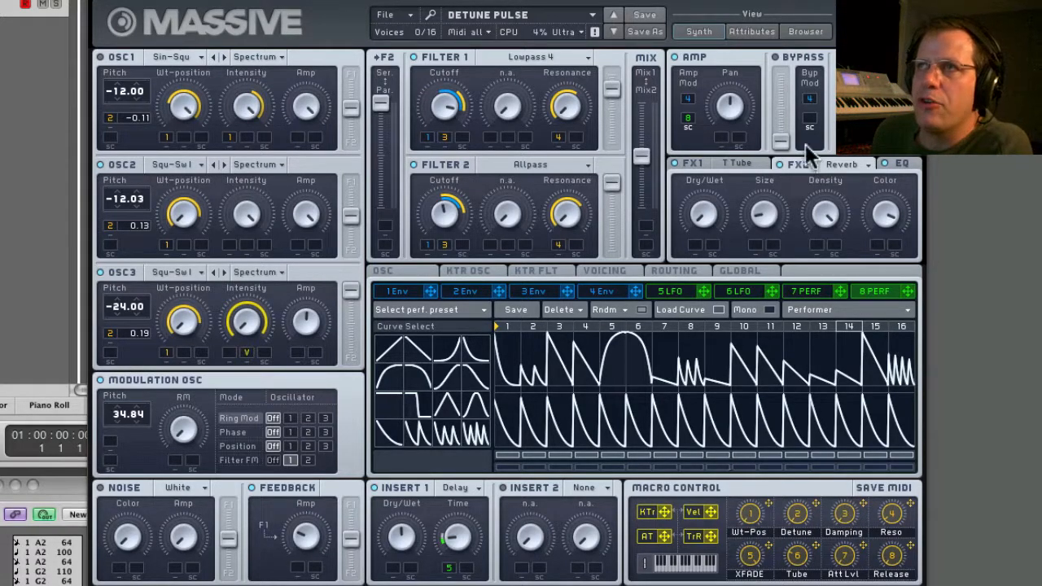
Browse forward through the presets and load DEVINE BECK SYNTH.
click(614, 33)
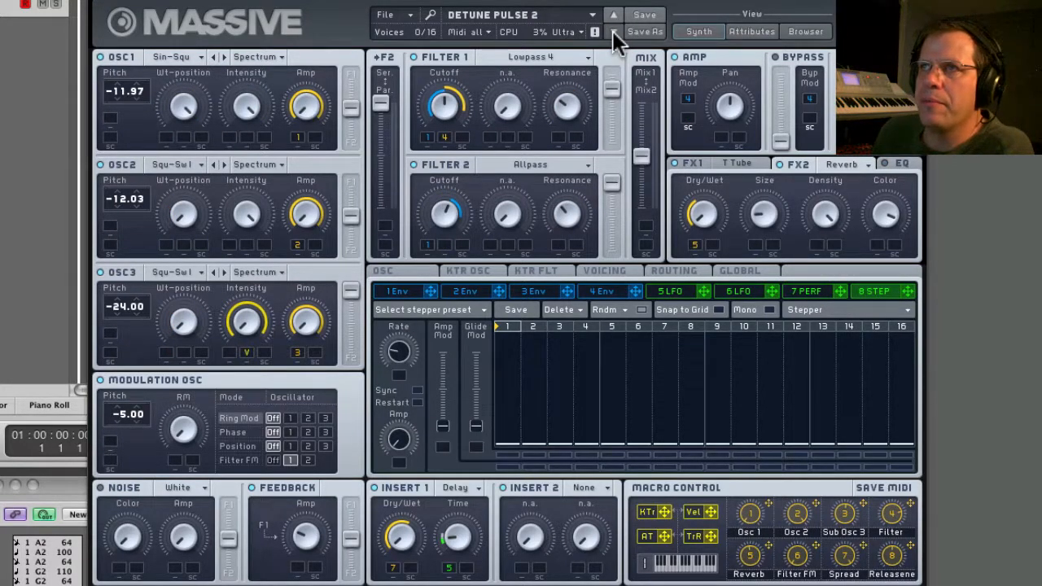
click(613, 32)
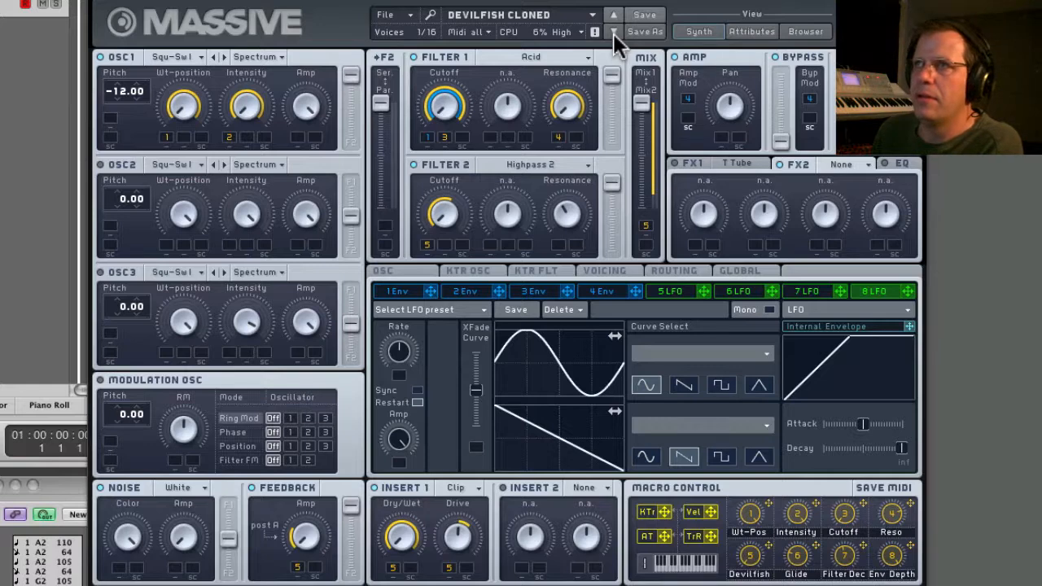
click(613, 32)
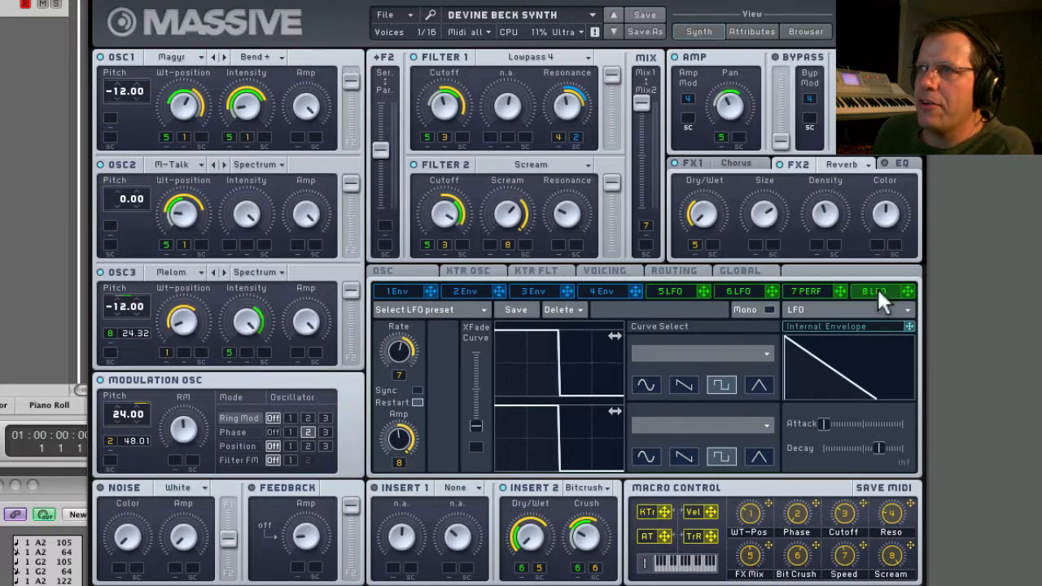
Set performer 7 to tempo sync with Restart on, a 1/8 ratio, and Amp and XFade Seq raised fully.
click(809, 291)
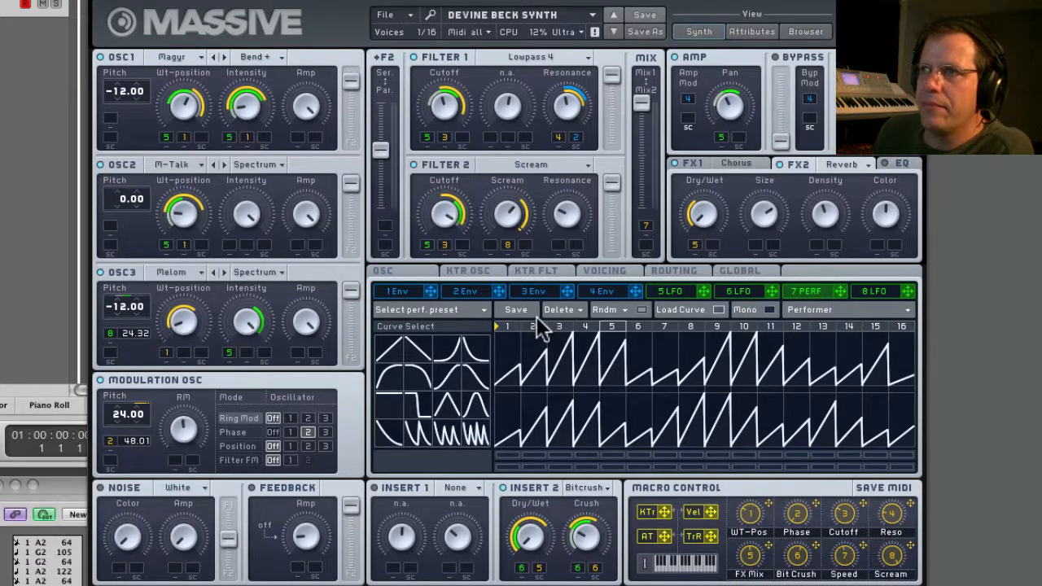
click(681, 306)
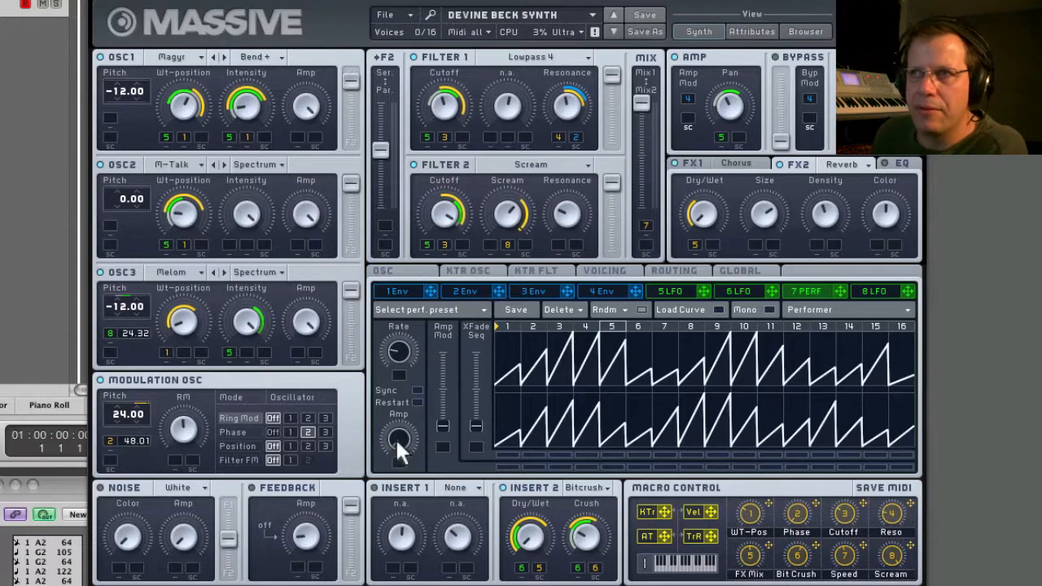
click(416, 390)
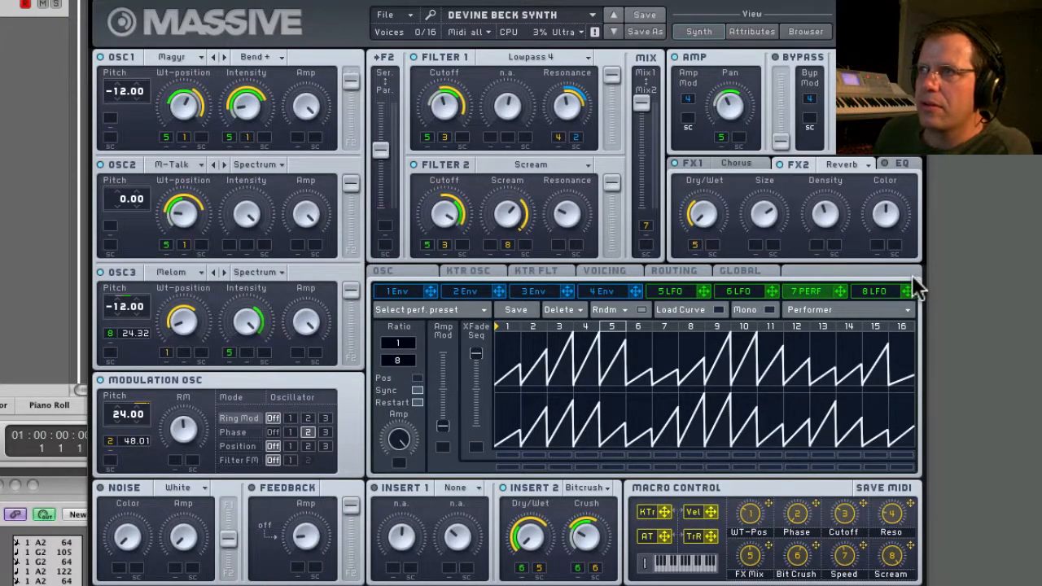
Assign performer 7 to the amp's sidechain modulation slot in place of LFO 8.
drag(908, 291, 688, 129)
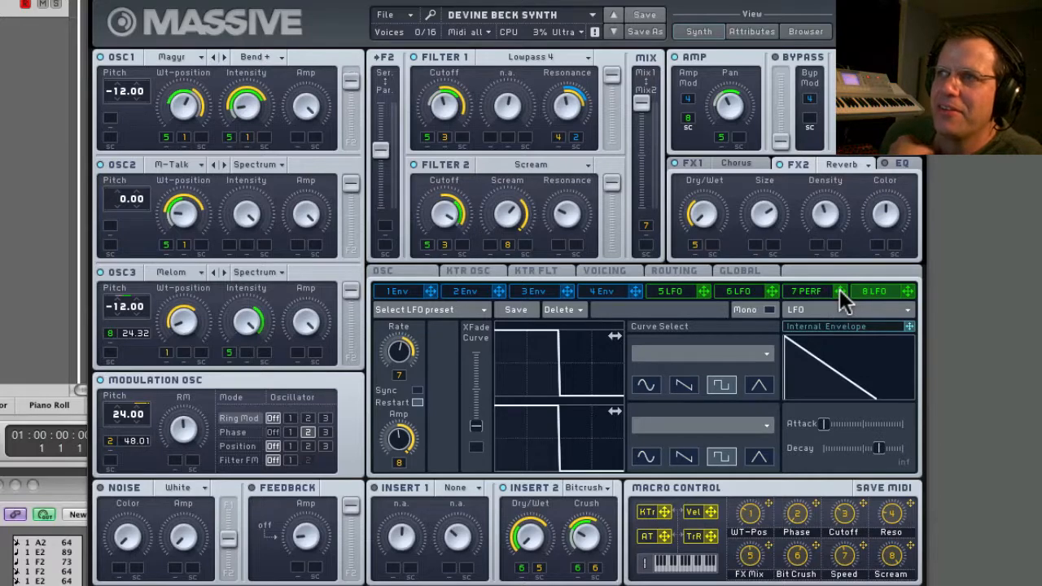
drag(841, 291, 688, 125)
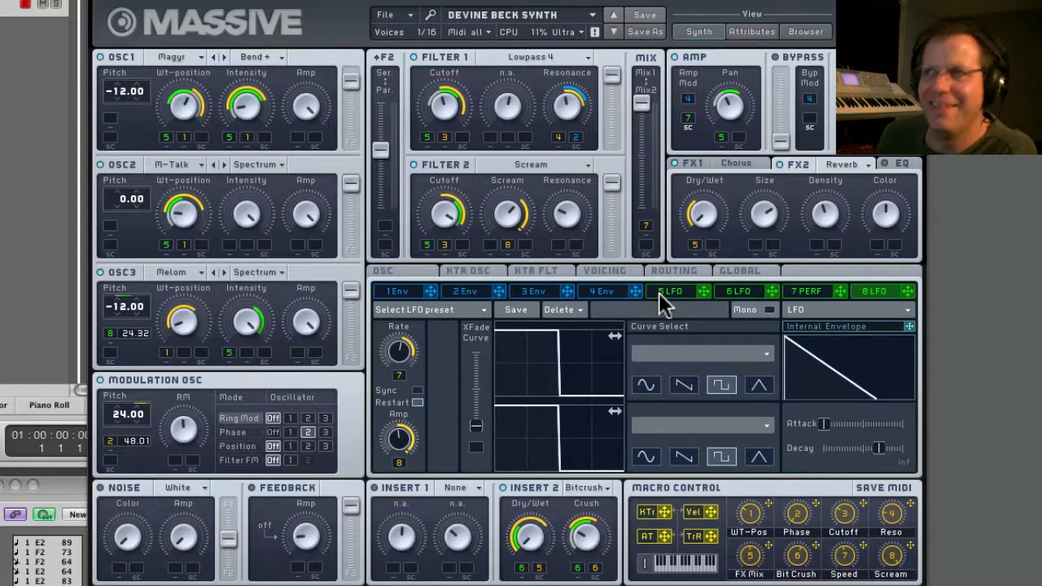
Enable Load Curve and apply the concave single-decay curve to all 16 steps of performer 7's upper sequence.
click(811, 293)
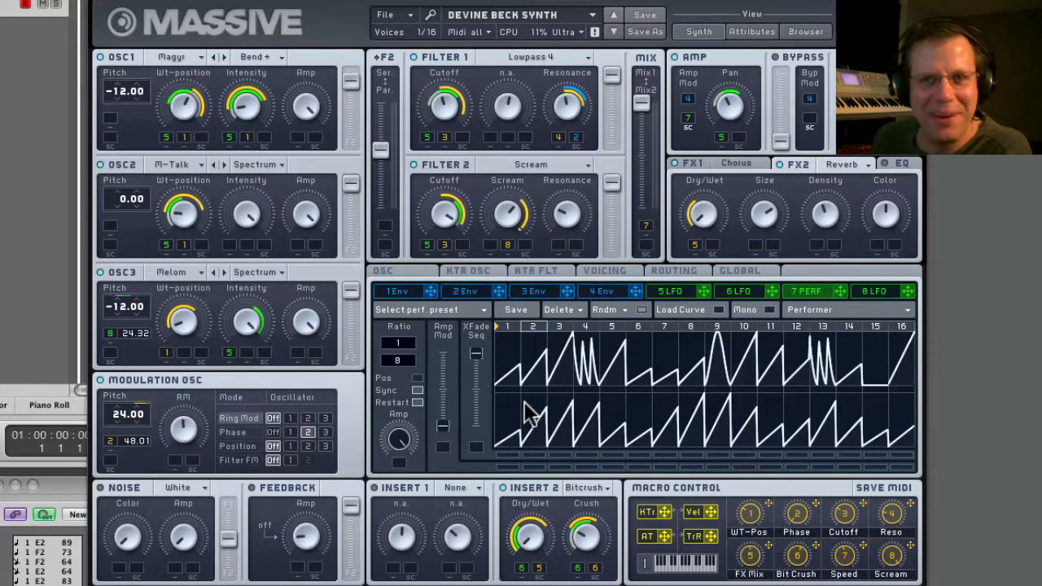
click(691, 309)
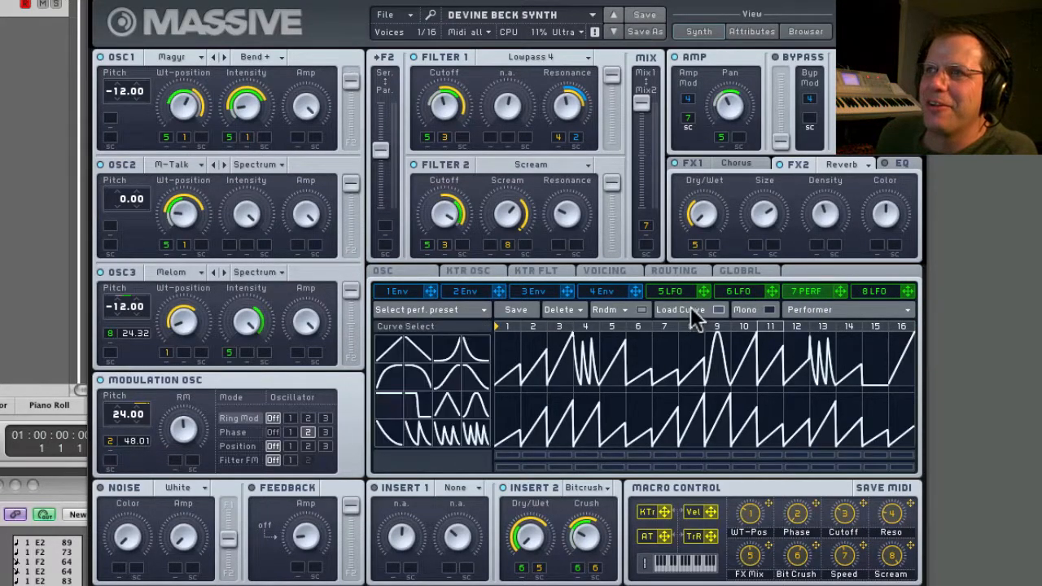
mouse_move(396, 446)
mouse_down()
mouse_move(537, 363)
mouse_move(506, 337)
mouse_move(783, 284)
mouse_move(928, 272)
mouse_up()
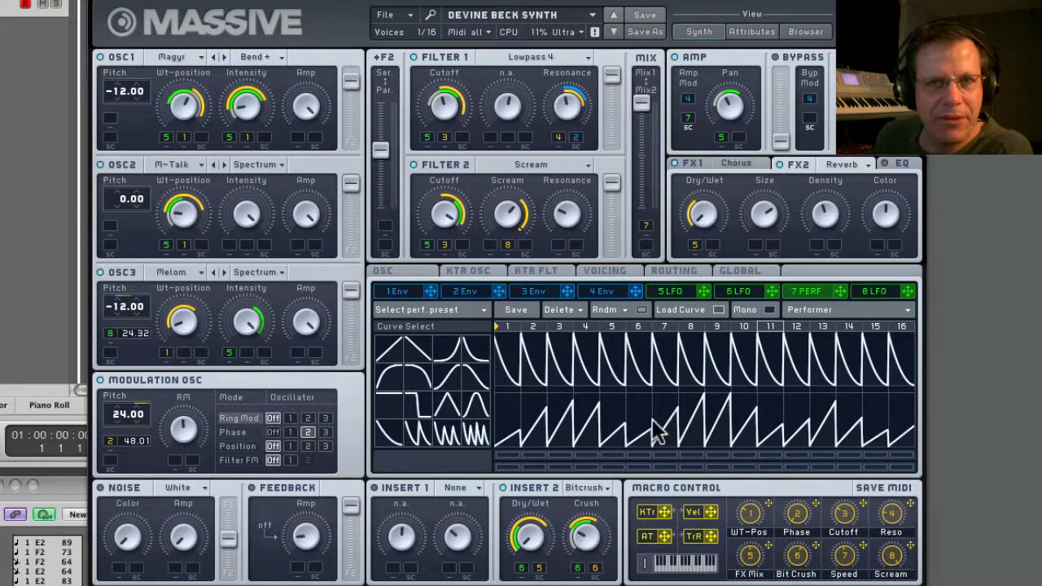
Apply the triple-decay curve to steps 3–4 and 11–16 of performer 7's upper sequence.
click(446, 433)
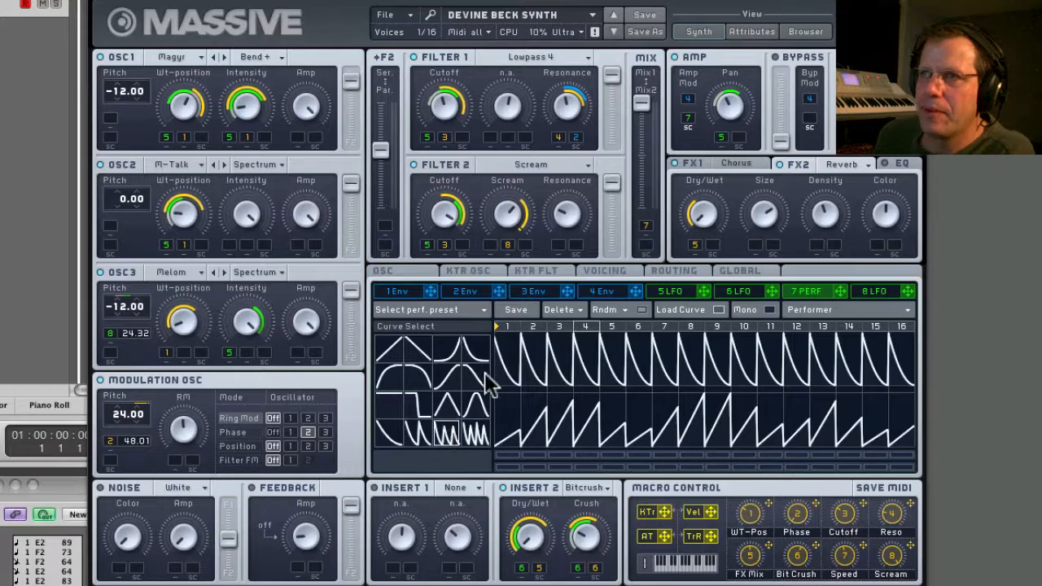
drag(544, 364, 598, 363)
drag(762, 367, 912, 324)
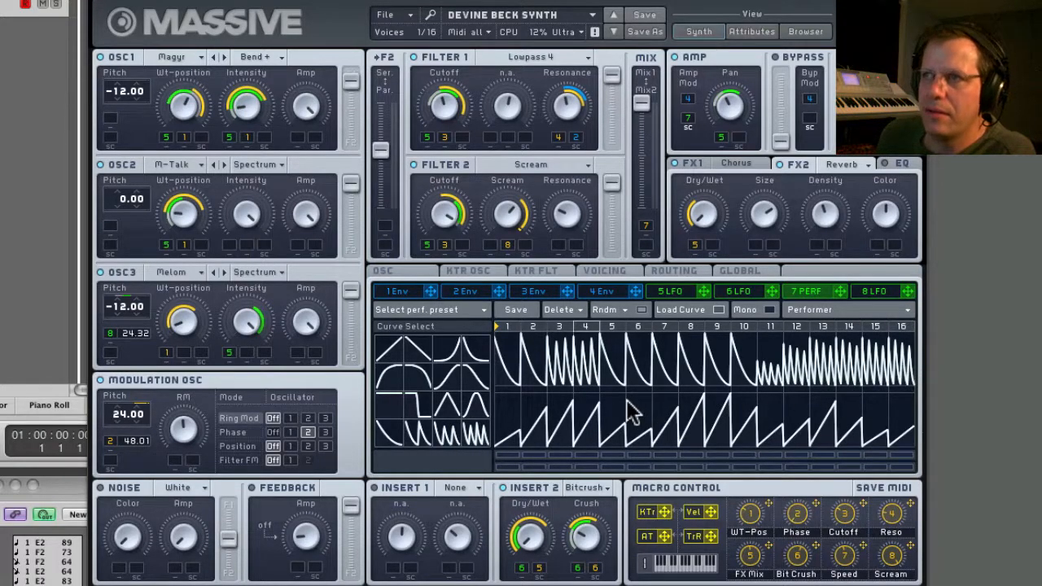